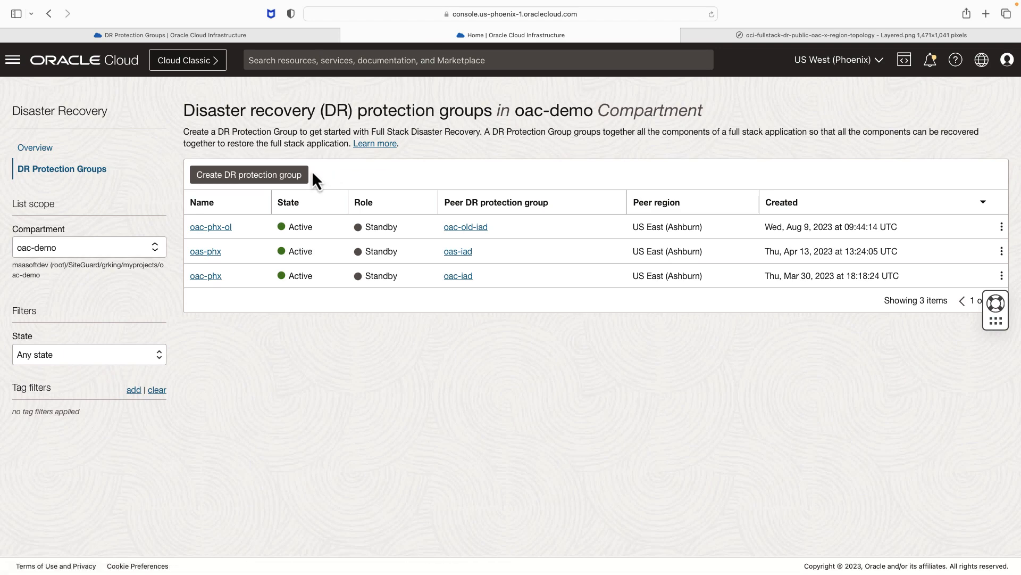
Create a DR protection group named oac-phoenix in the oac-demo compartment, using oac01_logs as its object storage bucket
click(272, 178)
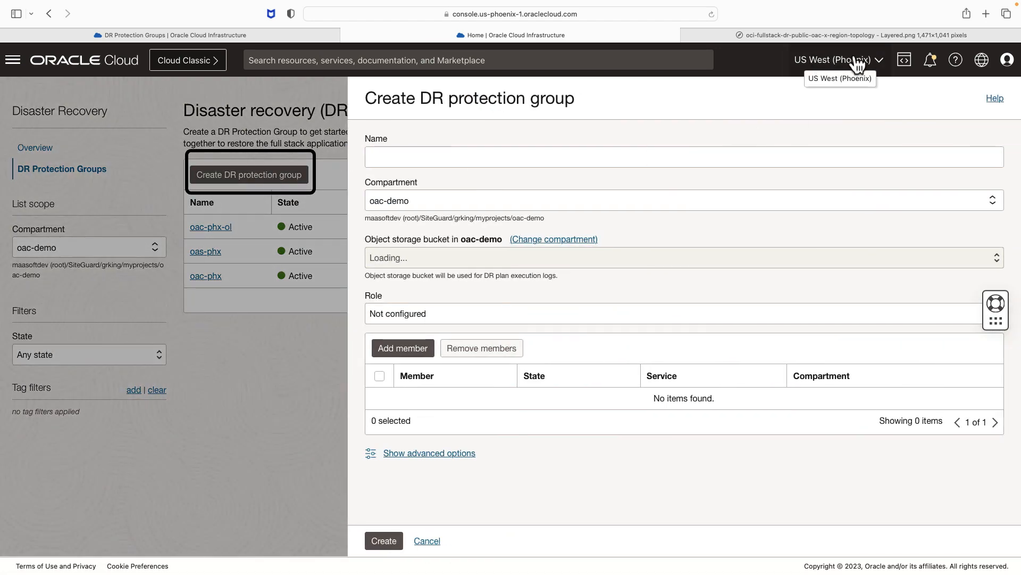
click(455, 165)
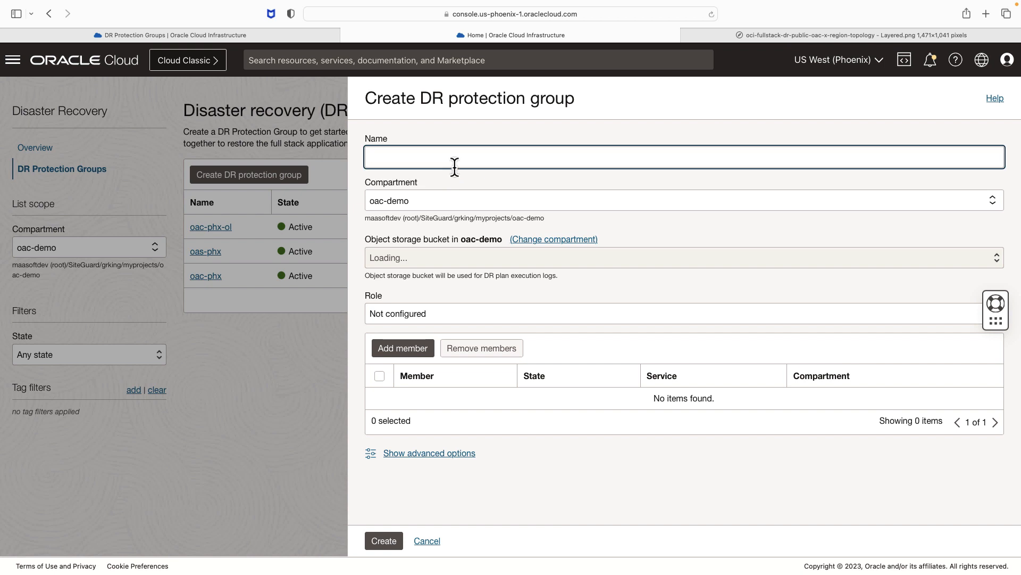
text(oac-pgo)
key(BackSpace)
key(BackSpace)
text(hoenix)
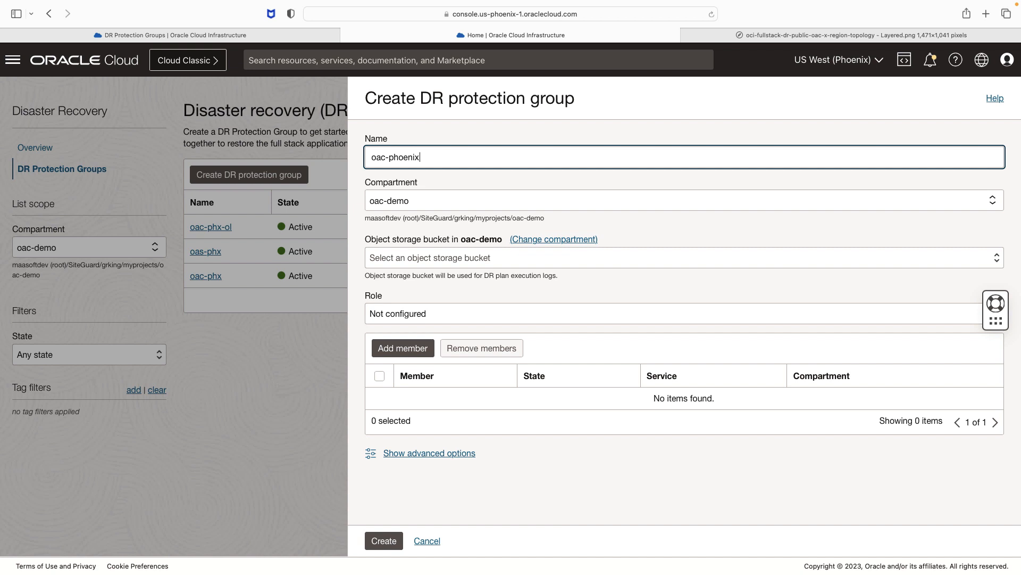
click(461, 257)
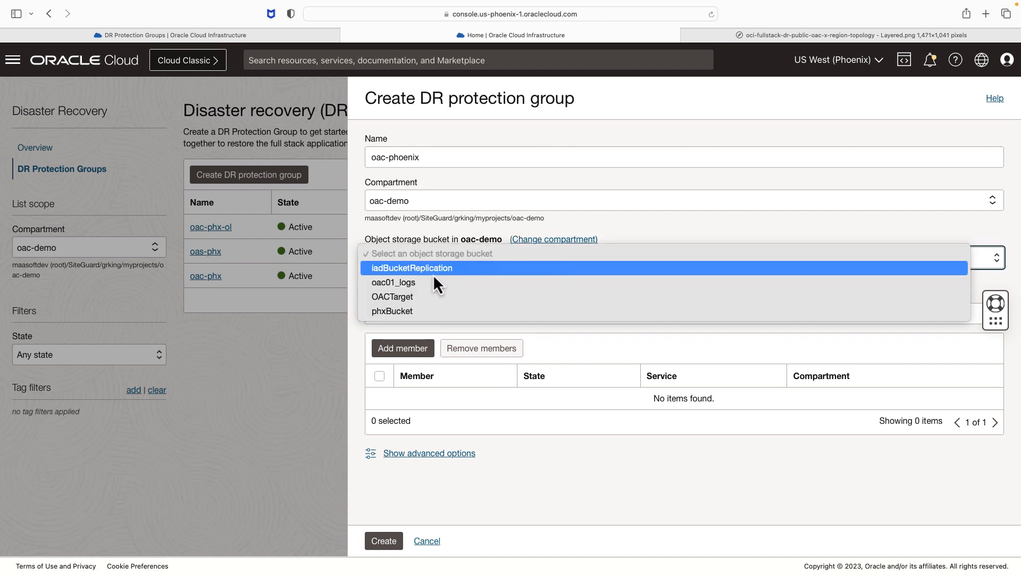
click(419, 281)
click(399, 540)
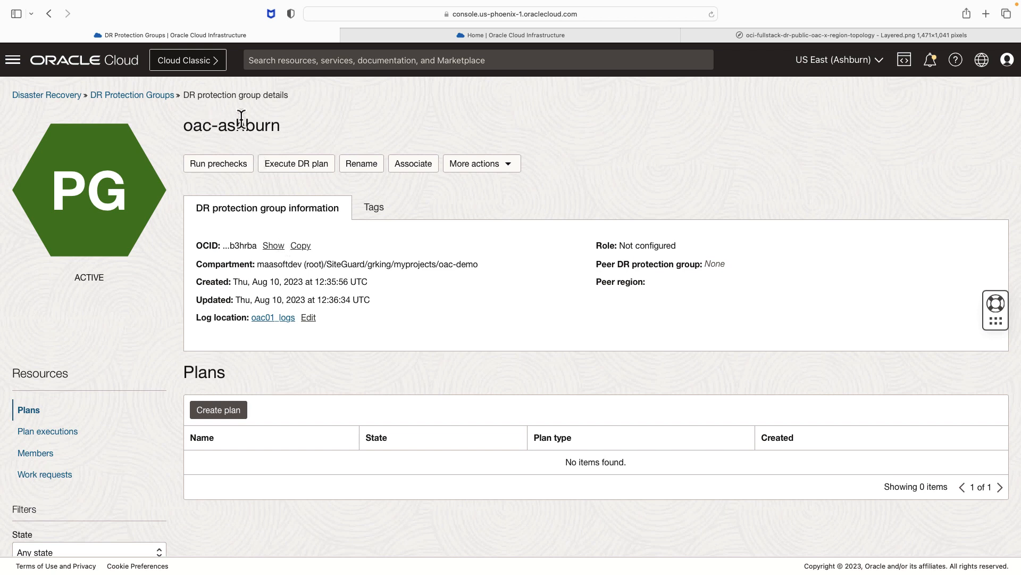
Associate oac-ashburn as Primary with the peer group oac-phoenix in US West (Phoenix), and check the role of oac-phoenix
click(424, 170)
click(391, 205)
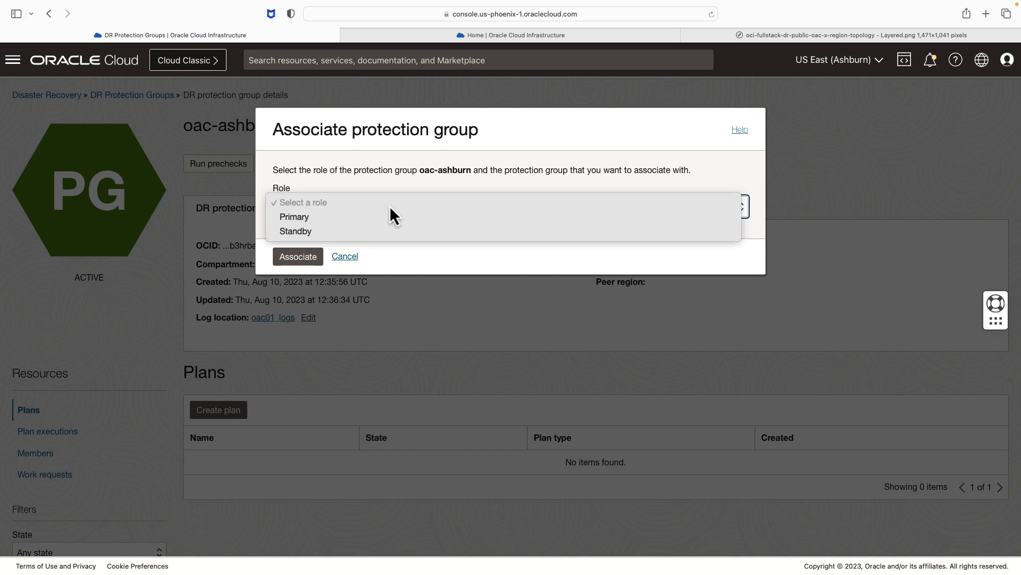
click(339, 218)
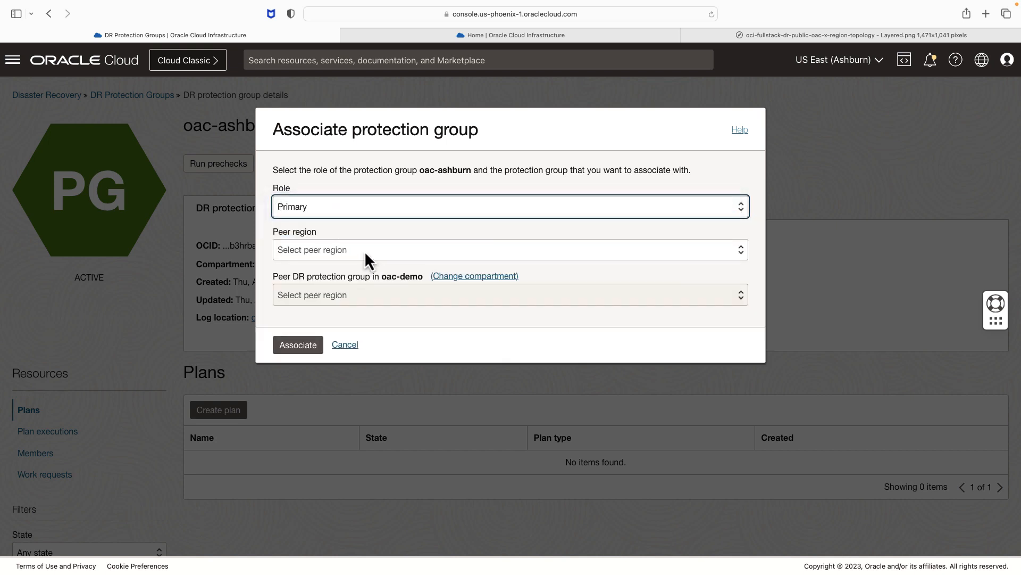
click(365, 250)
click(338, 361)
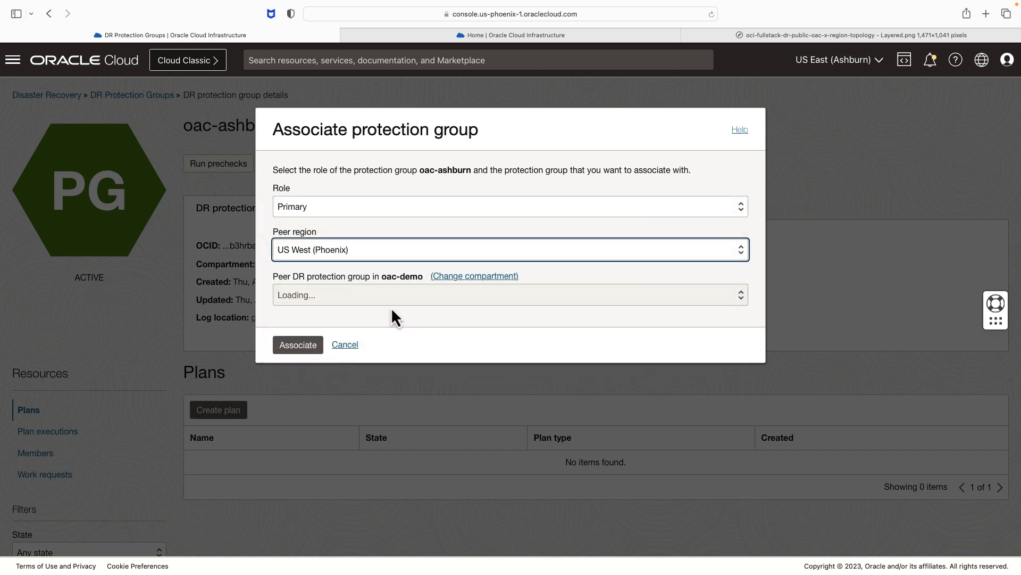
click(366, 296)
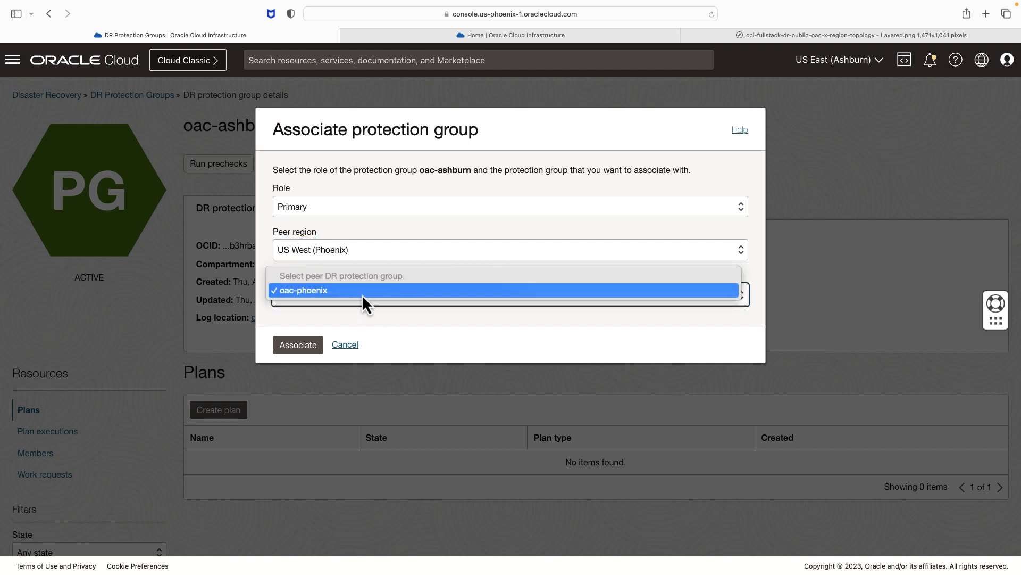
click(362, 295)
click(304, 347)
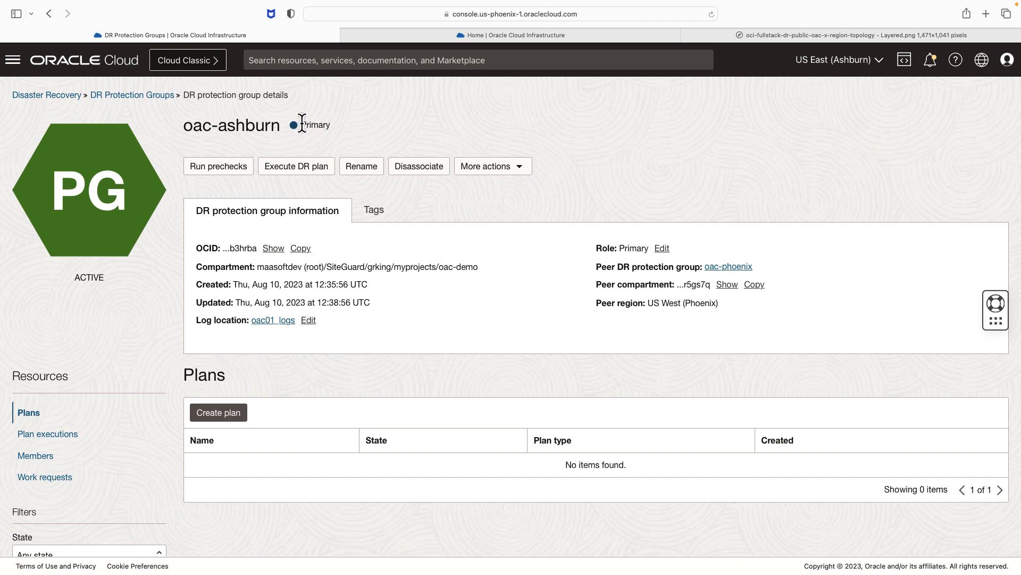
click(469, 37)
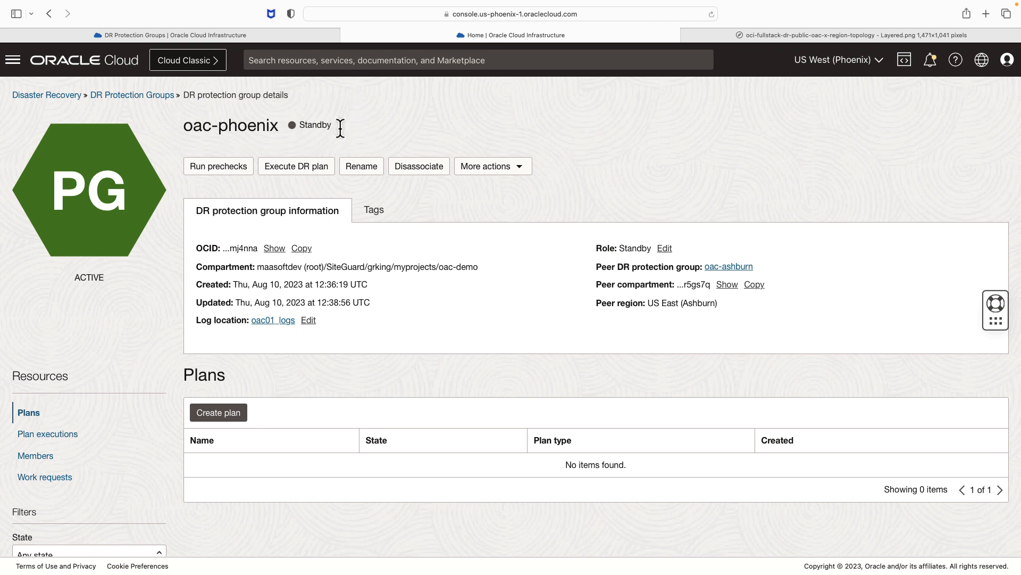
Add the autonomous database OAC-DW_Remote as a member of oac-ashburn, acknowledging that existing plans will be deleted
click(243, 40)
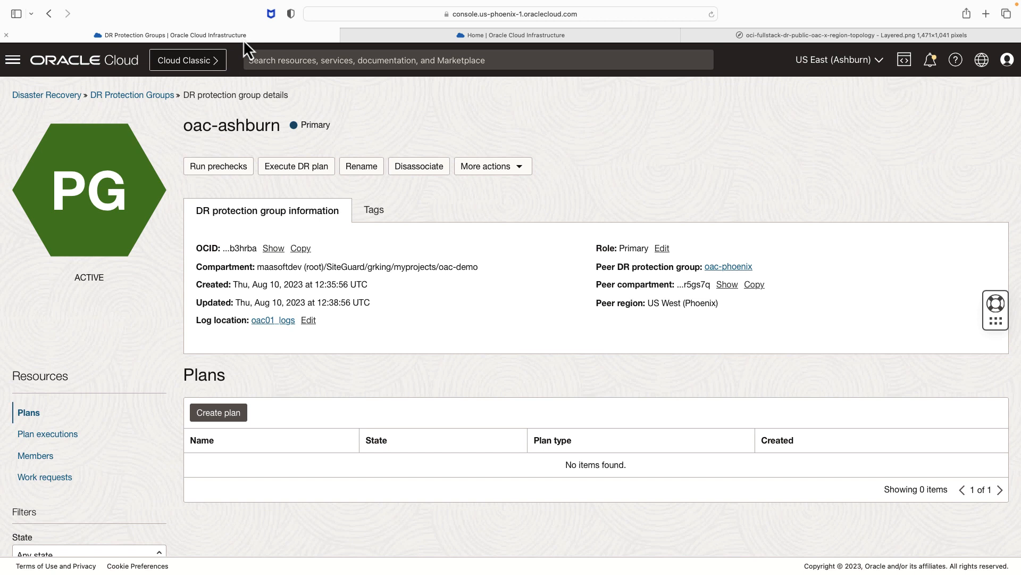
click(33, 456)
click(221, 413)
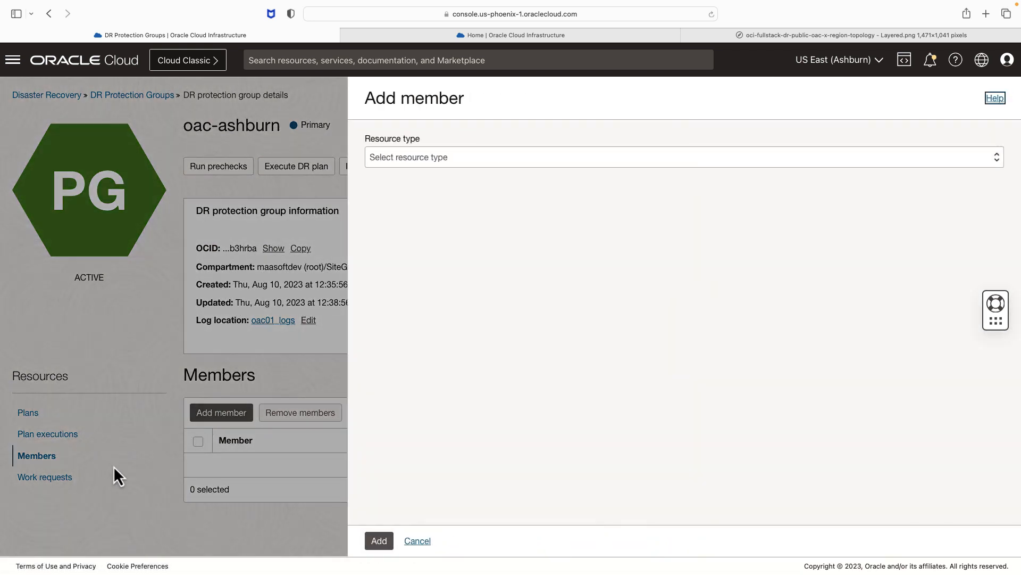
click(465, 157)
click(430, 180)
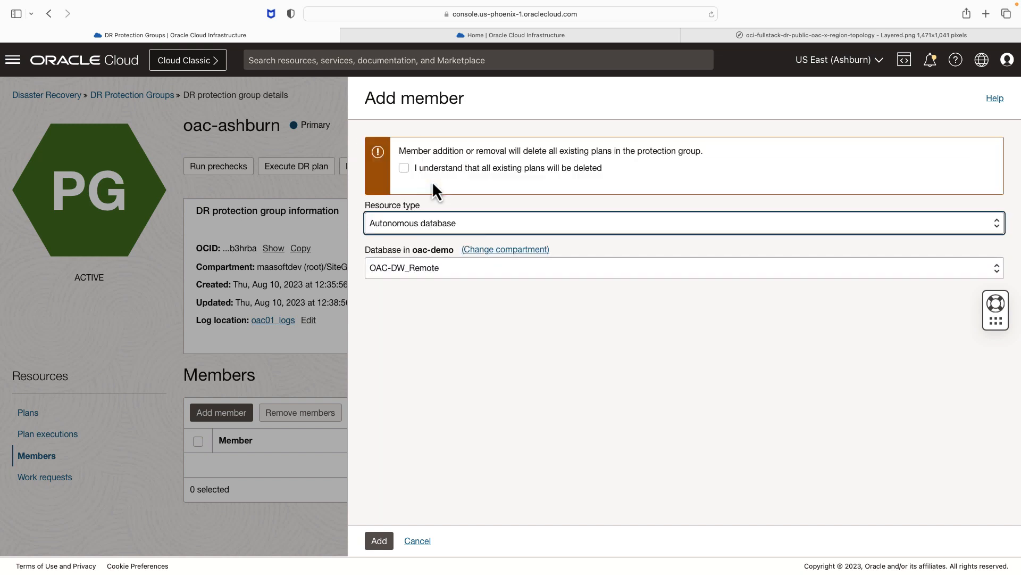
click(405, 169)
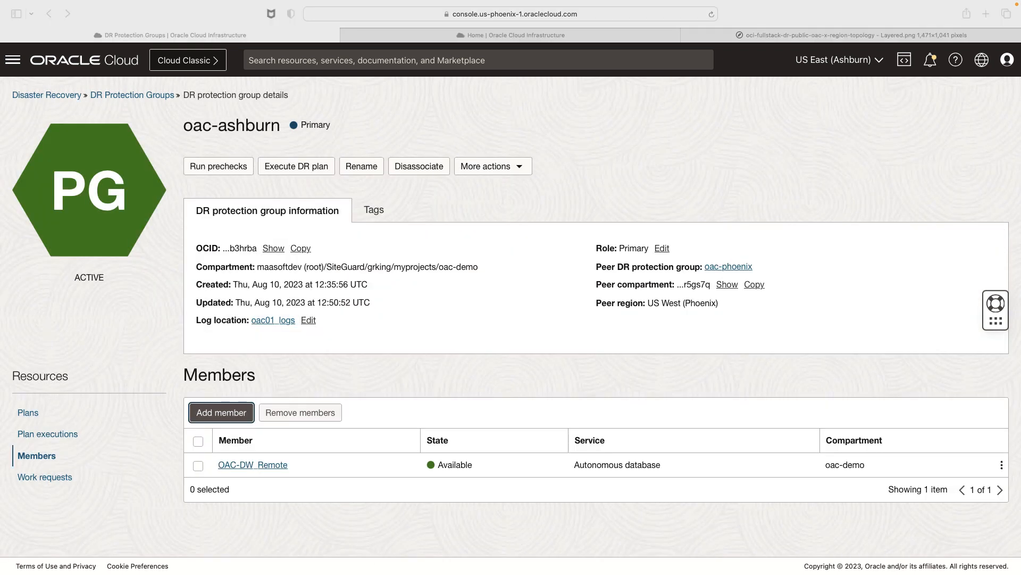
Set up a Compute member for oac-ashburn using OAC_DR as a moving instance, acknowledging that existing plans will be deleted
click(205, 414)
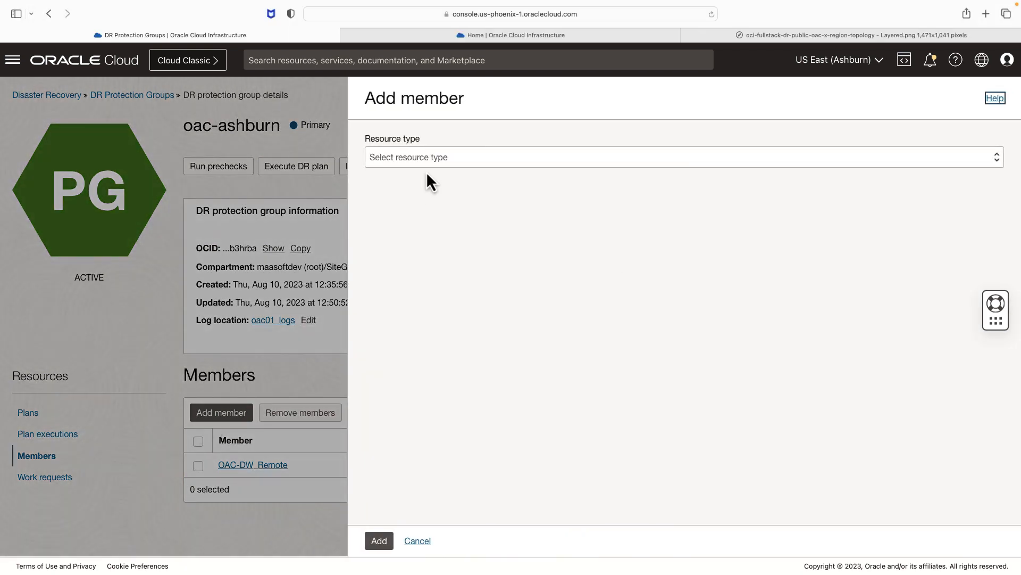
click(423, 156)
click(411, 167)
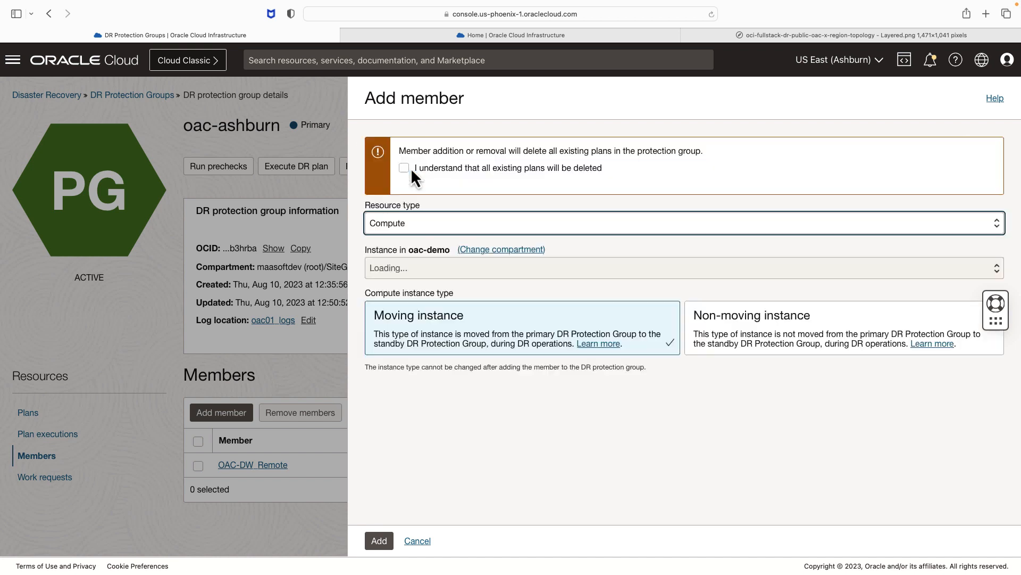
click(404, 167)
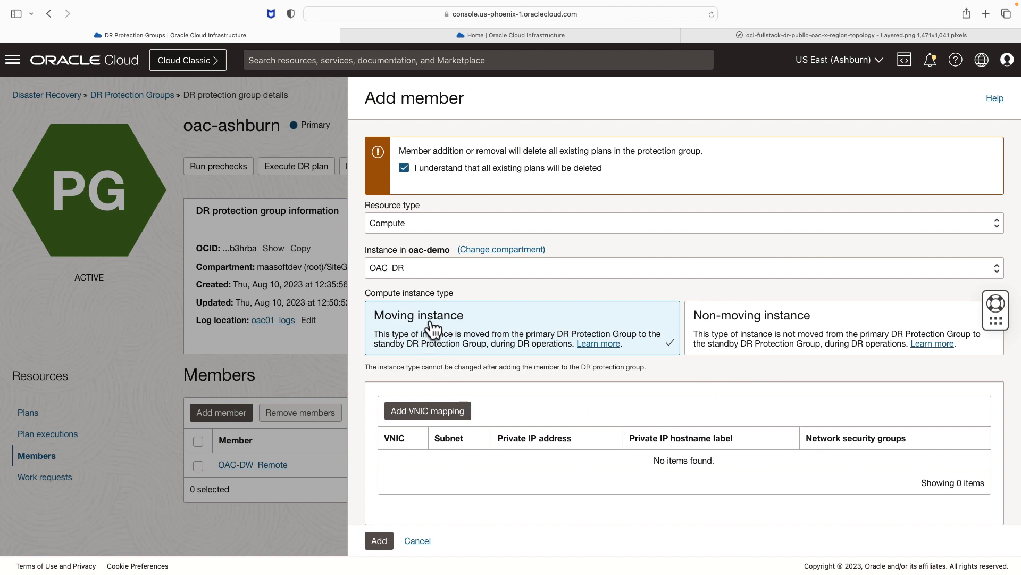
Map the instance's DRTest VNIC to the destination subnet public subnet-OAS_VCN and add the compute member to the group
click(445, 420)
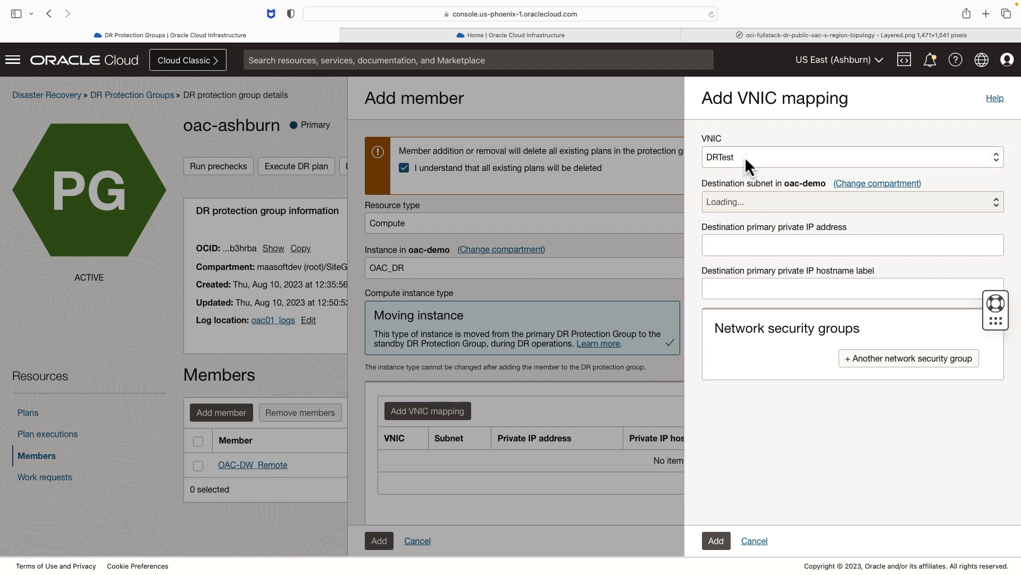
click(754, 205)
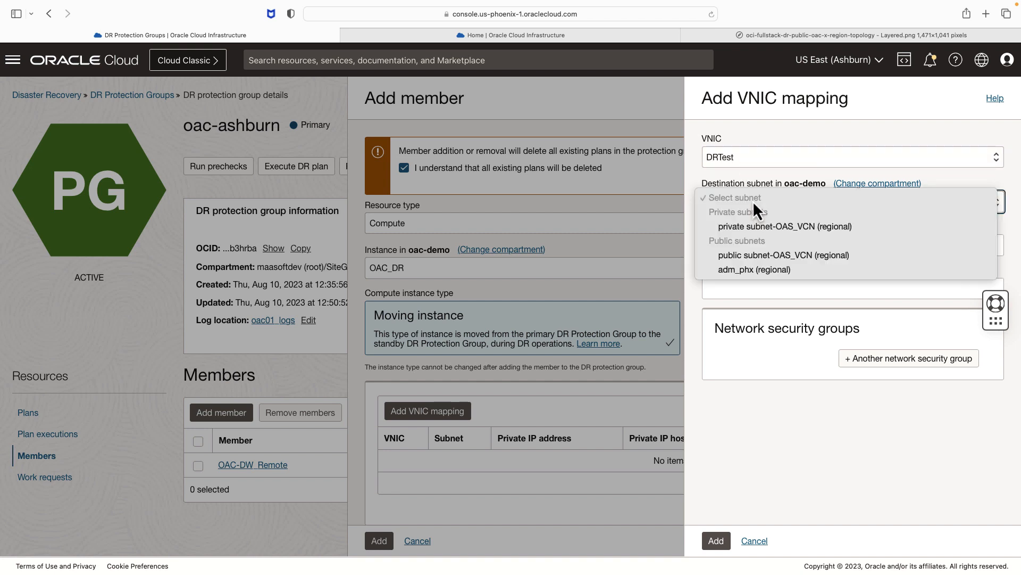
click(764, 255)
click(717, 541)
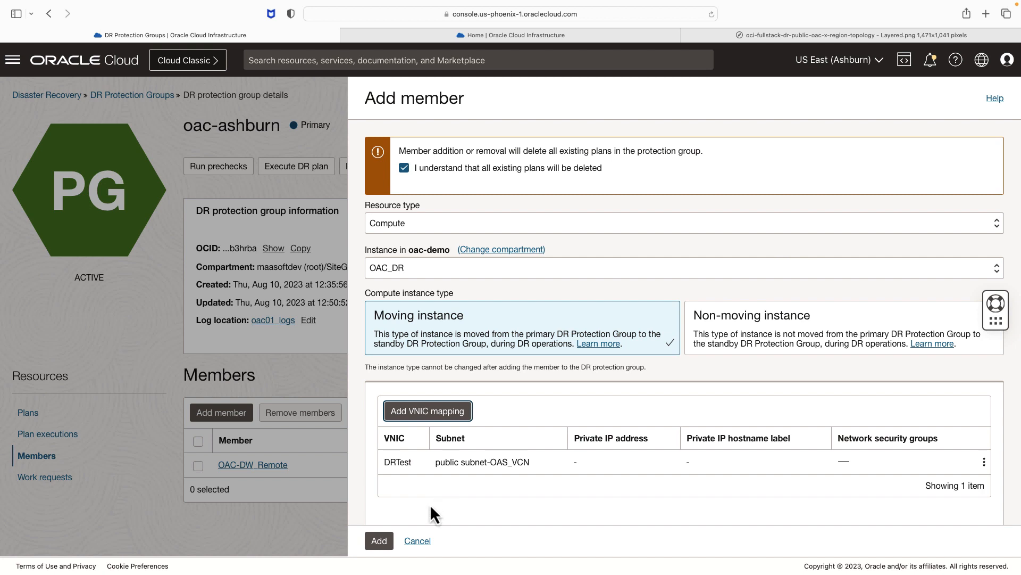
click(378, 541)
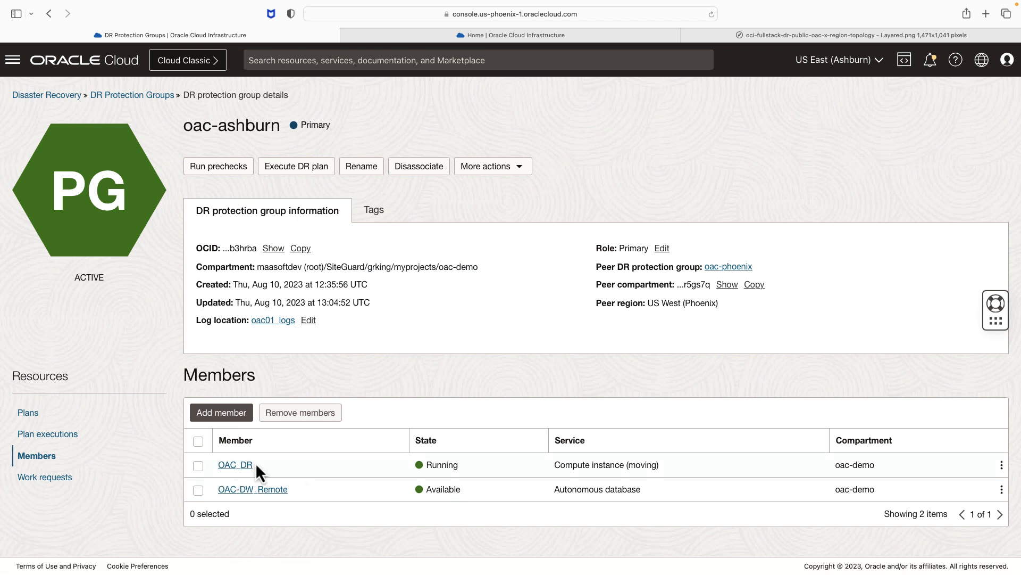
Add the volume group OAC_DR_VG01_NEW as a member of oac-ashburn, acknowledging that existing plans will be deleted
click(226, 415)
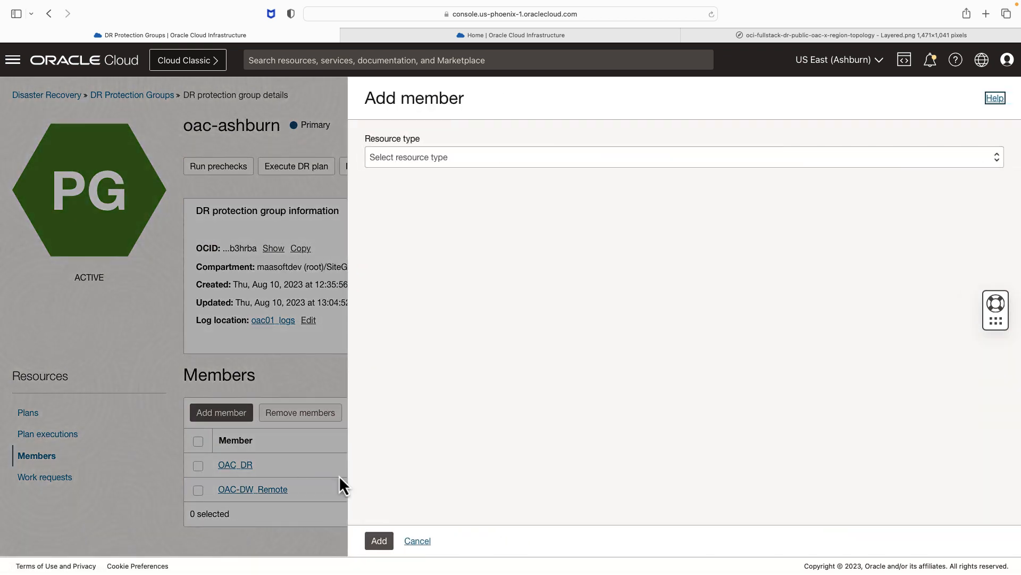
click(462, 158)
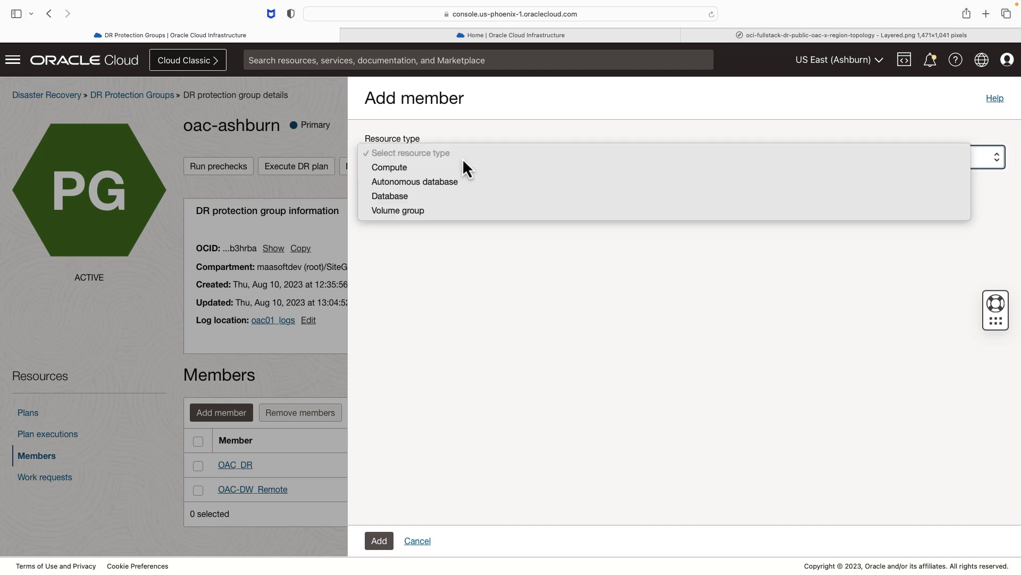
click(426, 212)
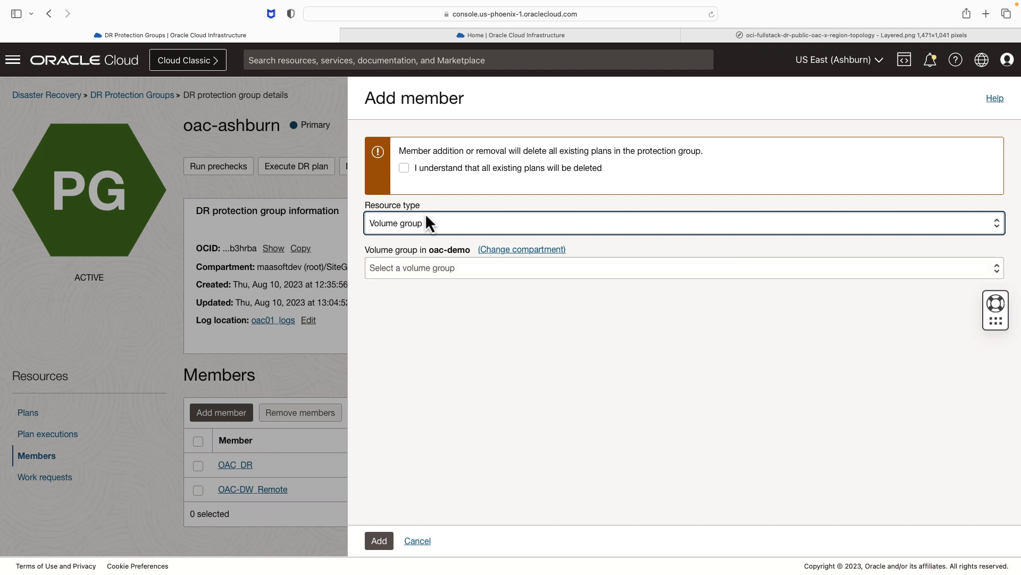
click(404, 168)
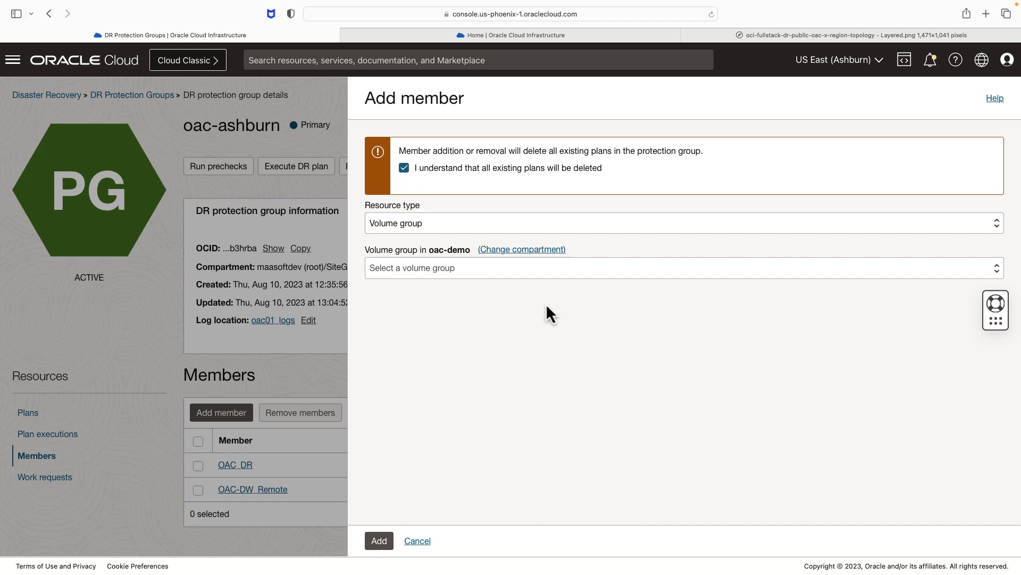
click(514, 277)
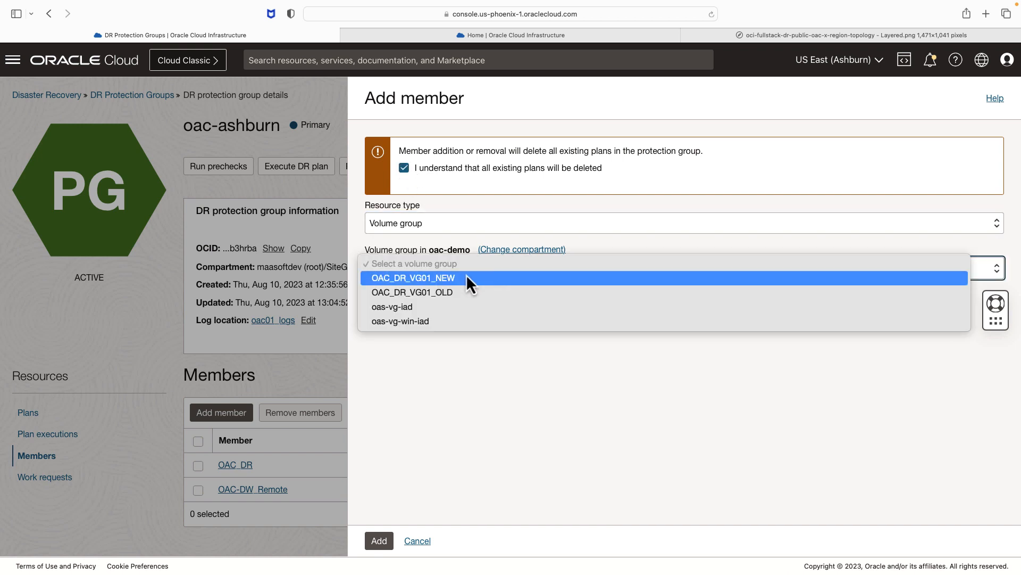
click(452, 278)
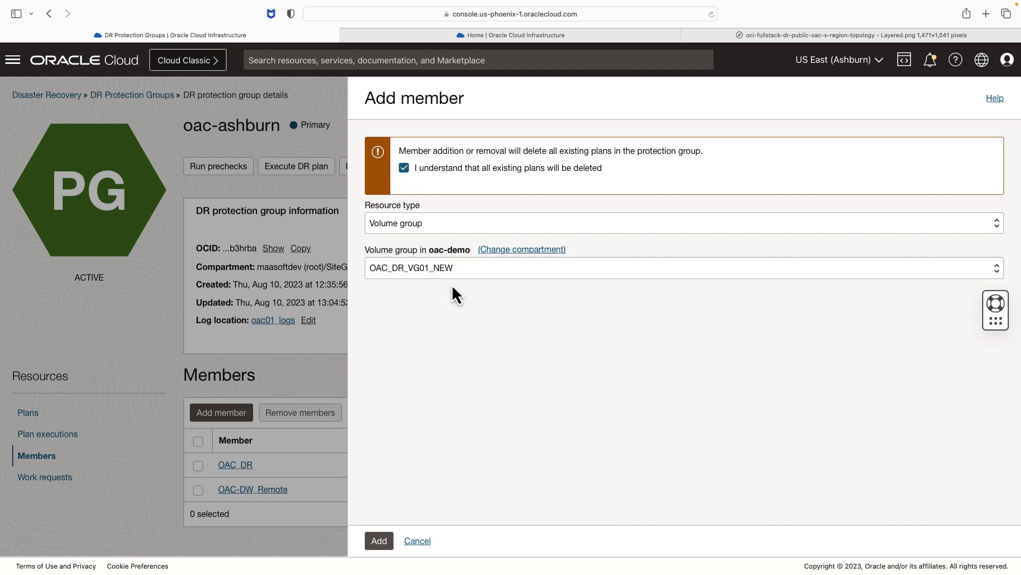
click(379, 542)
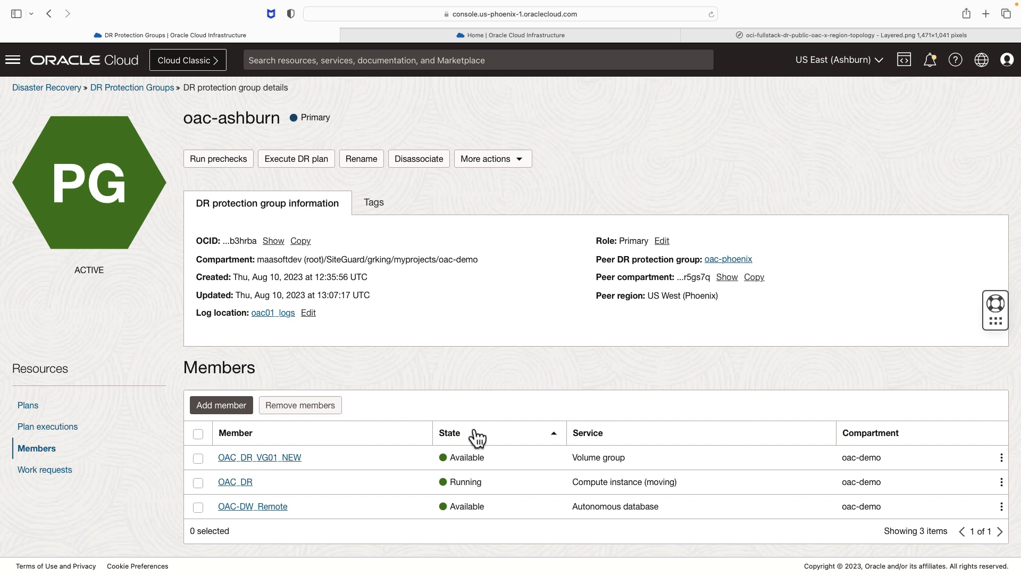
Add the autonomous database OAC-DW as a member of the standby group oac-phoenix, acknowledging that existing plans will be deleted
click(420, 40)
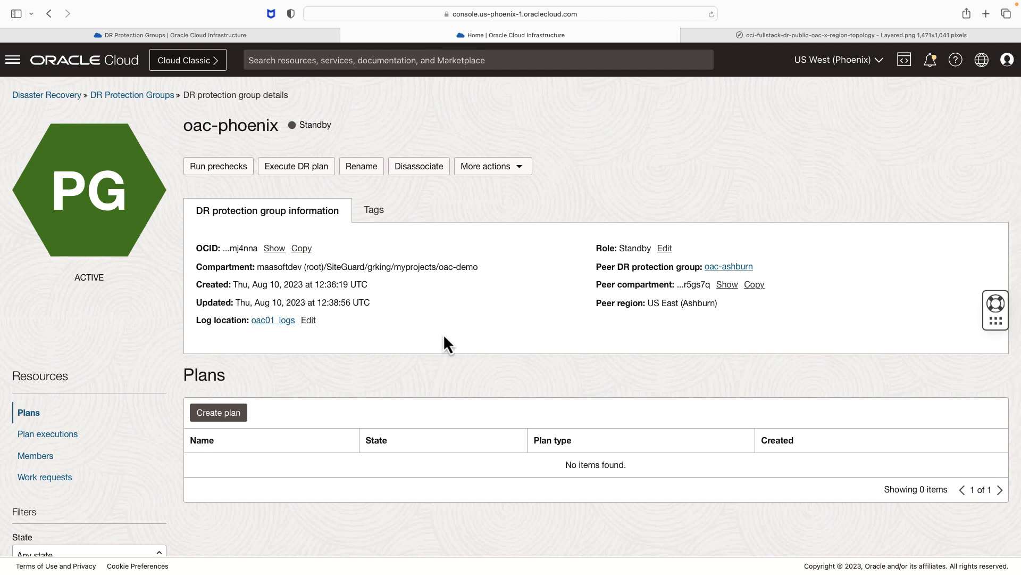
click(37, 456)
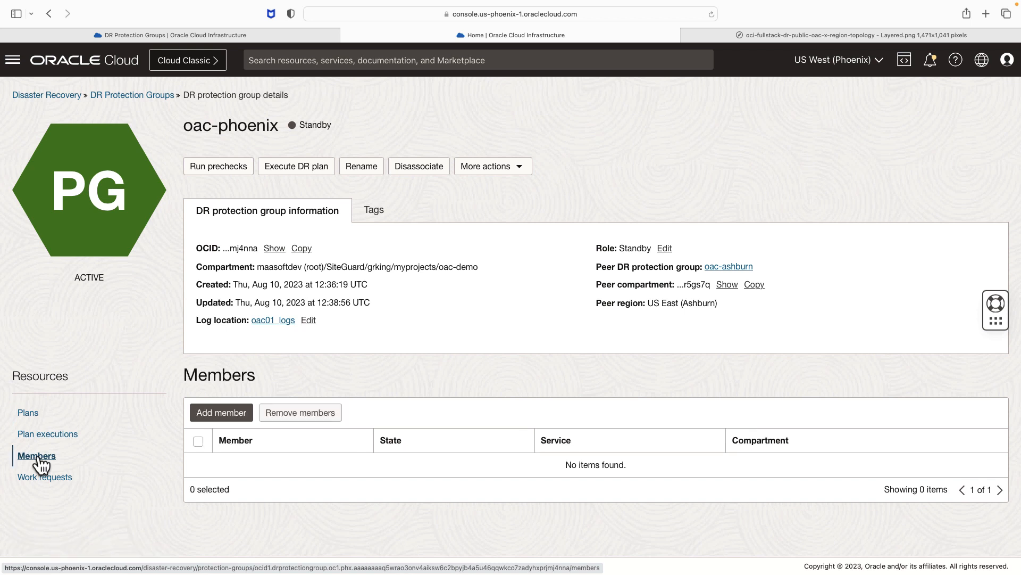
click(232, 418)
click(413, 155)
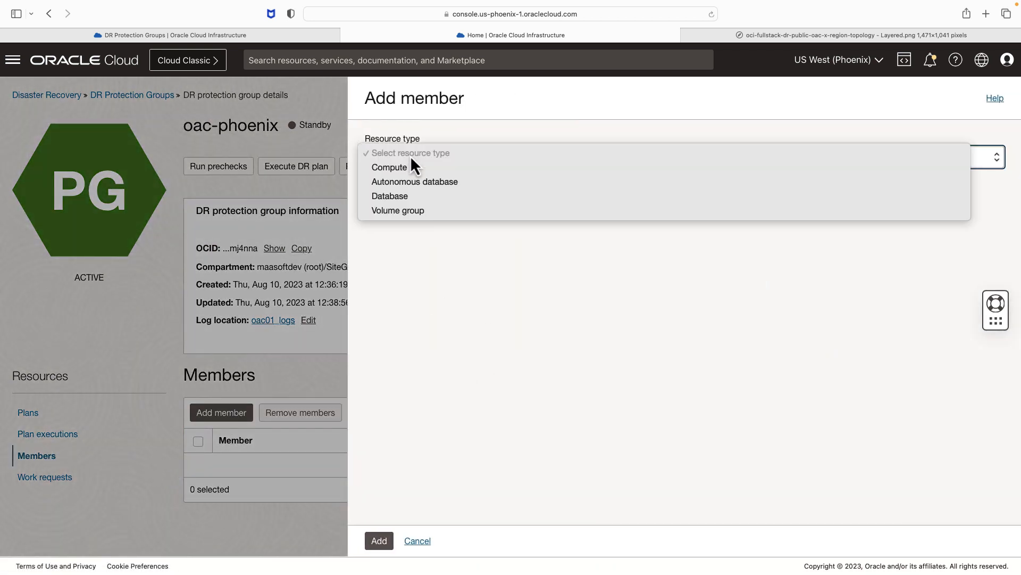
click(413, 182)
click(404, 167)
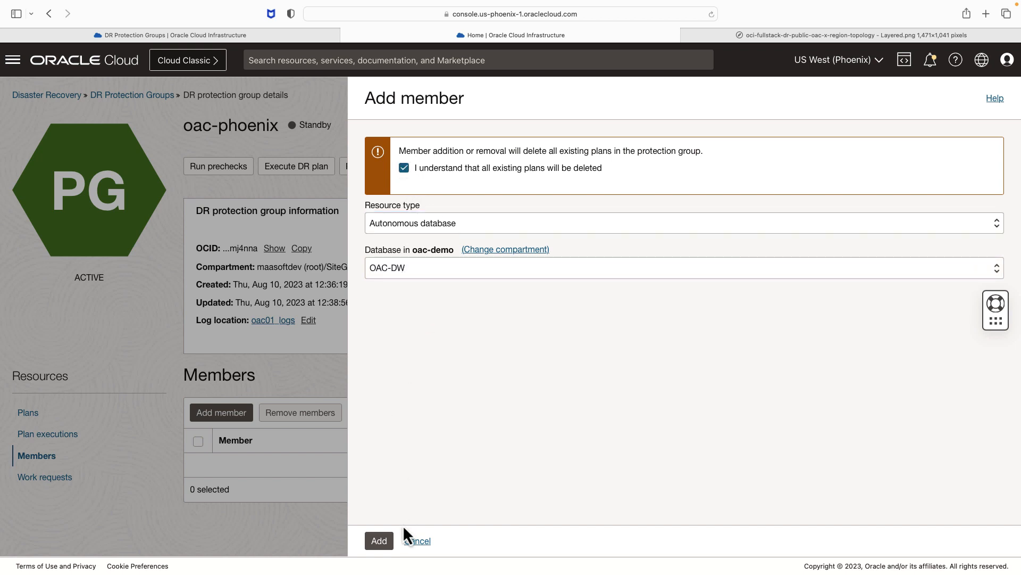
click(379, 539)
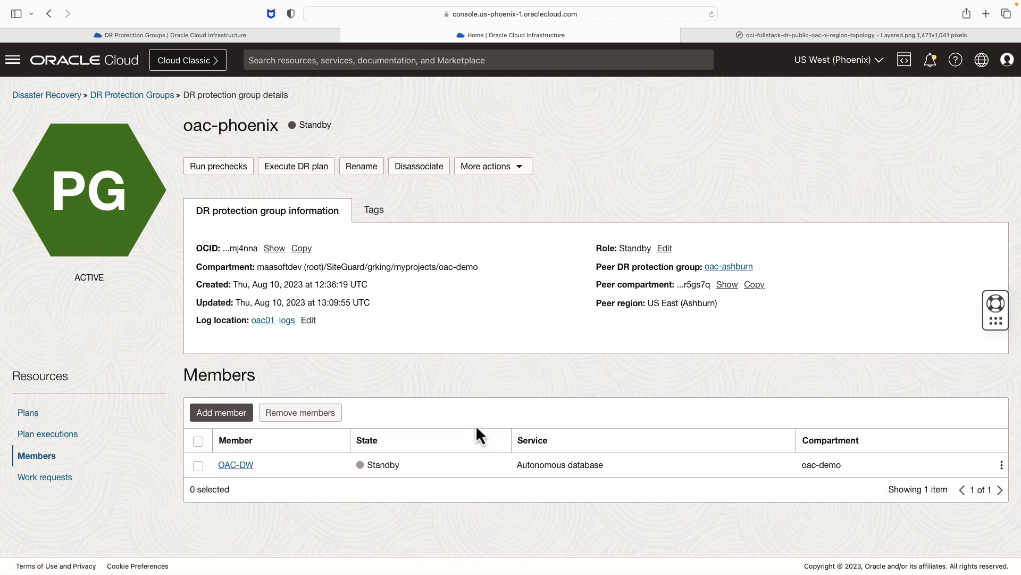
Create a Switchover (planned) DR plan named oac-switchover-ashburn-to-phoenix in the oac-phoenix protection group
click(32, 415)
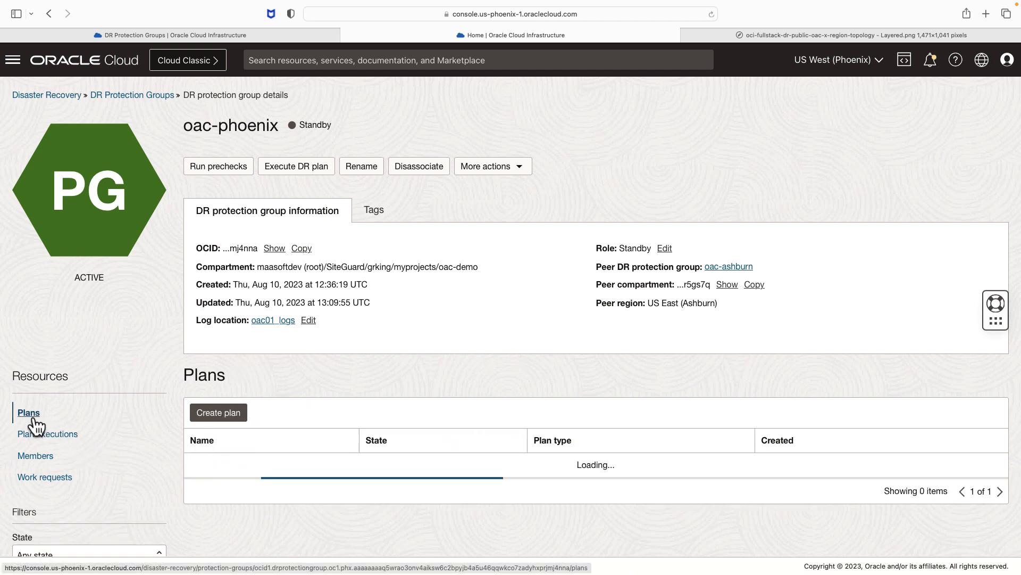
click(225, 421)
click(286, 188)
text(oac-switchover-ashburn-to-phoenix)
click(320, 228)
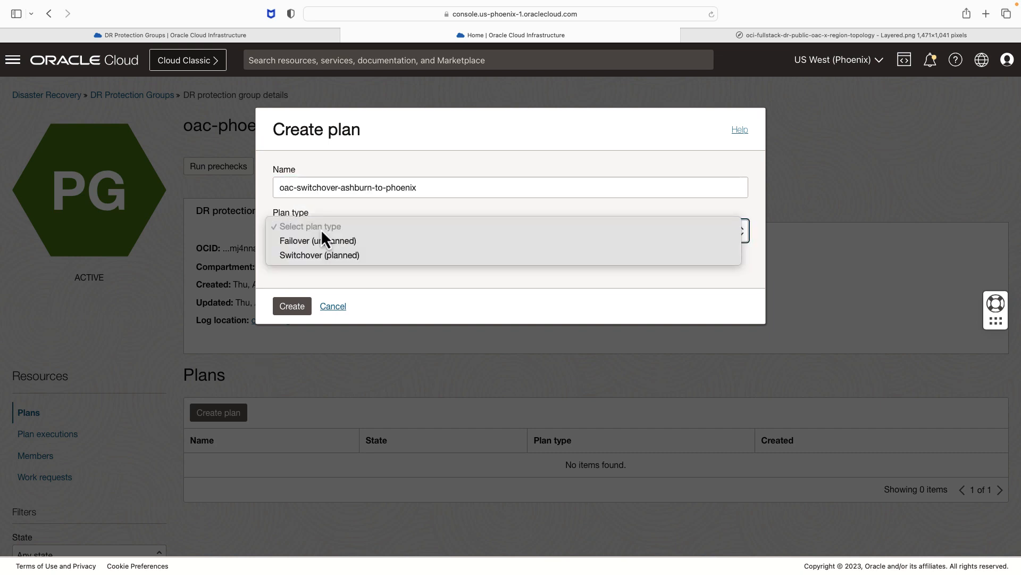
click(311, 255)
click(293, 307)
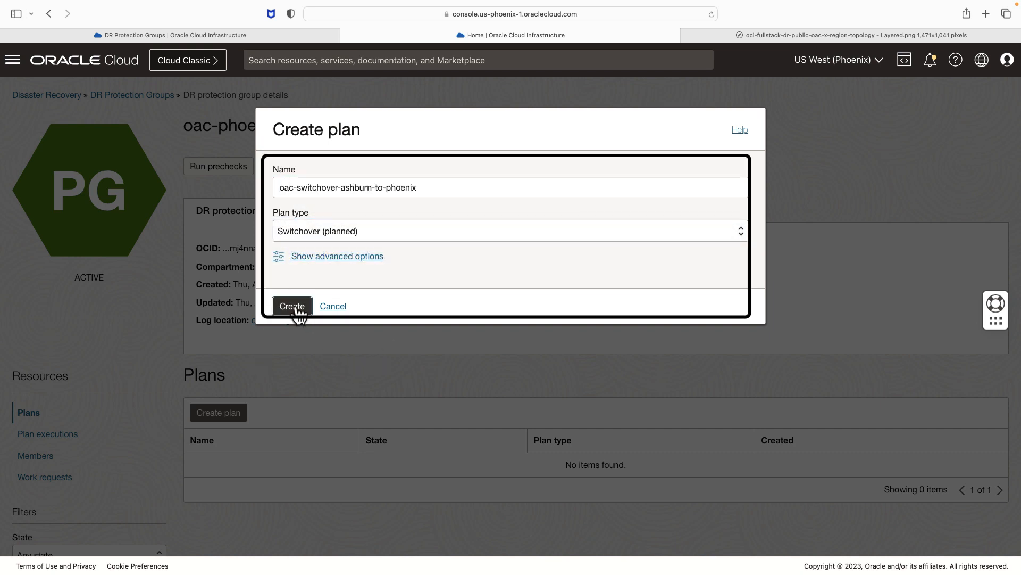
Open the oac-switchover-ashburn-to-phoenix plan and review its built-in plan groups
scroll(242, 404, down, 2)
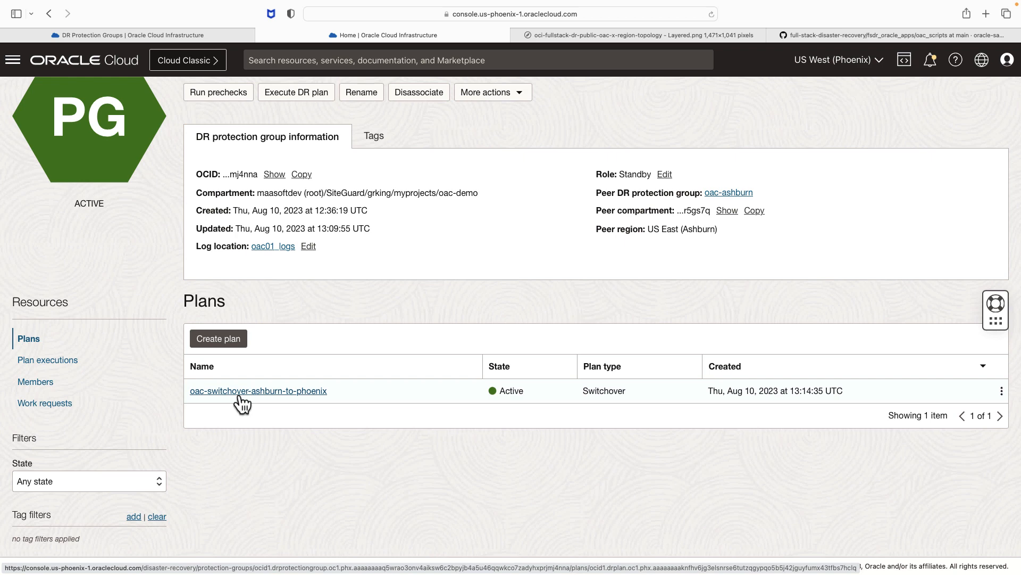
click(273, 392)
scroll(320, 378, down, 5)
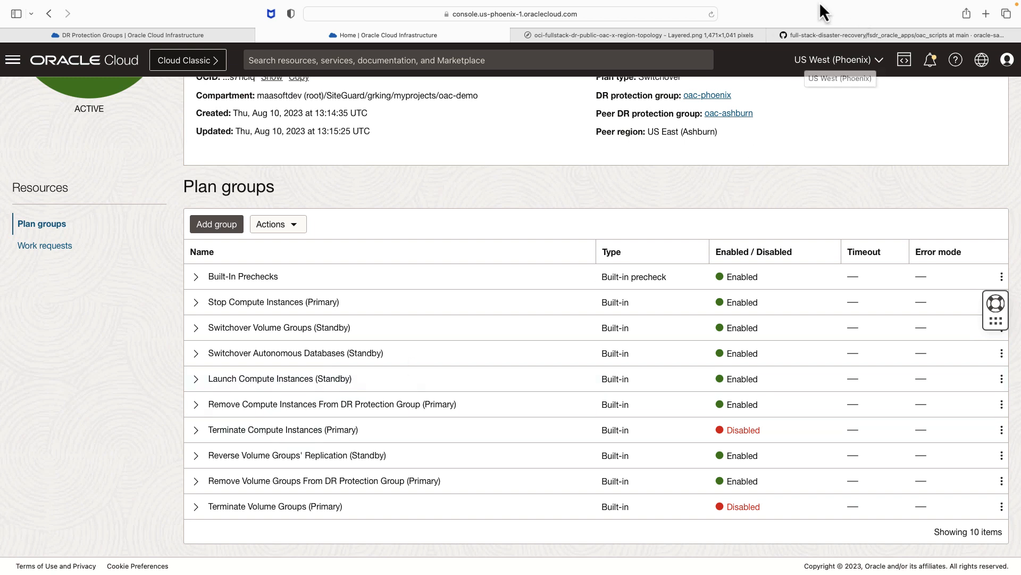
Check the order of user-defined groups and scripts for the Oracle Analytics Cloud switchover plan in the GitHub oac_scripts README, and return to the plan
click(806, 33)
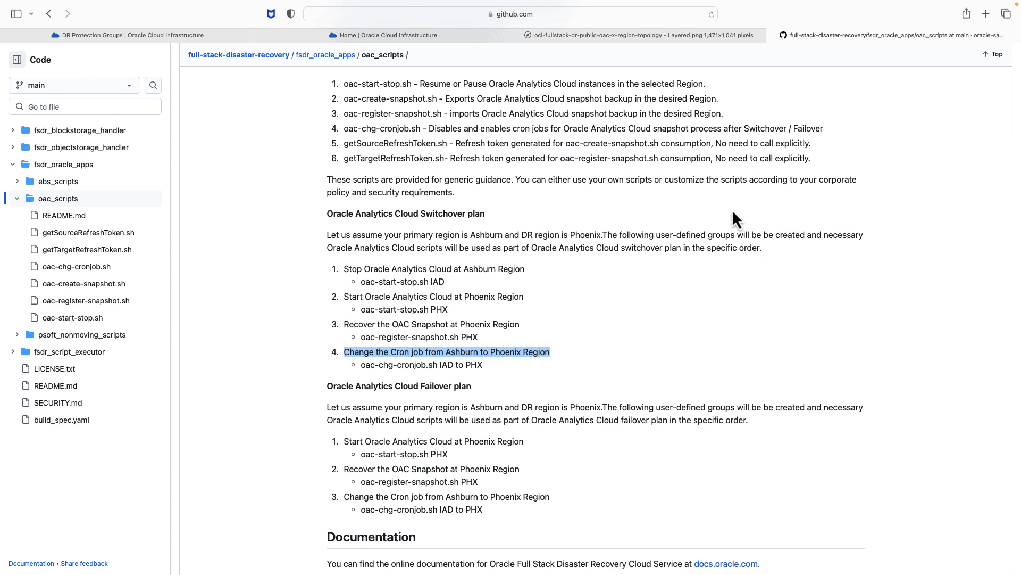
click(620, 282)
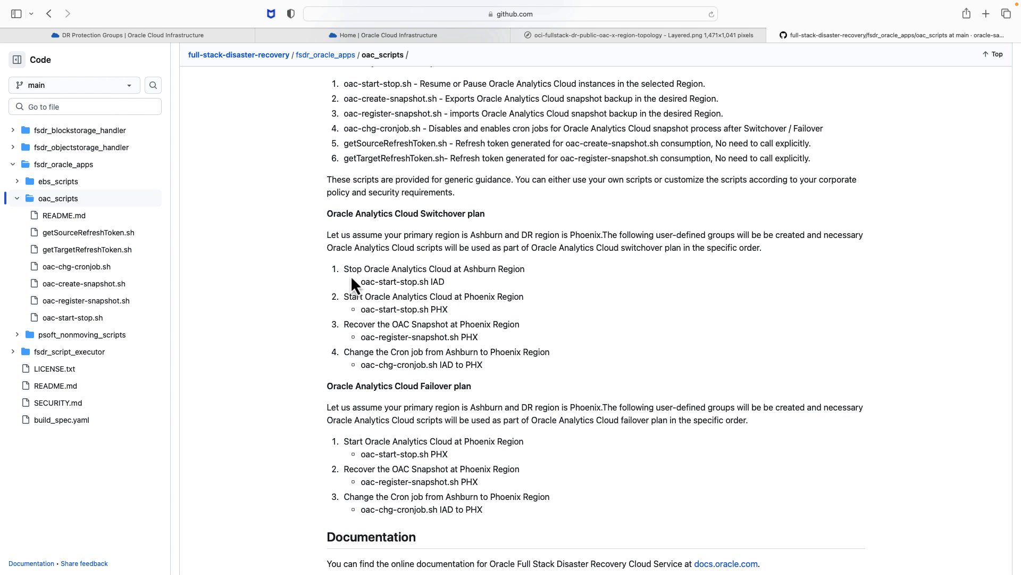
click(398, 34)
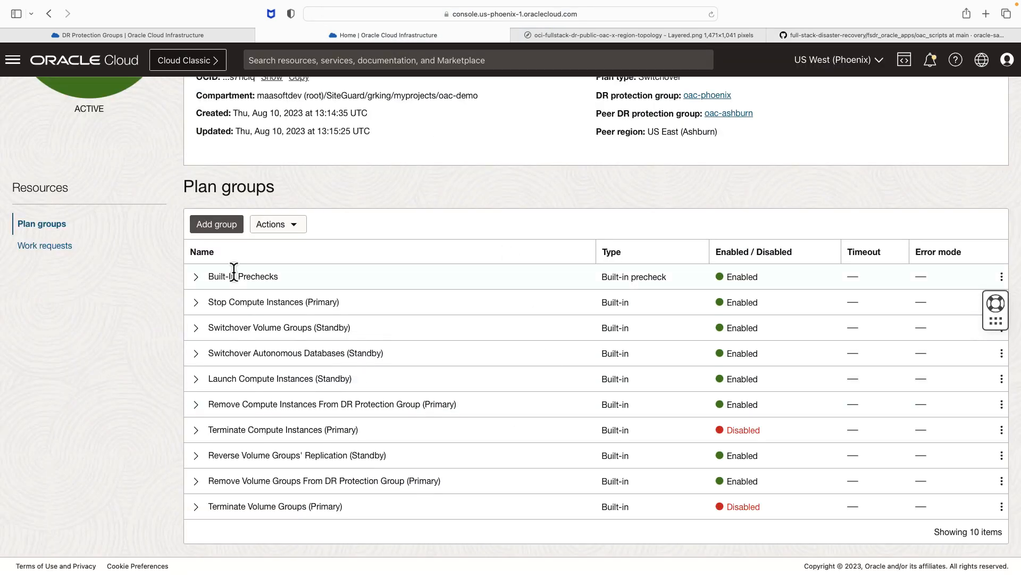
Start a new plan group named "Stop Oracle Analytics Cloud at Ashburn Region" in the switchover plan
scroll(234, 270, up, 3)
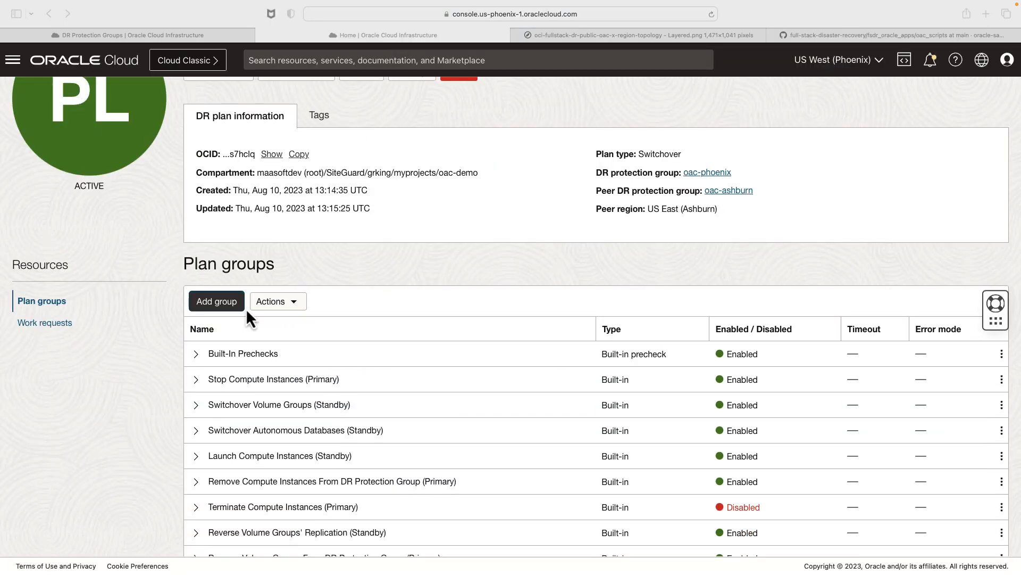
click(216, 307)
click(413, 158)
text(Stop Oracle Analytics Cloud at Ashburn Region)
Begin a group step named "Run stop script at Ashburn" with error mode Stop on error and region US East (Ashburn)
click(394, 193)
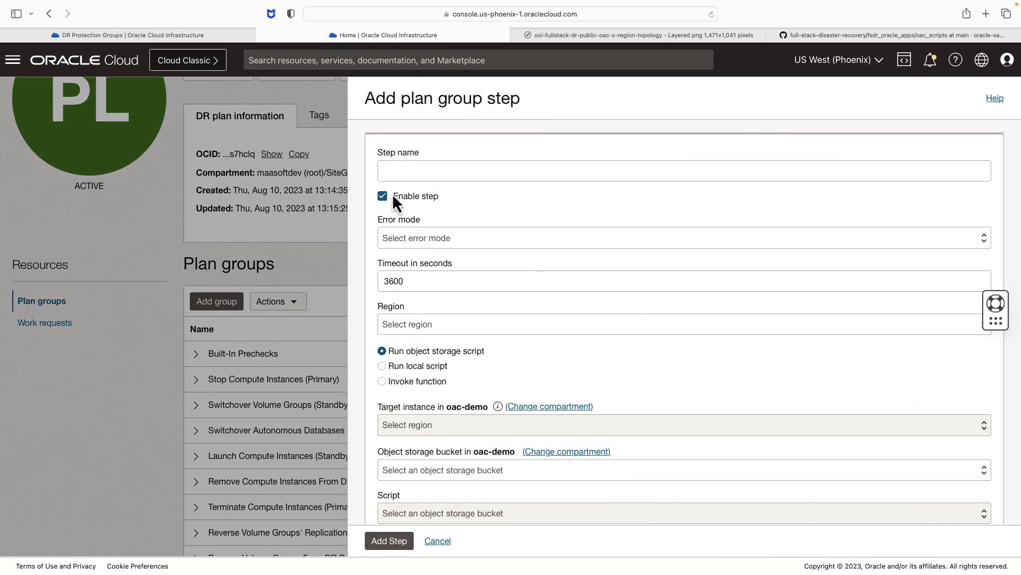
key(super+Tab)
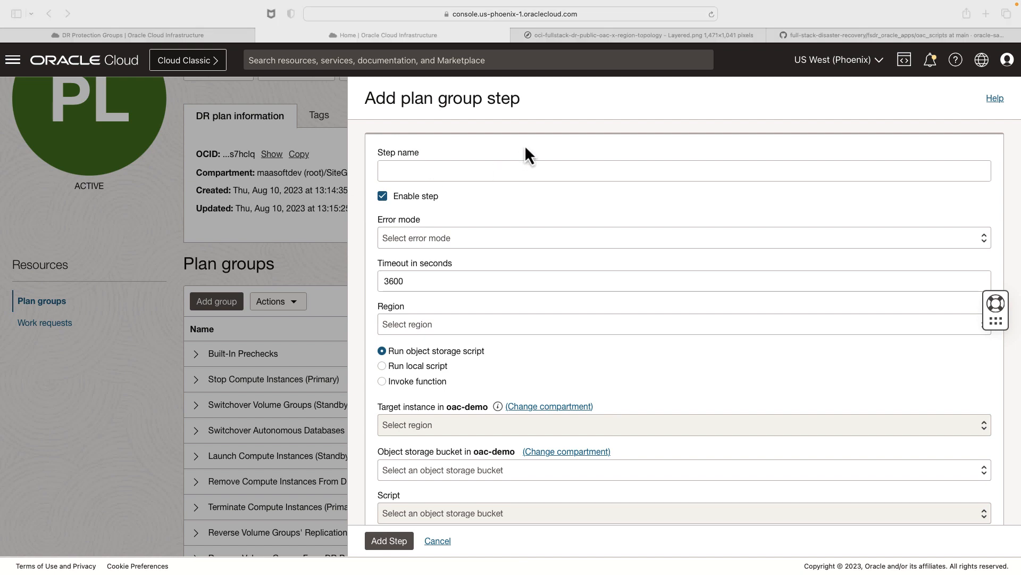
click(442, 171)
text(Run stop script at Ashburn)
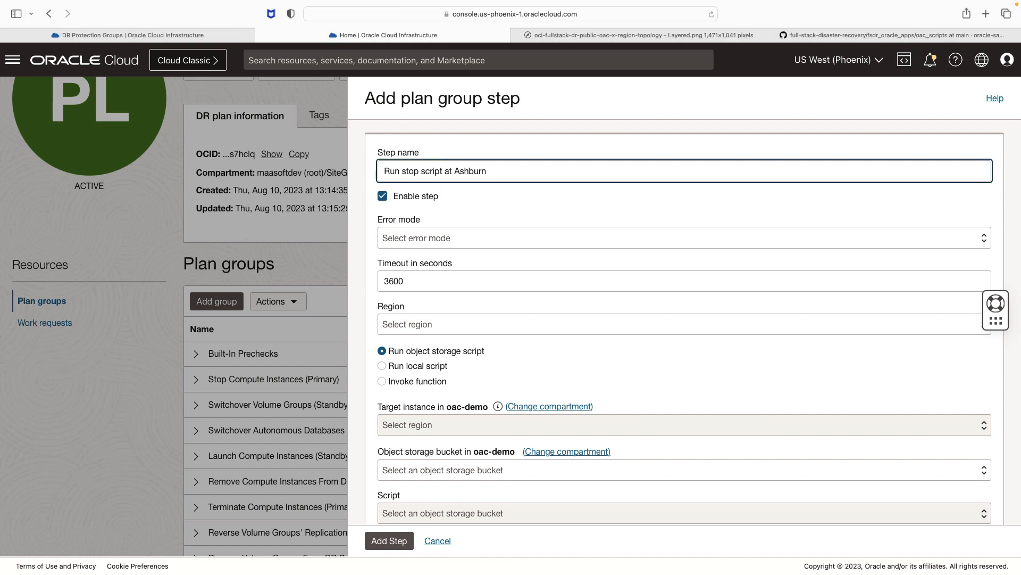
key(super+Tab)
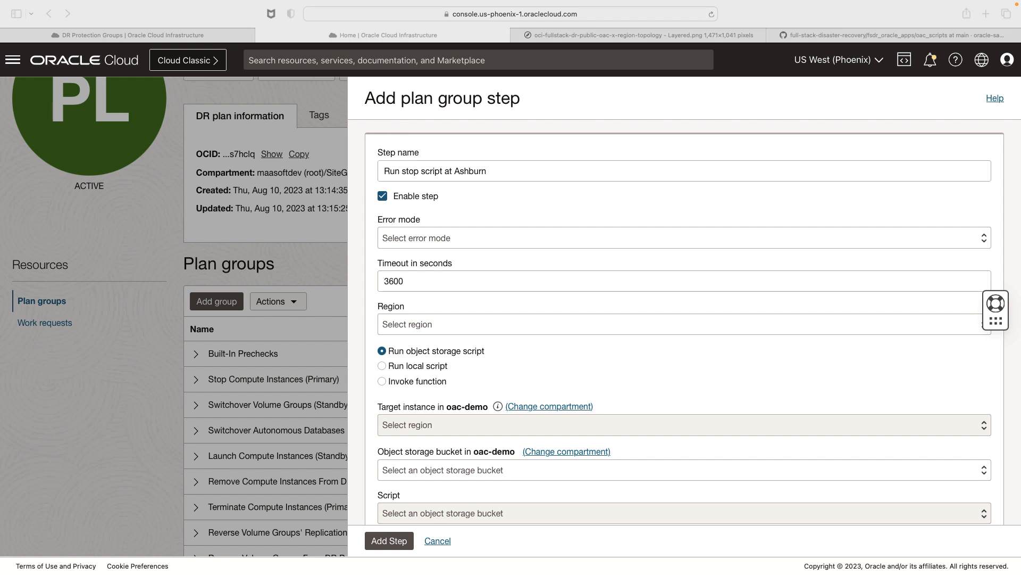
key(super+Tab)
click(425, 238)
click(423, 246)
click(451, 330)
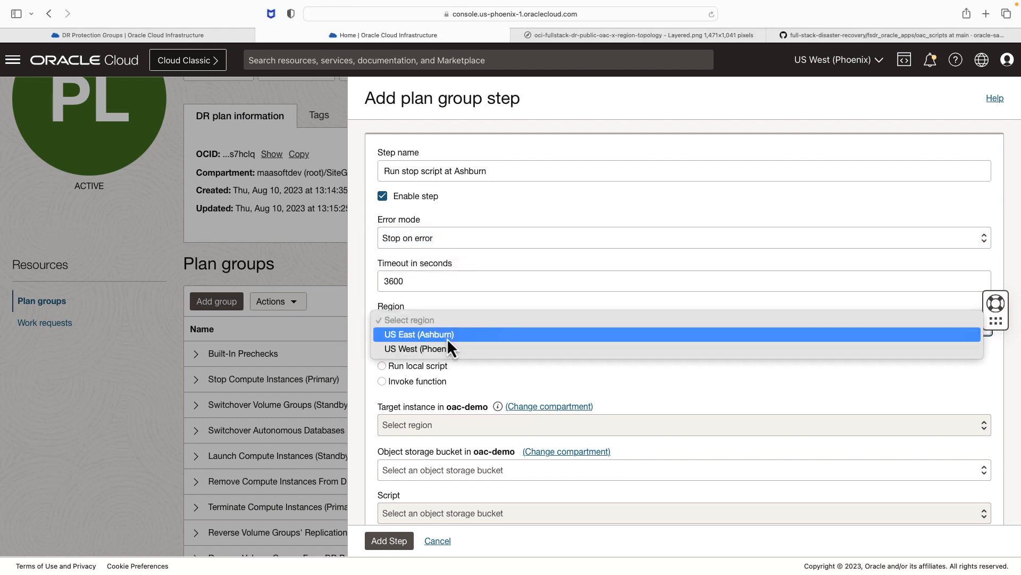
click(447, 332)
Have the step run local script "/home/opc/drscripts/oac-start-stop.sh stop IAD" on OAC_DR as user opc, and add the step and its group to the plan
click(384, 366)
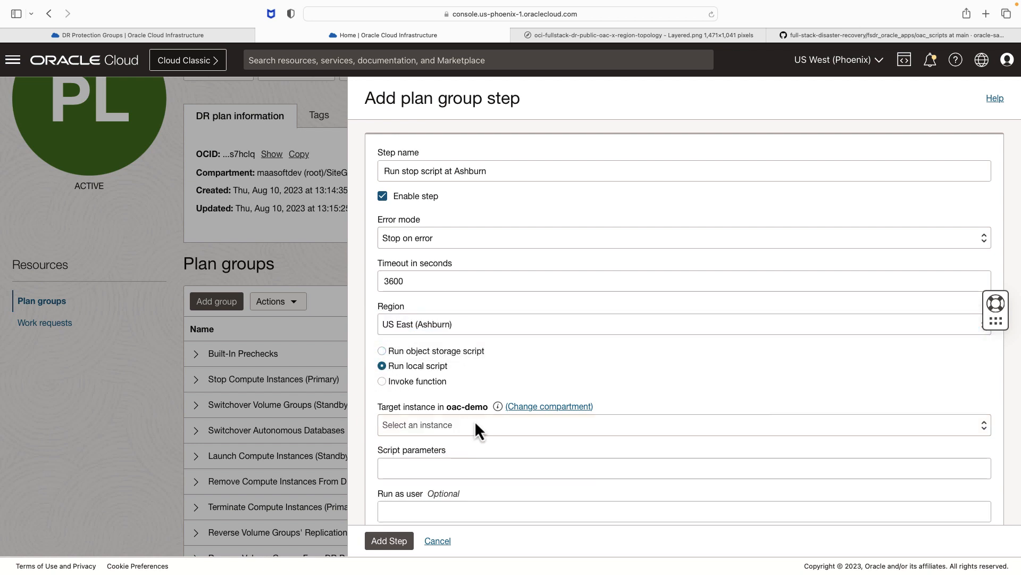
click(463, 424)
click(440, 435)
click(411, 466)
text(/home/opc/drscripts/oac-start-stop.sh stop IAD)
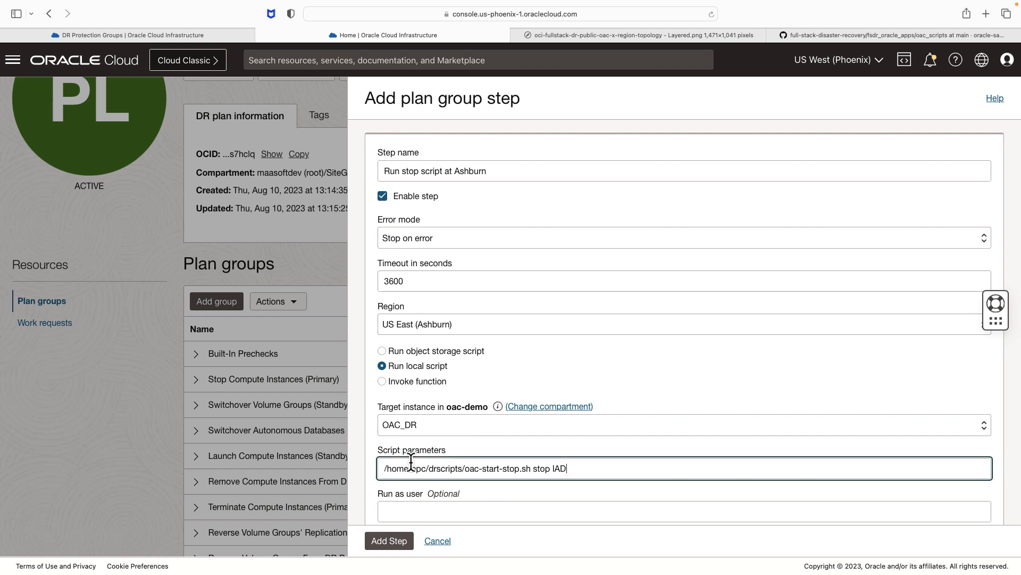
scroll(411, 461, down, 1)
click(412, 472)
text(opc)
click(385, 544)
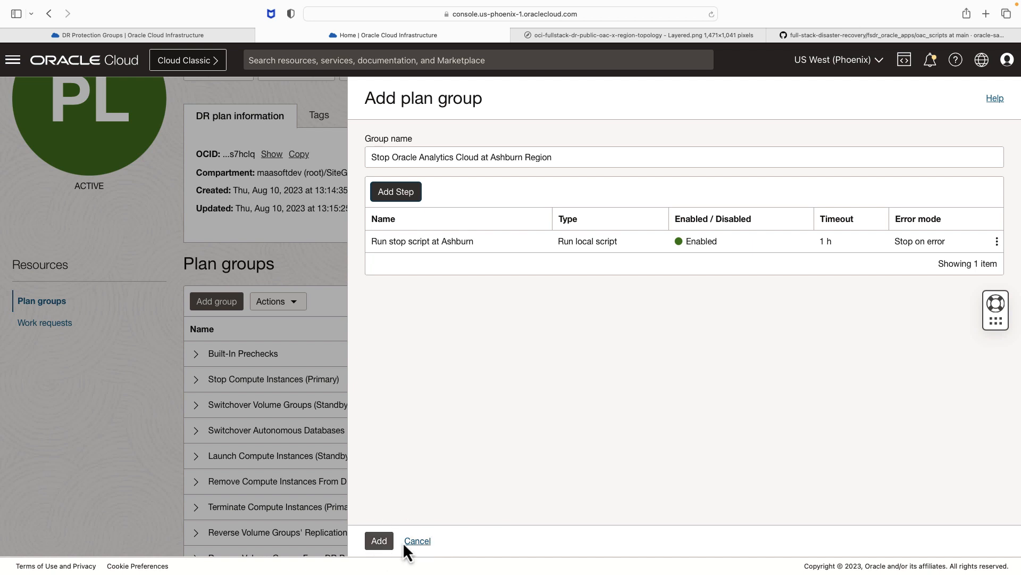
click(380, 541)
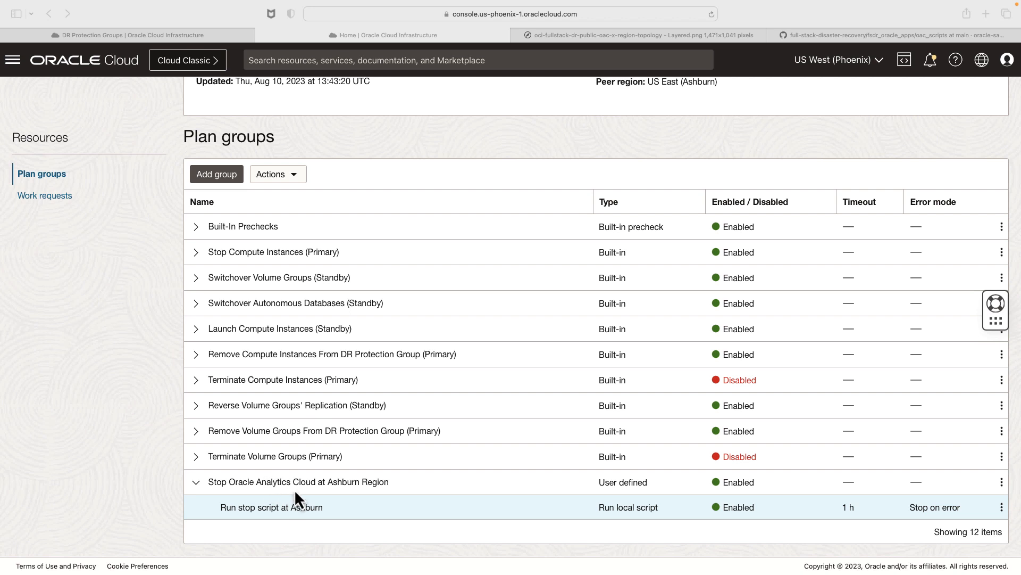
Start another plan group named "Start Oracle Analytics Cloud at Phoenix Region"
click(212, 179)
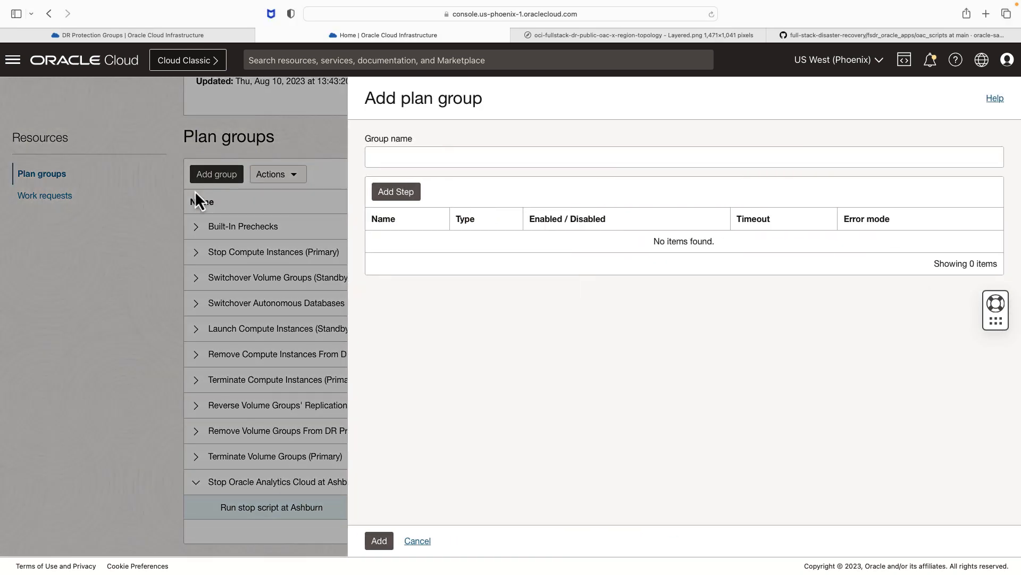
click(427, 155)
text(Start Oracle Analytics Cloud at Phoenix Region)
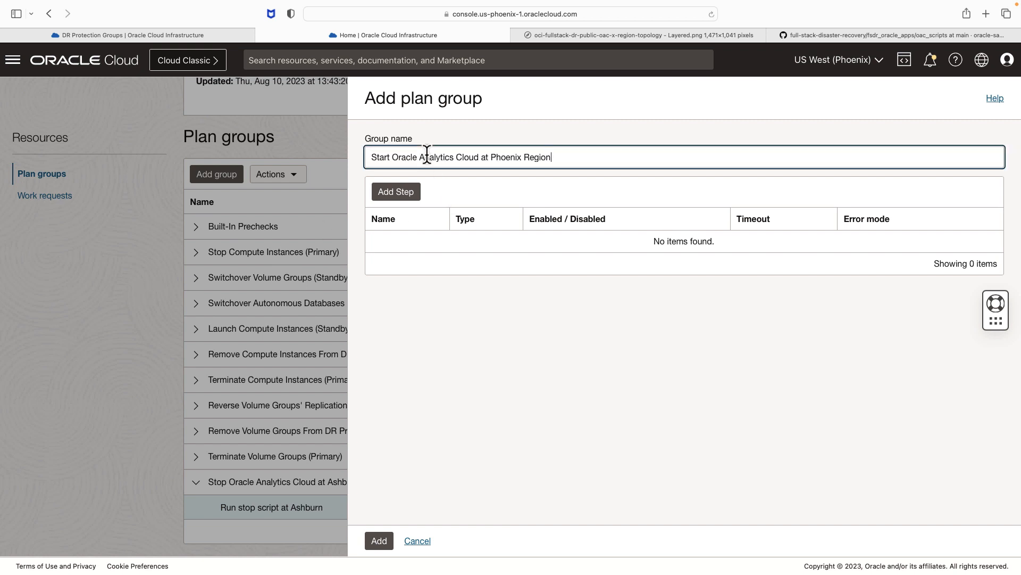
Begin a group step named "Run start script at Phoenix" with error mode Stop on error and region US East (Ashburn)
click(399, 193)
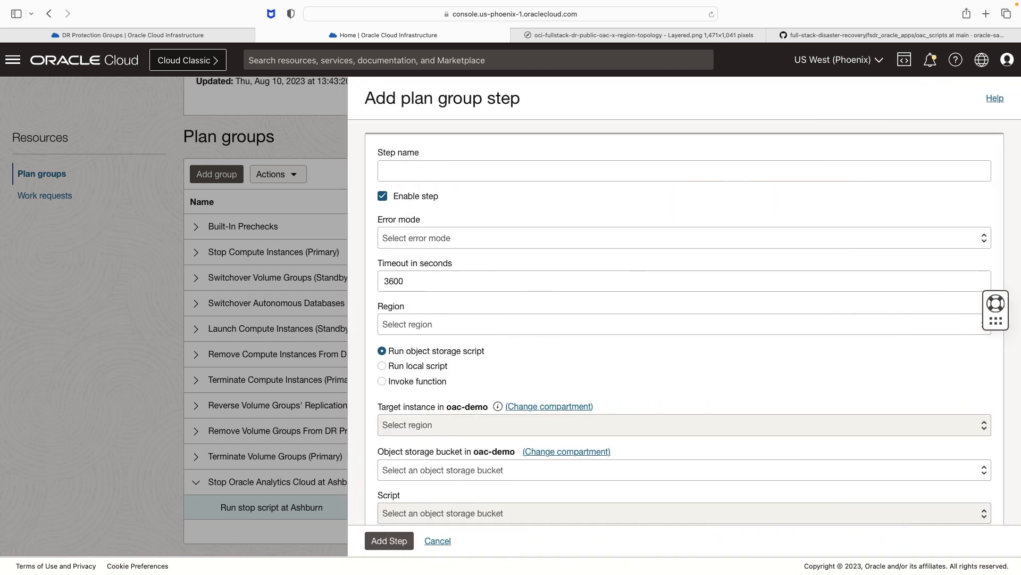
key(super+Tab)
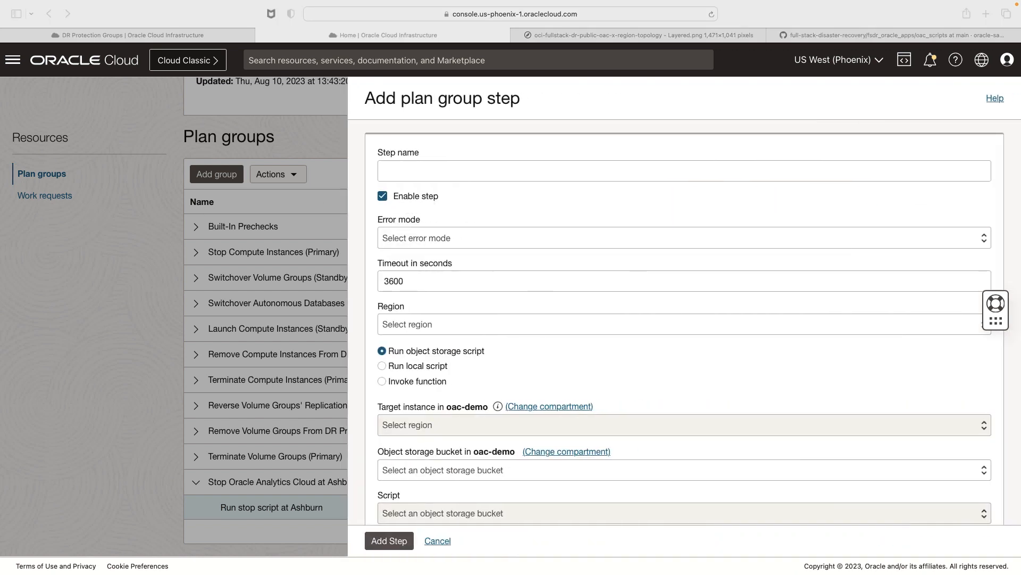
click(430, 171)
text(Run start script at Phoenix)
click(445, 242)
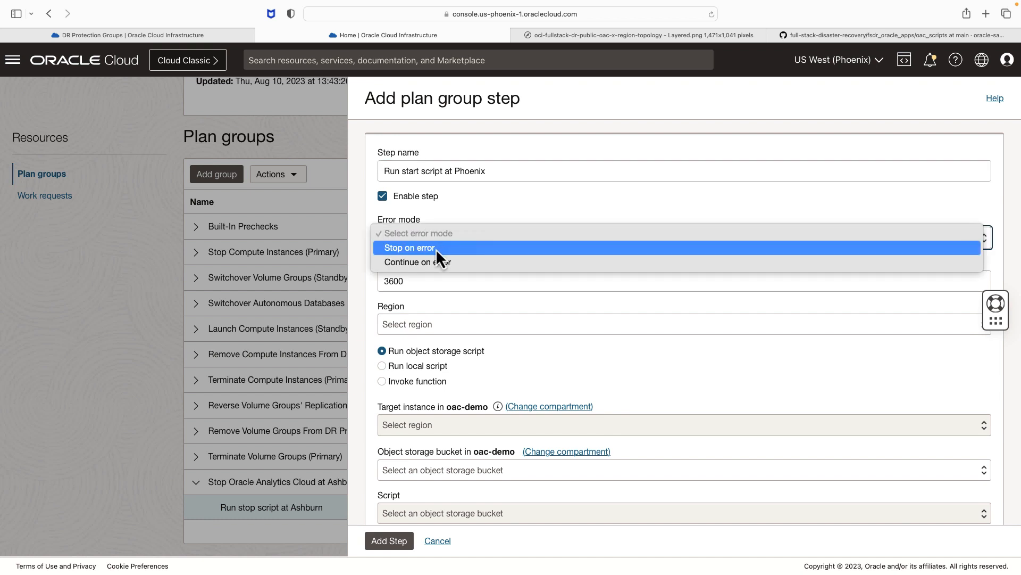
click(431, 247)
click(445, 327)
click(434, 334)
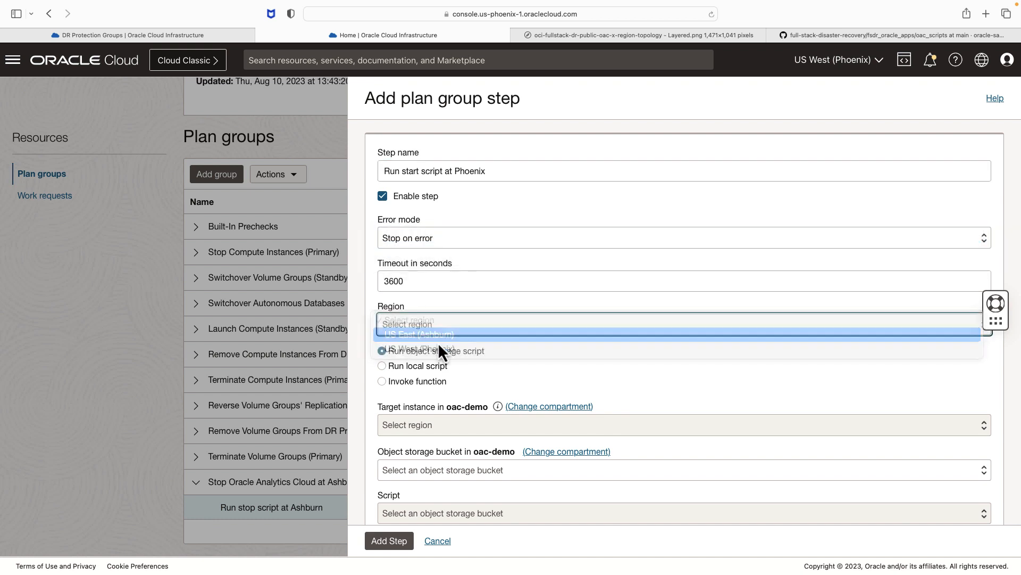
Have the step run local script "/home/opc/drscripts/oac-start-stop.sh start PHX" on OAC_DR as user opc, and add the step and its group to the plan
click(383, 365)
click(452, 422)
click(442, 433)
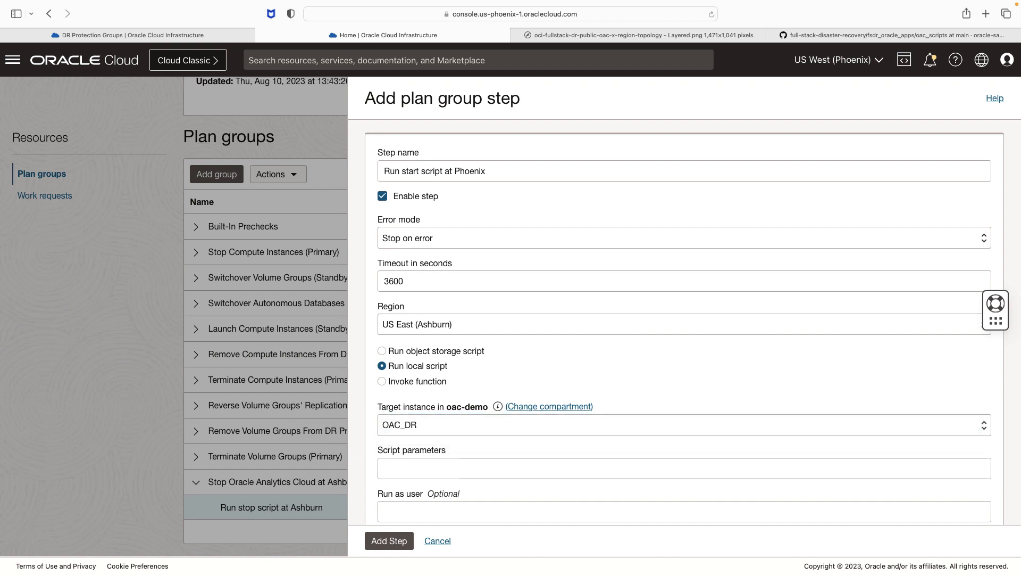
key(super+Tab)
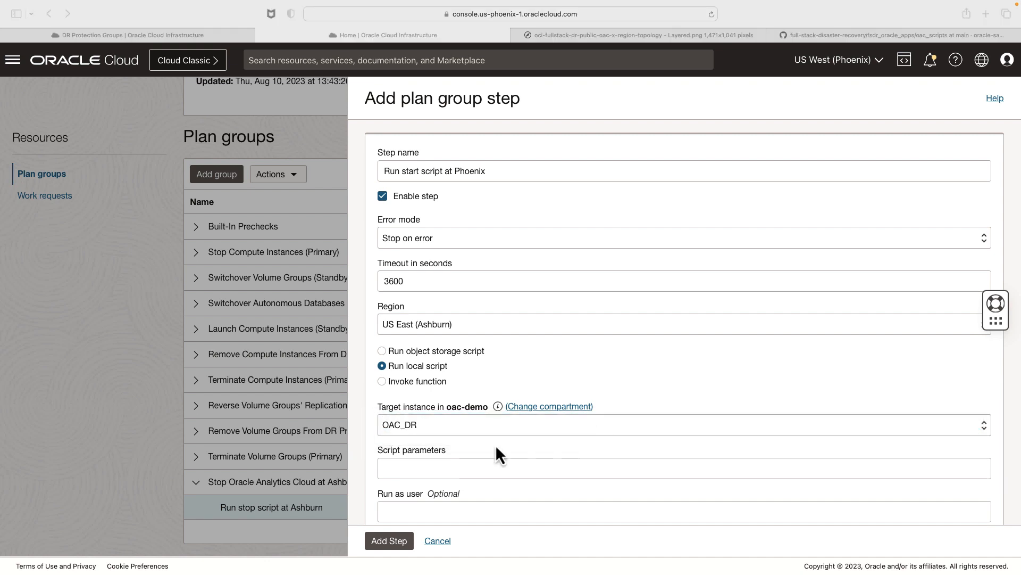
click(399, 472)
text(/home/opc/drscripts/oac-start-stop.sh start PHX)
click(406, 510)
text(opc)
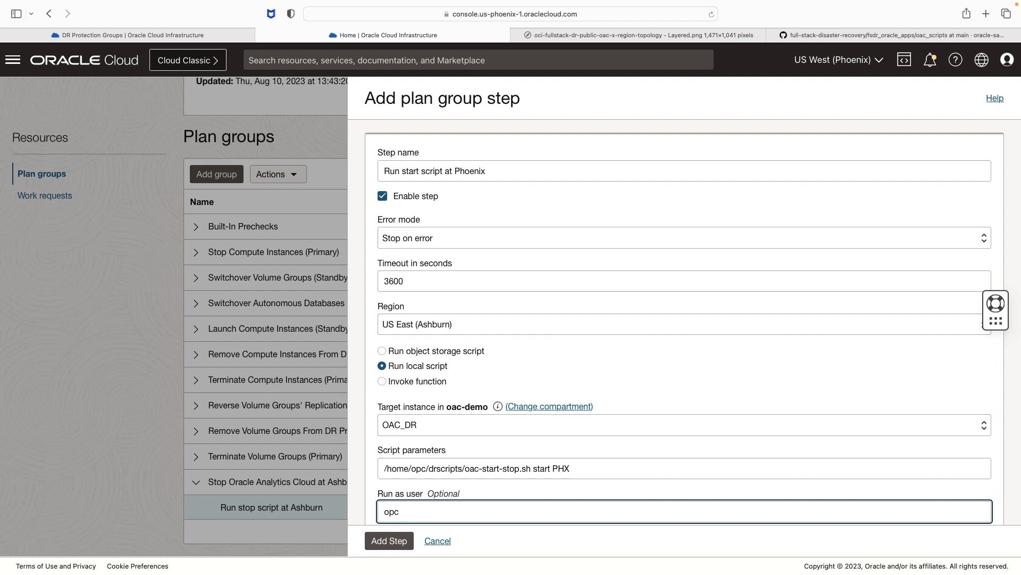
click(393, 540)
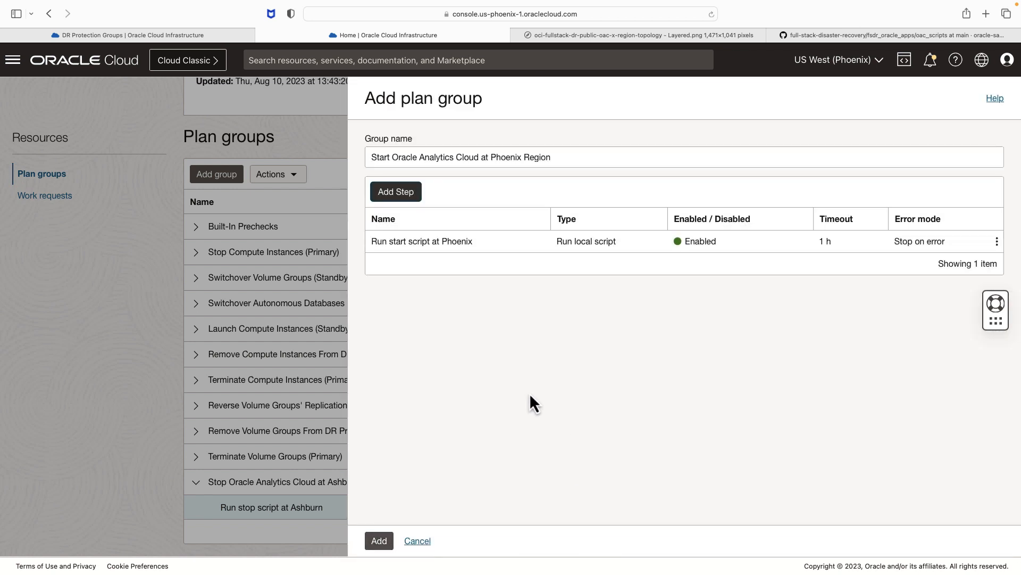
click(379, 540)
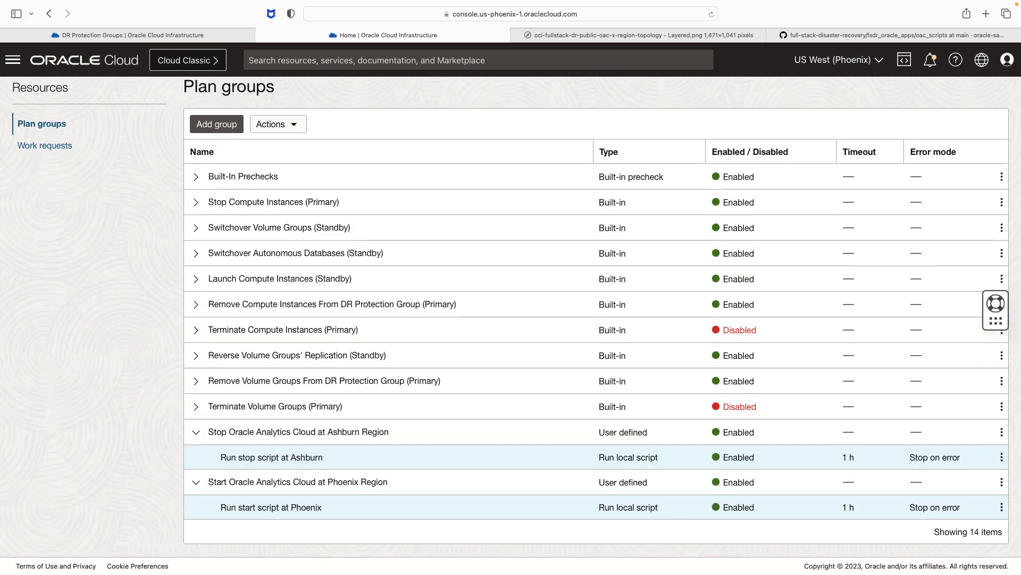
Start another plan group named "Recover the OAC Snapshot at Phoenix Region"
click(212, 124)
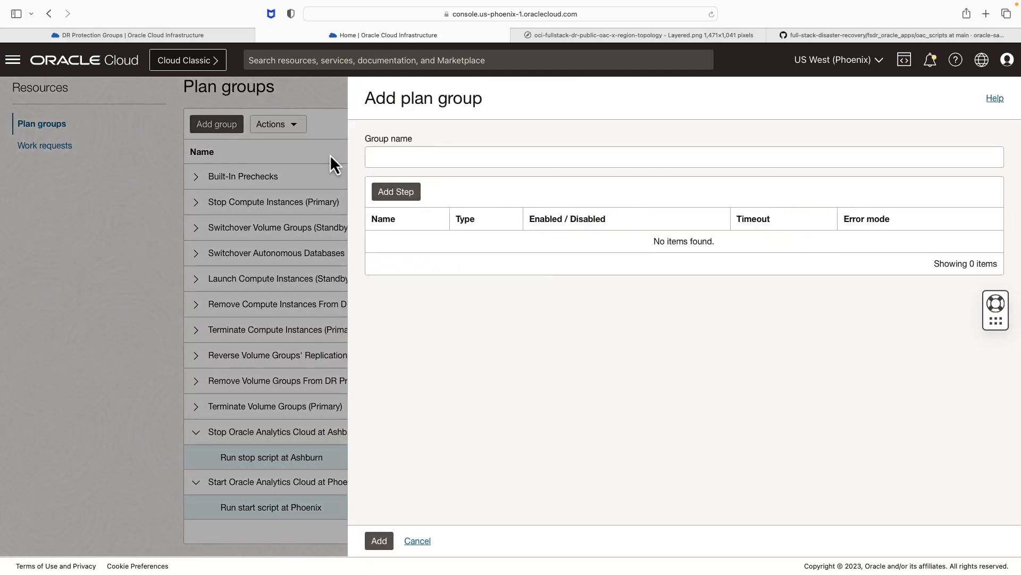
click(427, 160)
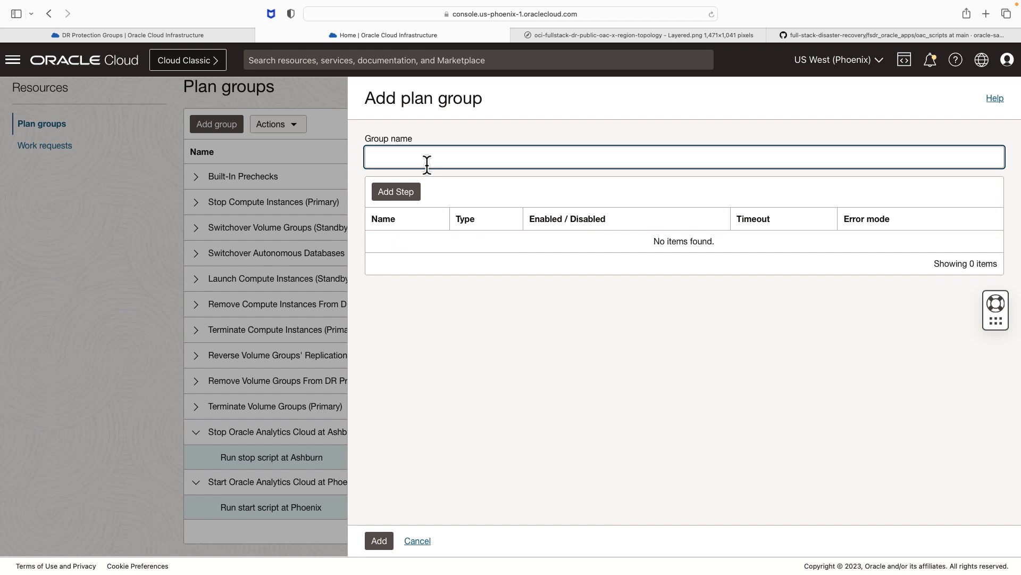
text(Recover the OAC Snapshot at Phoenix Region)
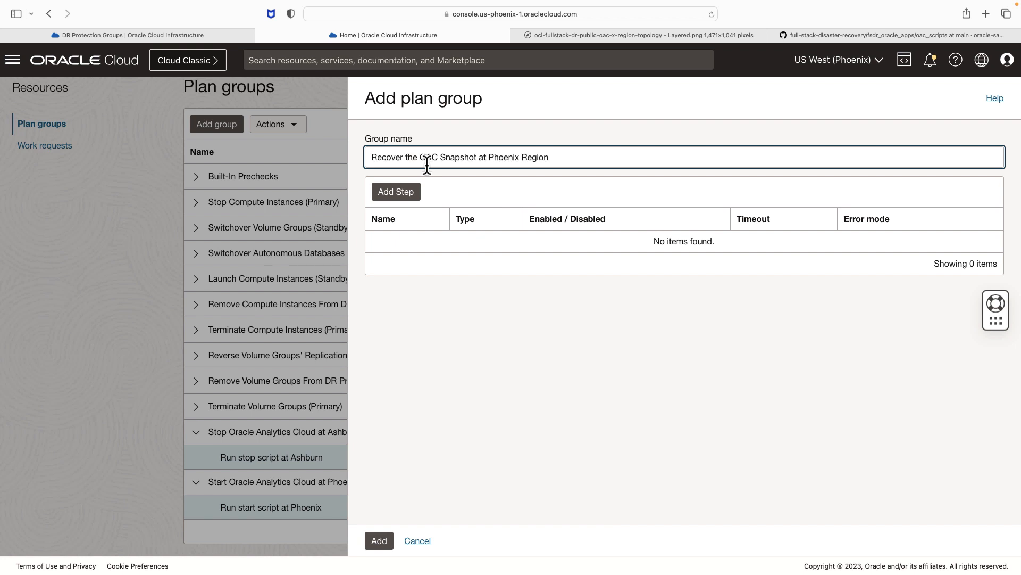
Begin a group step named "Run register snapshot script at Phoenix" with error mode Stop on error and region US East (Ashburn)
click(402, 193)
key(super+Tab)
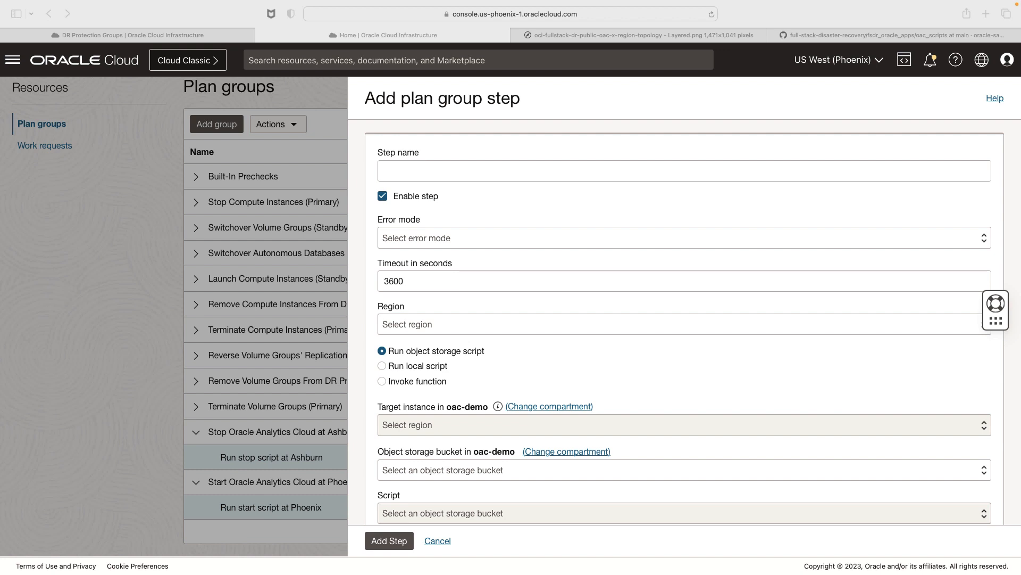
click(421, 179)
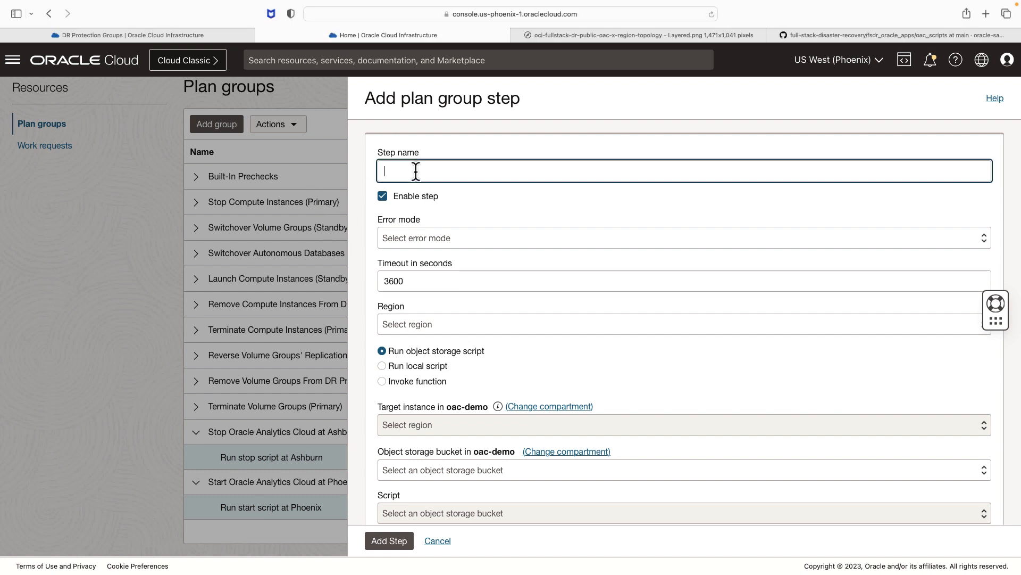
text(Run register snapshot script at Phoenix)
click(441, 240)
click(418, 246)
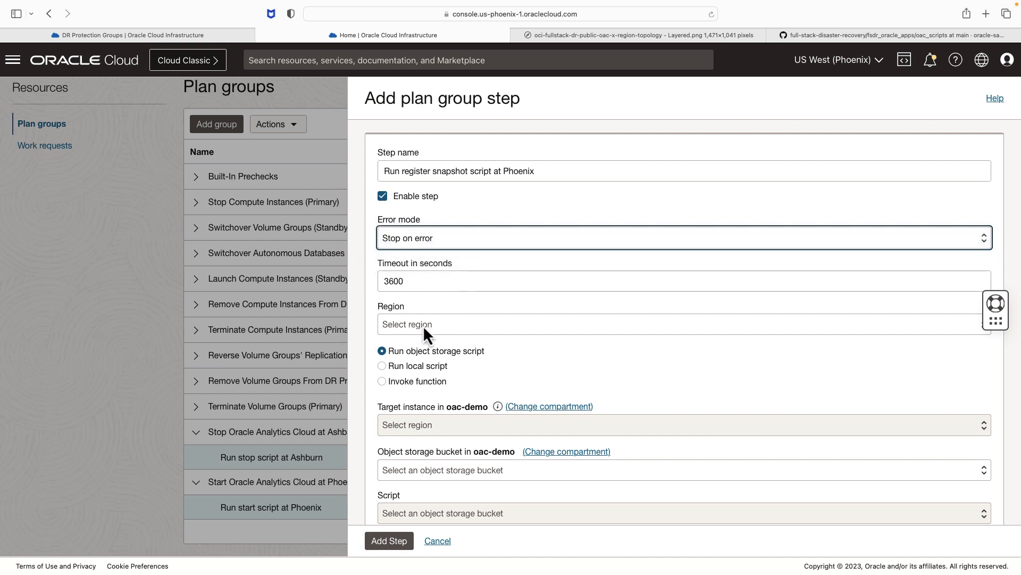
click(424, 324)
click(425, 334)
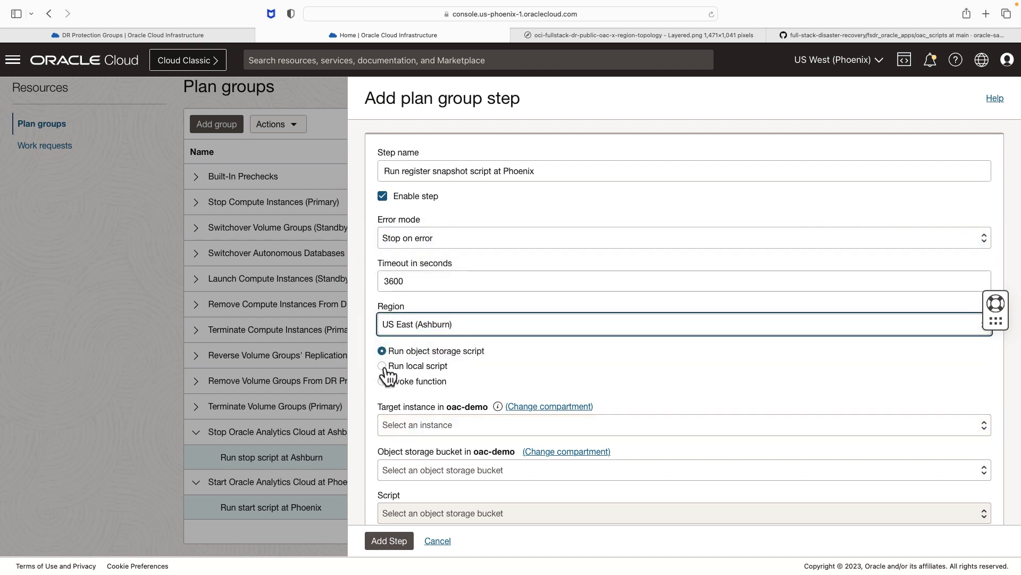
Have the step run local script "/home/opc/drscripts/oac-register-snapshot.sh PHX" on OAC_DR as user opc, and add the step and its group to the plan
click(384, 366)
click(455, 426)
click(446, 435)
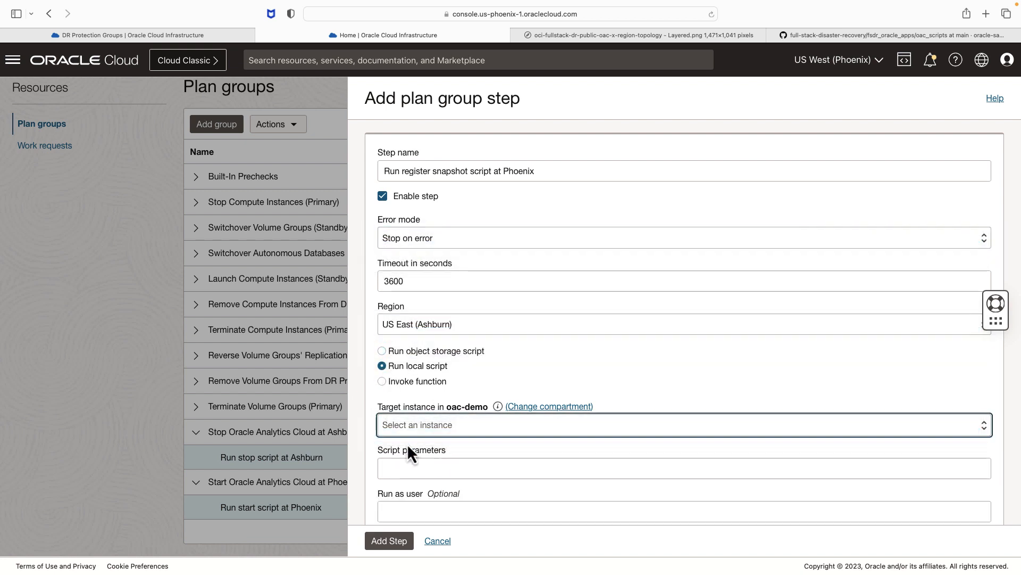
key(super+Tab)
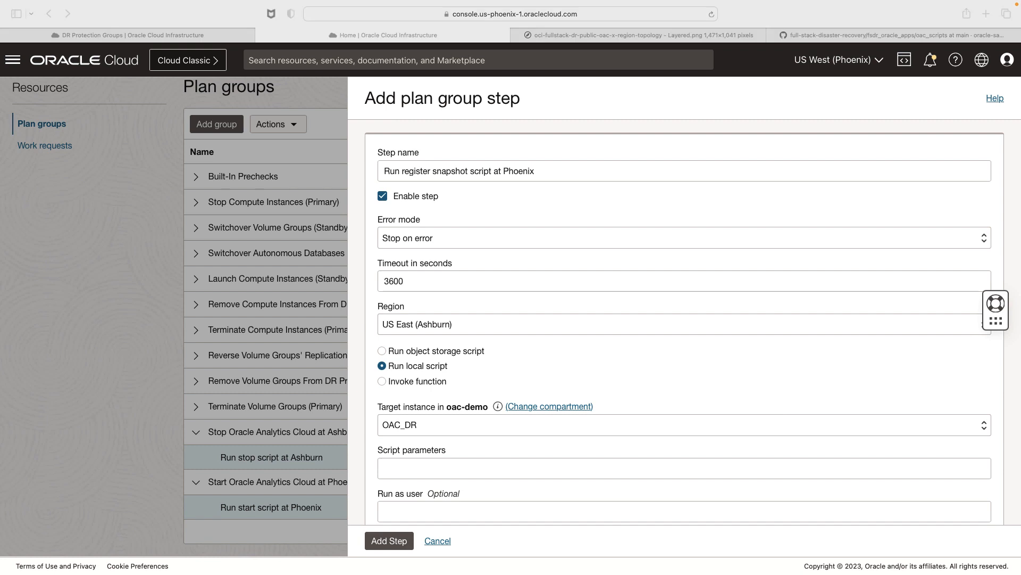
key(super+Tab)
click(449, 468)
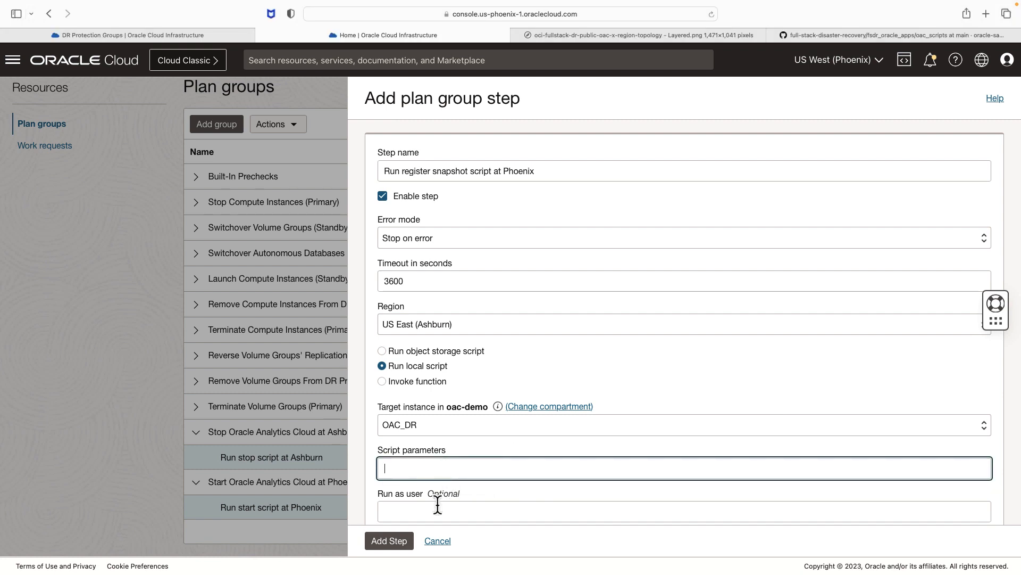
text(/home/opc/drscripts/oac-register-snapshot.sh PHX)
click(429, 510)
text(opc)
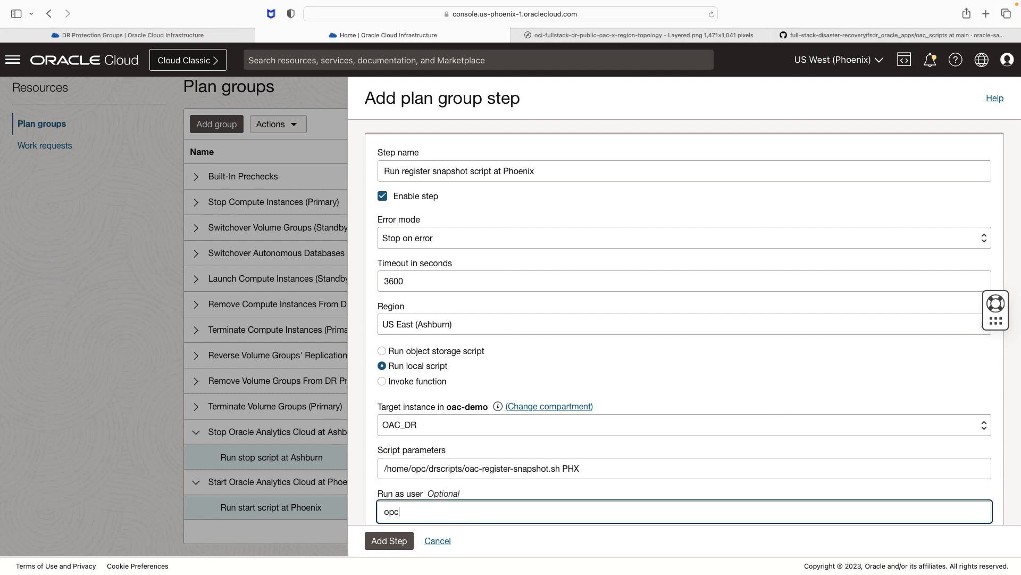
click(395, 541)
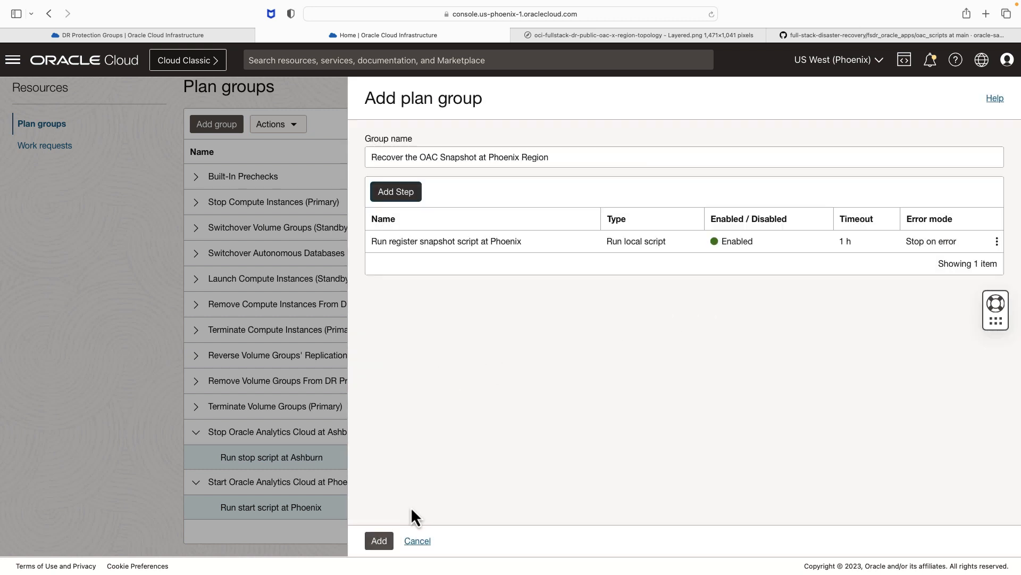
click(381, 541)
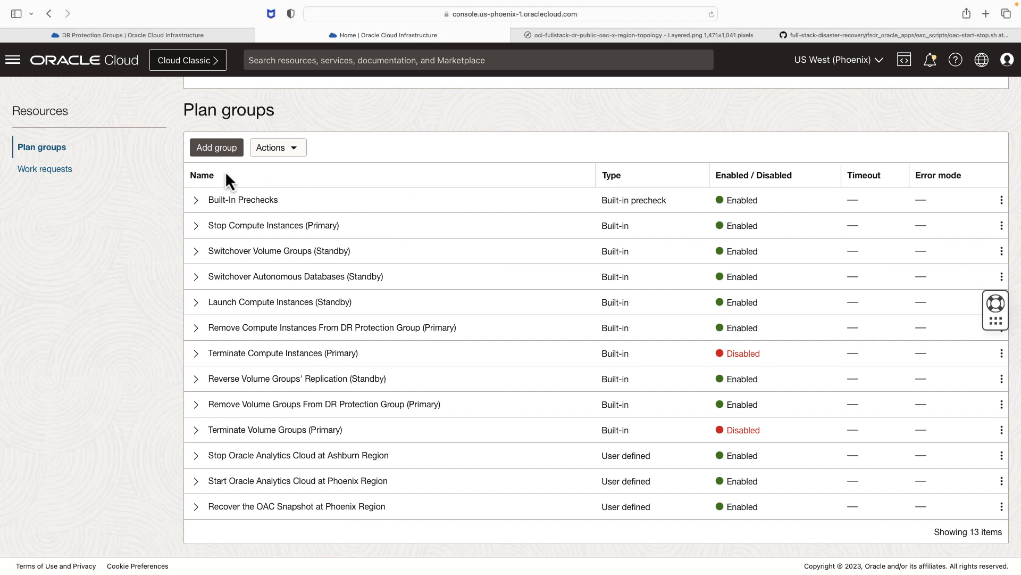
Start another plan group named "Change the Cron job from Ashburn to Phoenix Region"
click(210, 153)
click(400, 159)
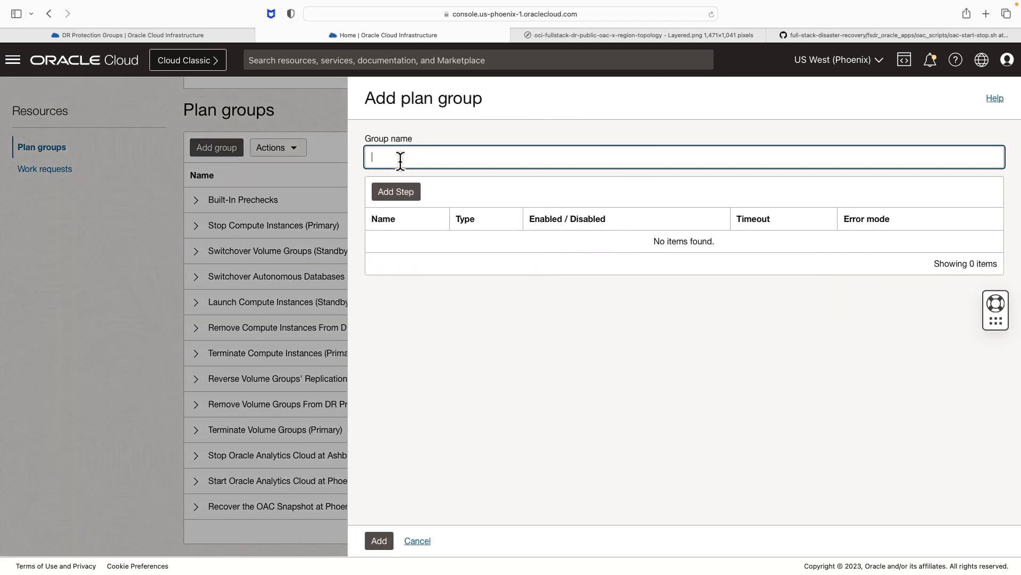
text(Change the Cron job from Ashburn to Phoenix Region)
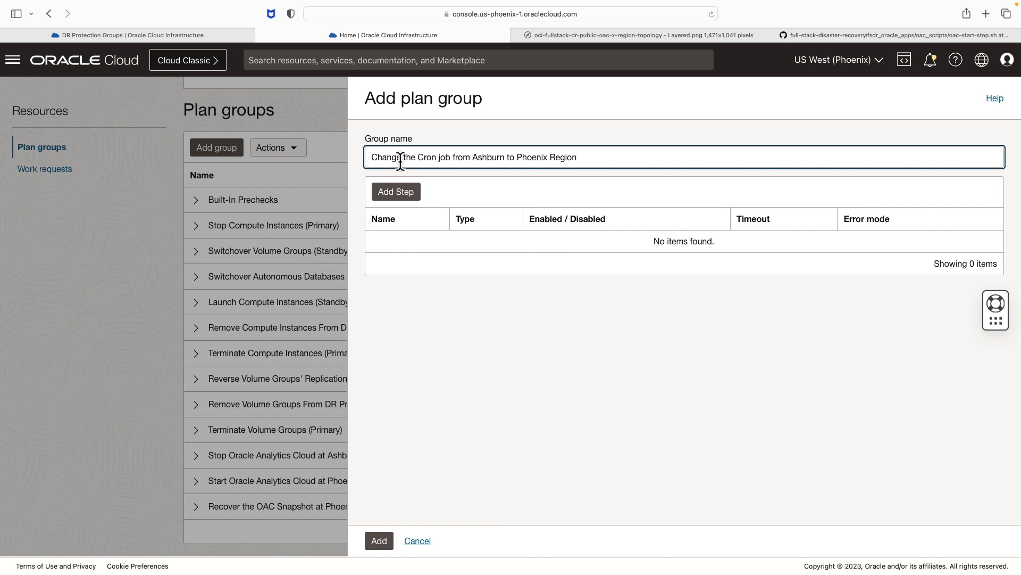
Begin a group step named "Run change cronjob script at Phoenix" with error mode Stop on error and region US East (Ashburn)
click(404, 196)
key(super+Tab)
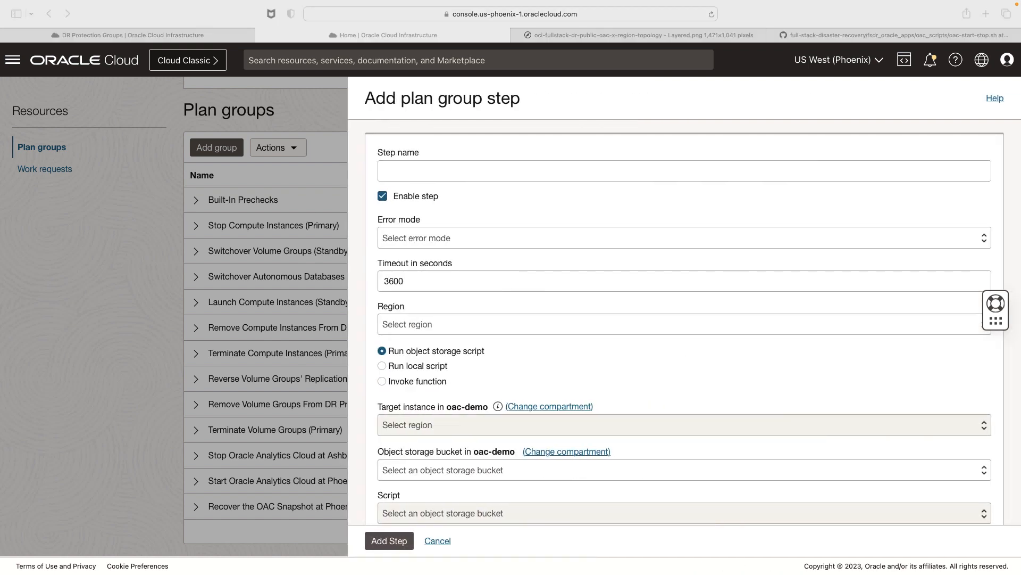
click(421, 173)
text(Run change cronjob script at Phoenix)
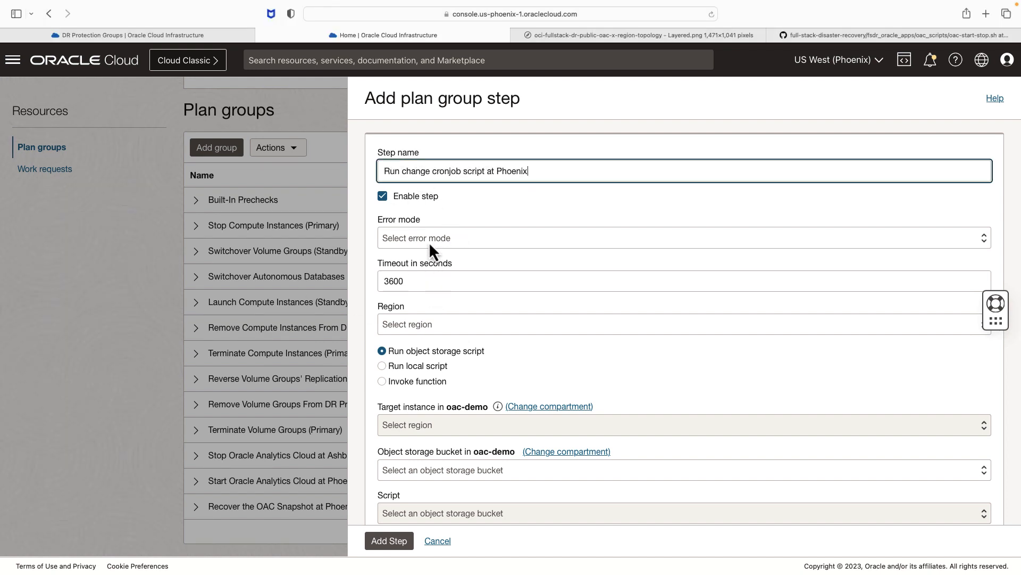
click(434, 238)
click(423, 254)
click(429, 325)
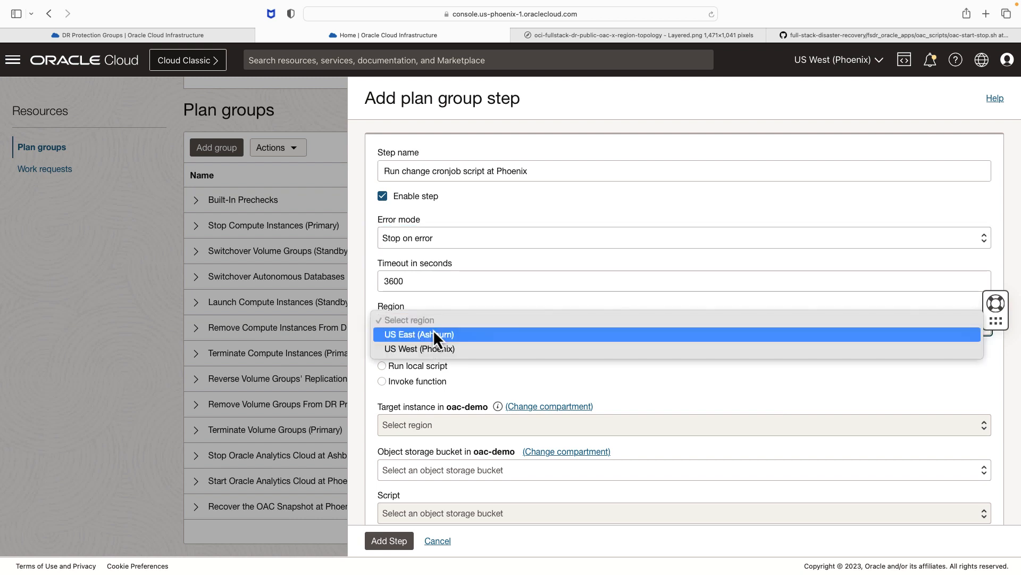
click(443, 335)
Have the step run local script "/home/opc/drscripts/oac-chg-cronjob.sh iad phx" on OAC_DR as user root, and add the step and its group to the plan
click(383, 366)
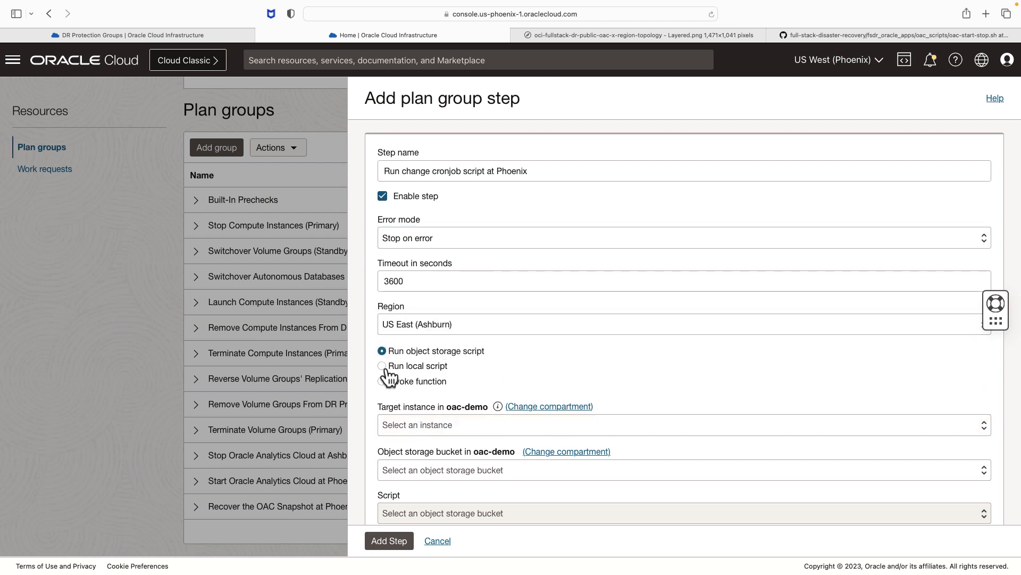
click(461, 425)
click(447, 432)
click(397, 467)
text(/home/opc/drscripts/oac-chg-cronjob.sh iad phx)
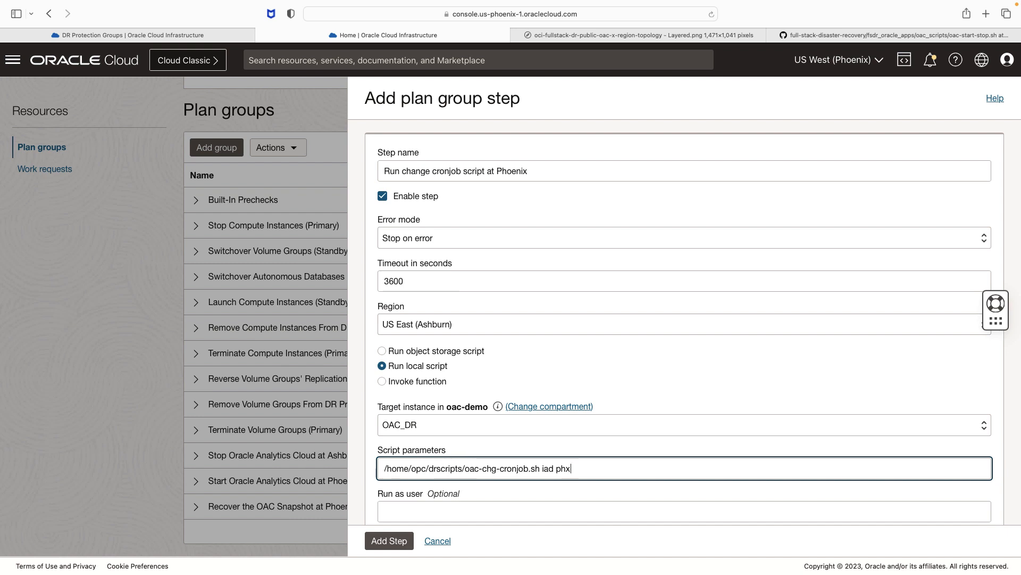
key(super+Tab)
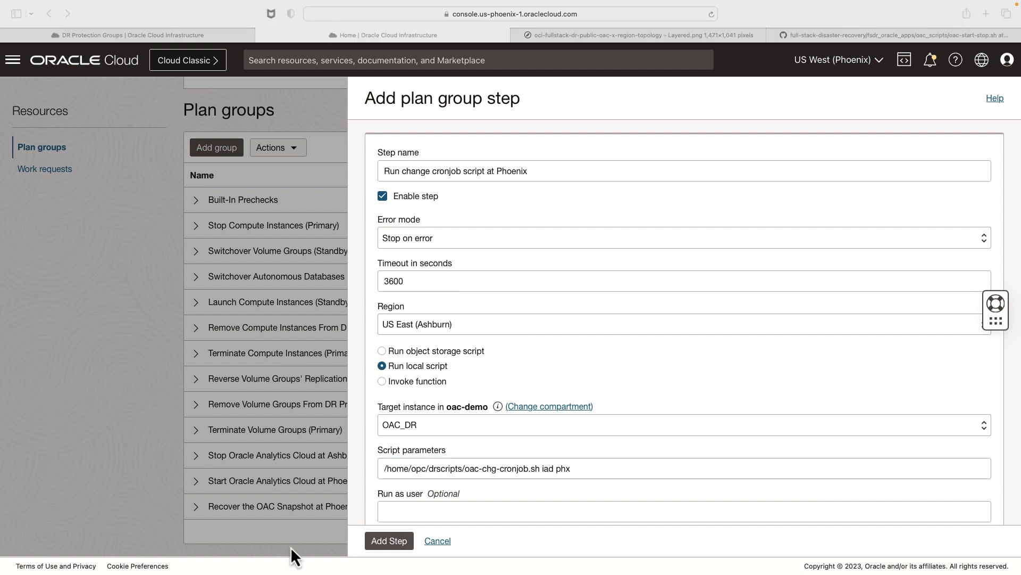
key(super+Tab)
click(422, 513)
text(root)
click(390, 546)
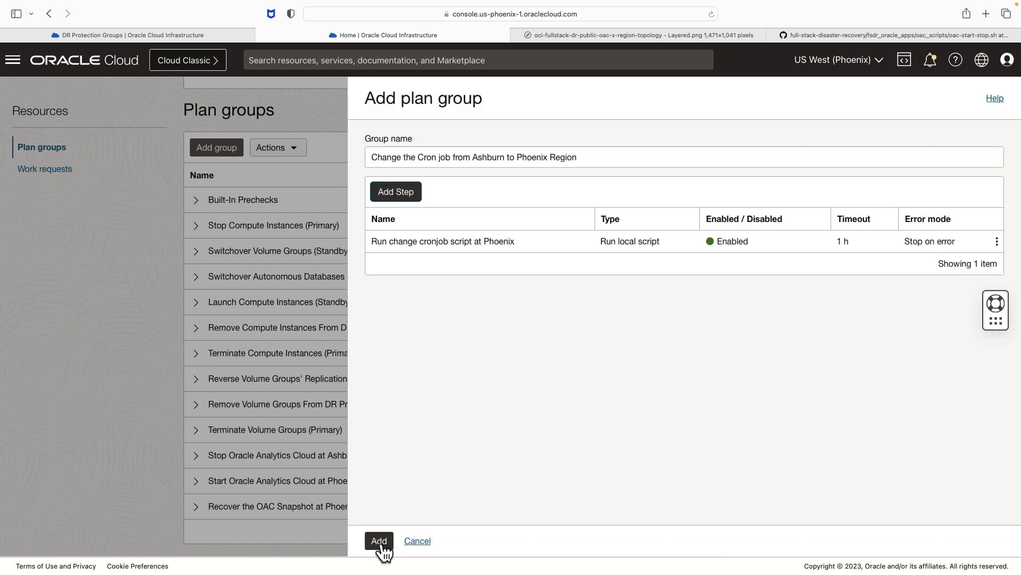
click(380, 541)
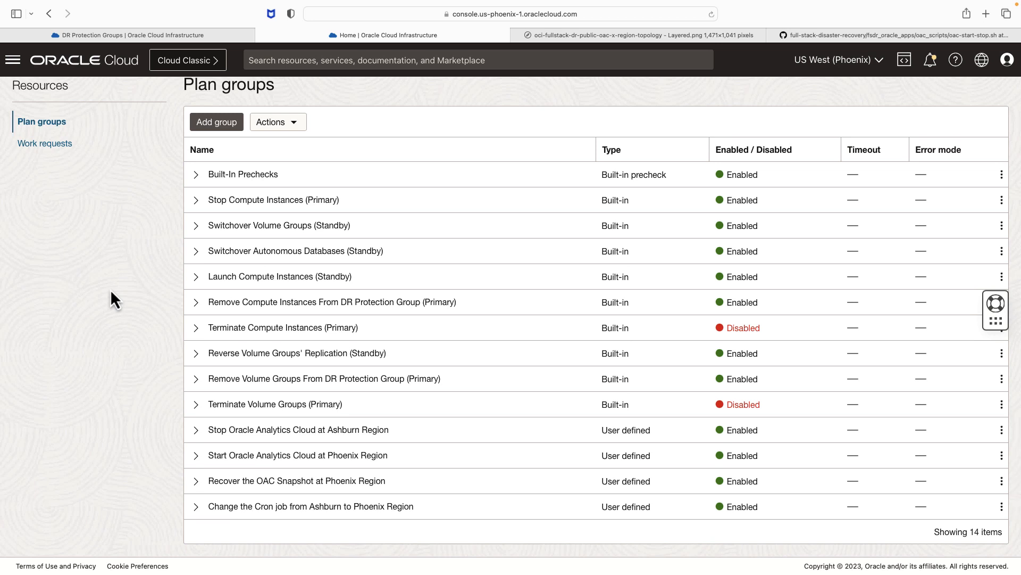
Reorder the plan groups so that Stop Oracle Analytics Cloud at Ashburn Region comes directly after Built-In Prechecks
click(280, 128)
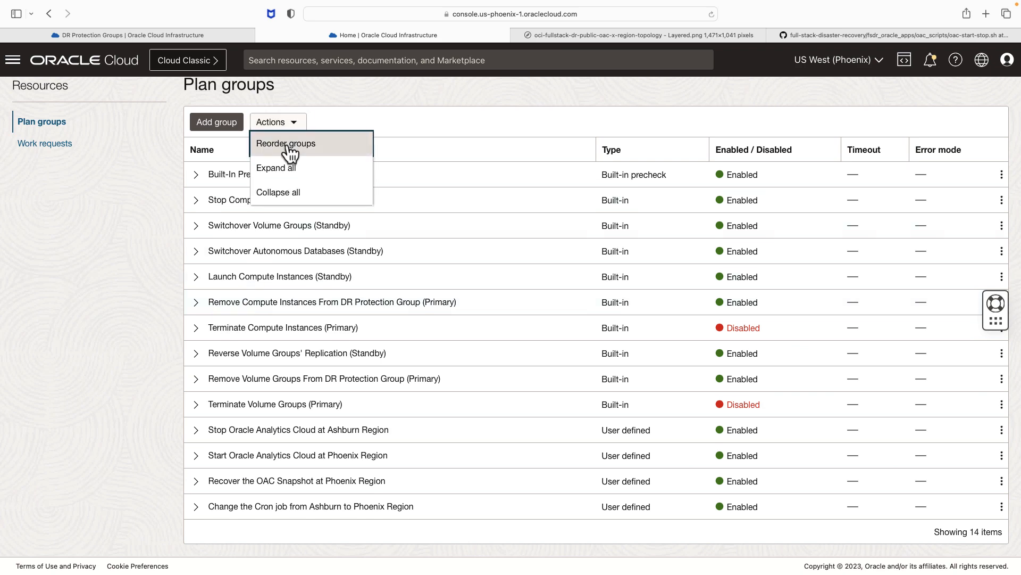
click(290, 152)
scroll(409, 352, down, 2)
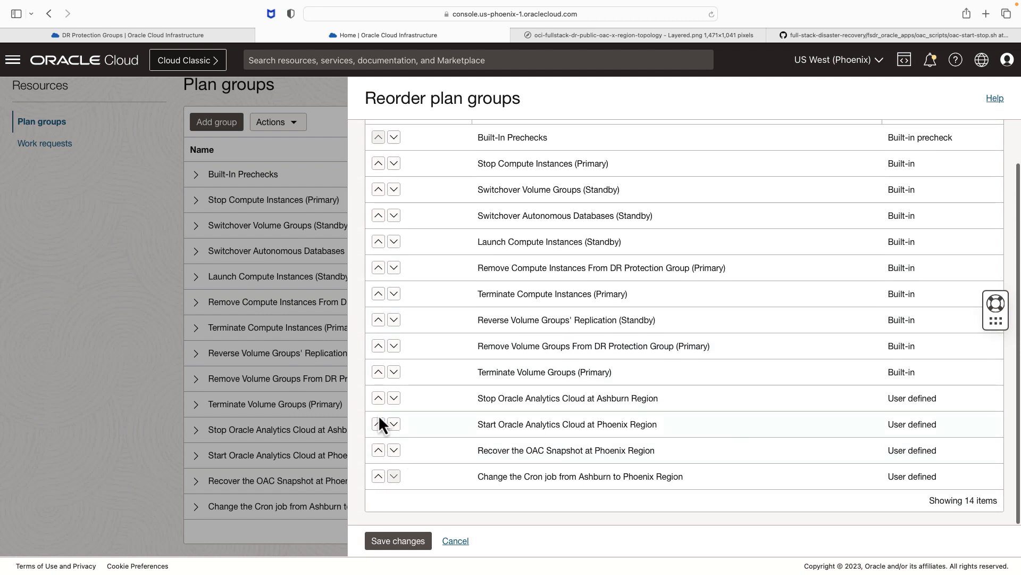
click(379, 399)
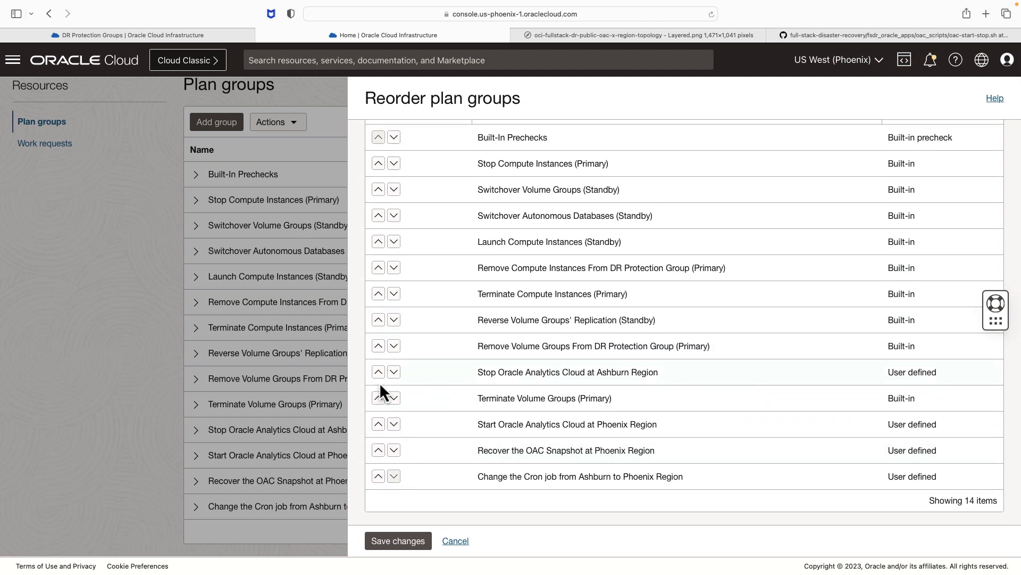
click(378, 349)
scroll(376, 355, up, 1)
click(377, 349)
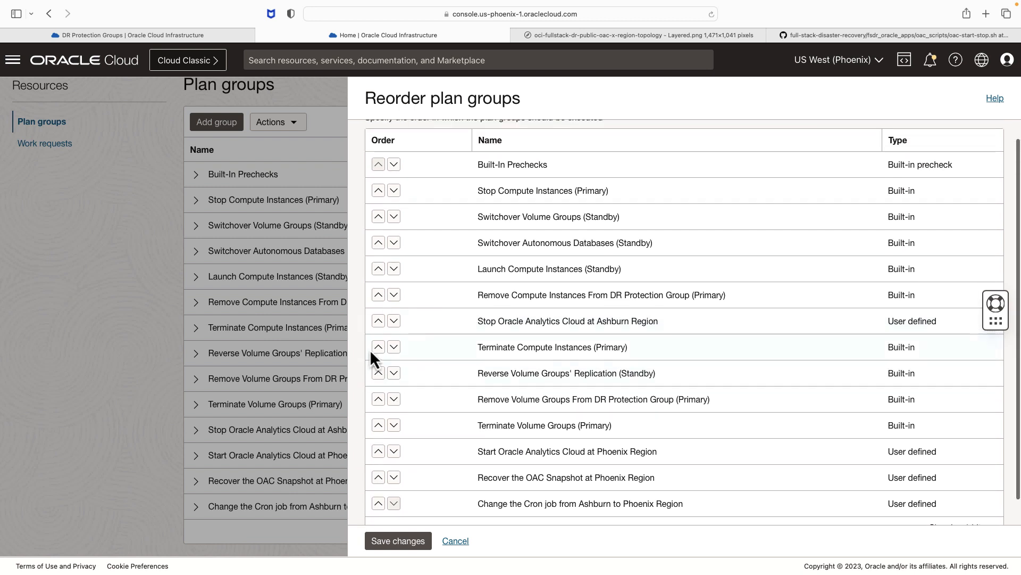
click(378, 321)
click(378, 295)
click(378, 268)
click(378, 242)
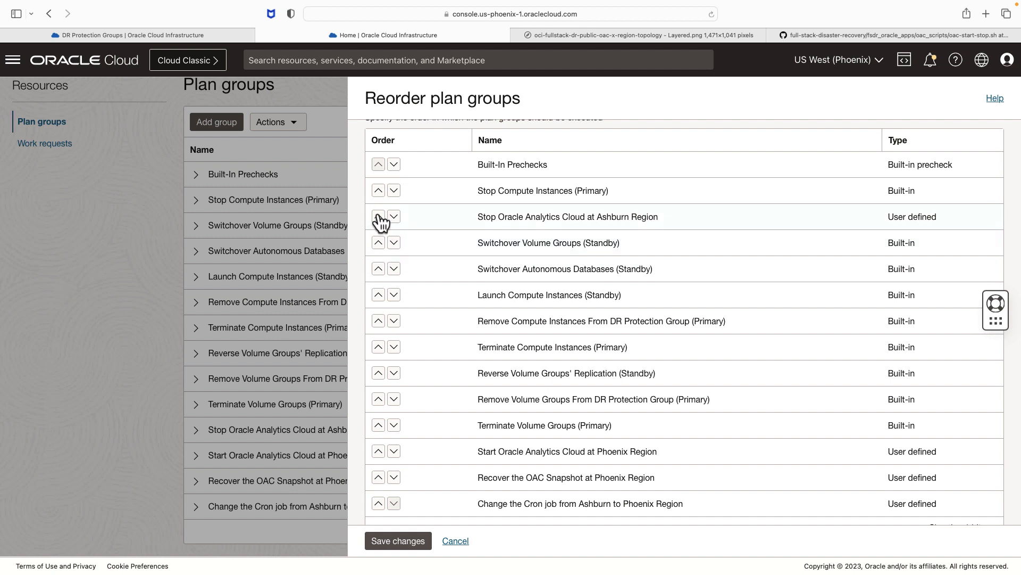
click(379, 217)
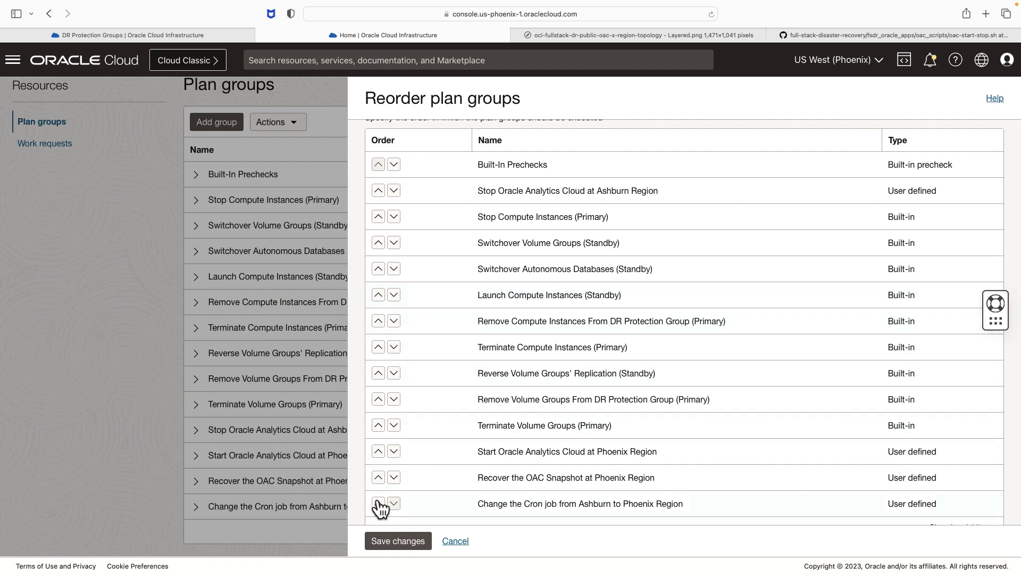
Move the Start Oracle Analytics Cloud at Phoenix Region group up to directly after Launch Compute Instances (Standby)
click(378, 451)
click(378, 425)
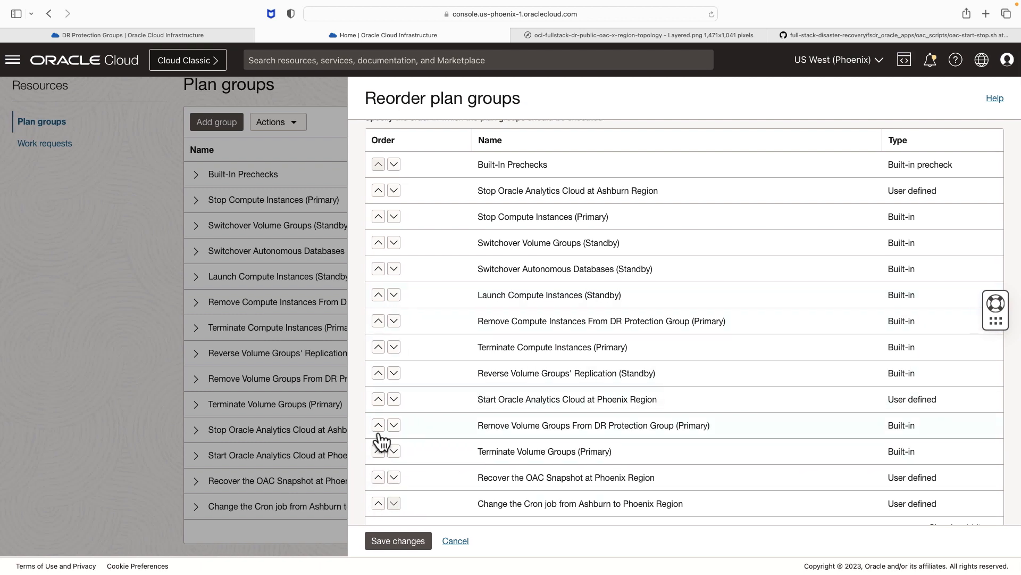
click(378, 399)
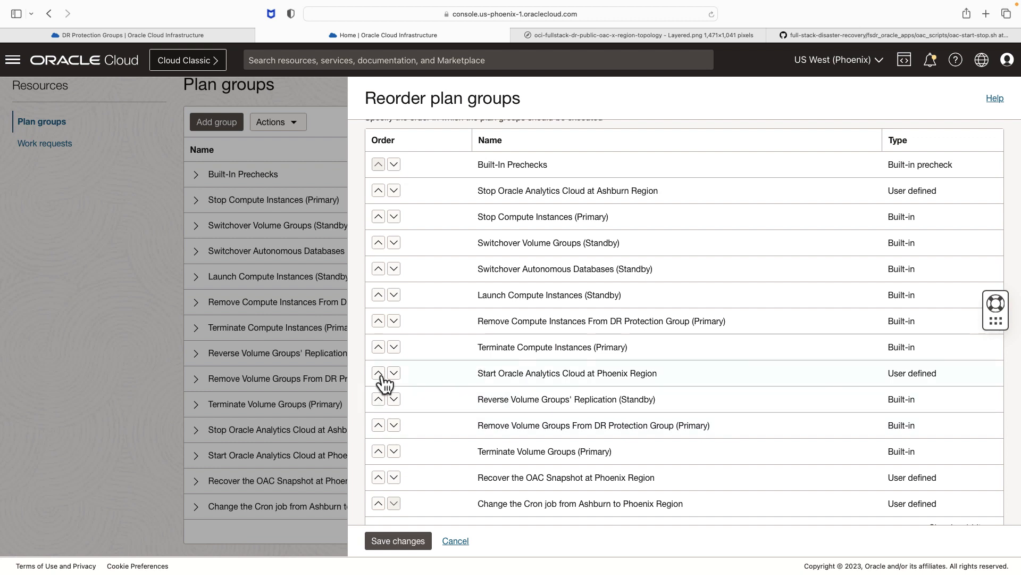
click(378, 373)
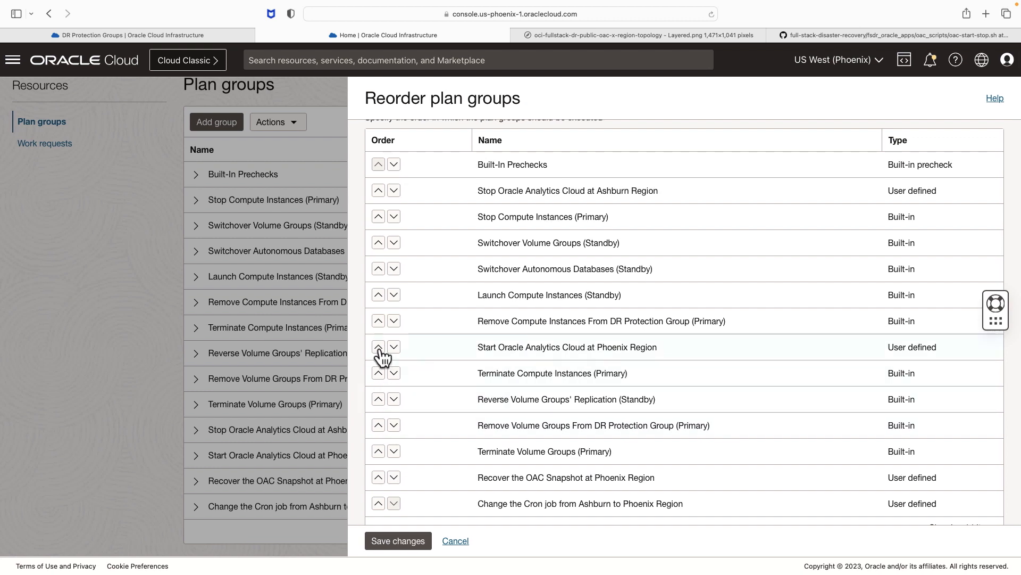
click(378, 347)
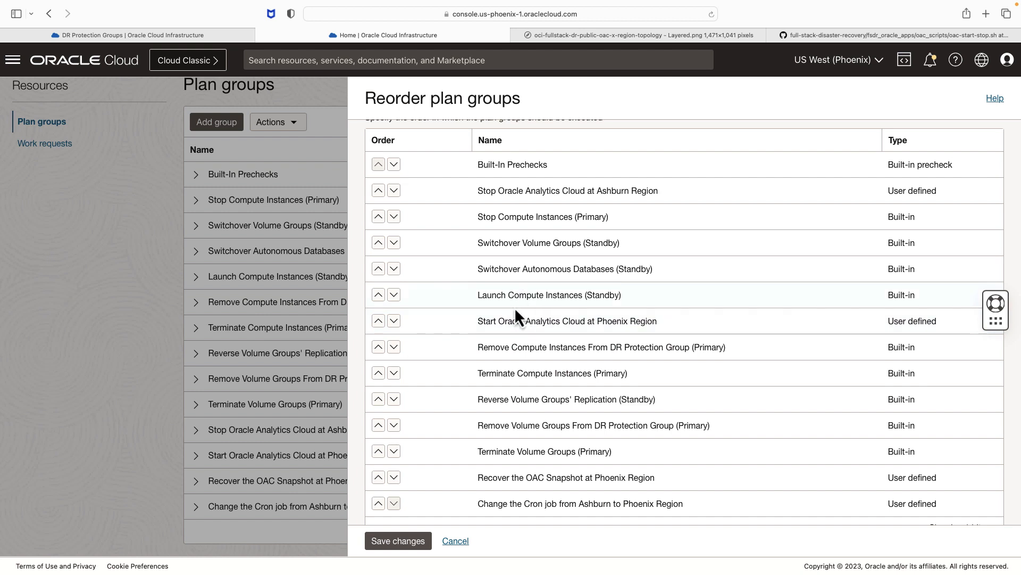
Move the Recover the OAC Snapshot at Phoenix Region group up to directly after Start Oracle Analytics Cloud at Phoenix Region
click(378, 477)
click(378, 452)
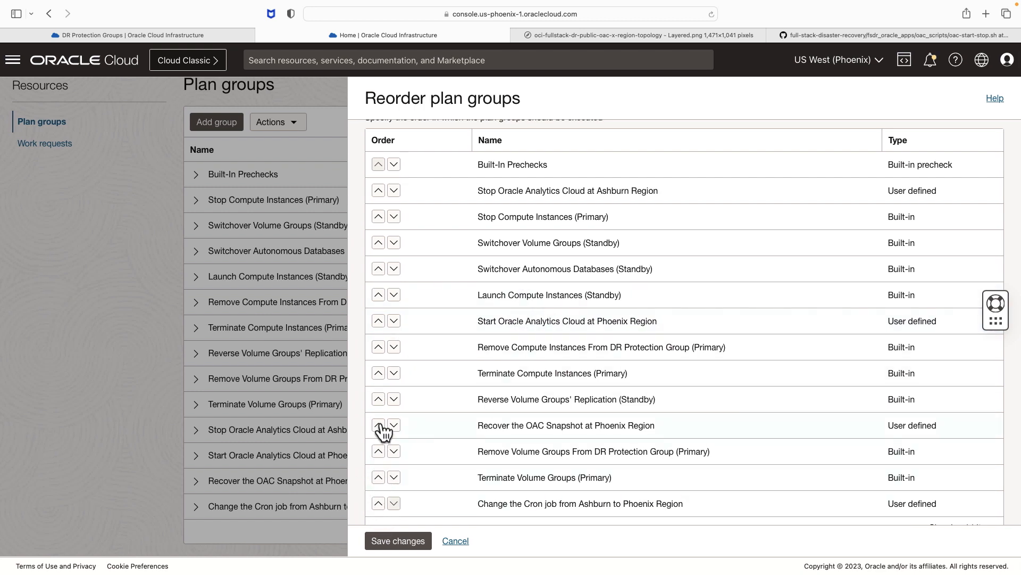
click(378, 425)
click(379, 399)
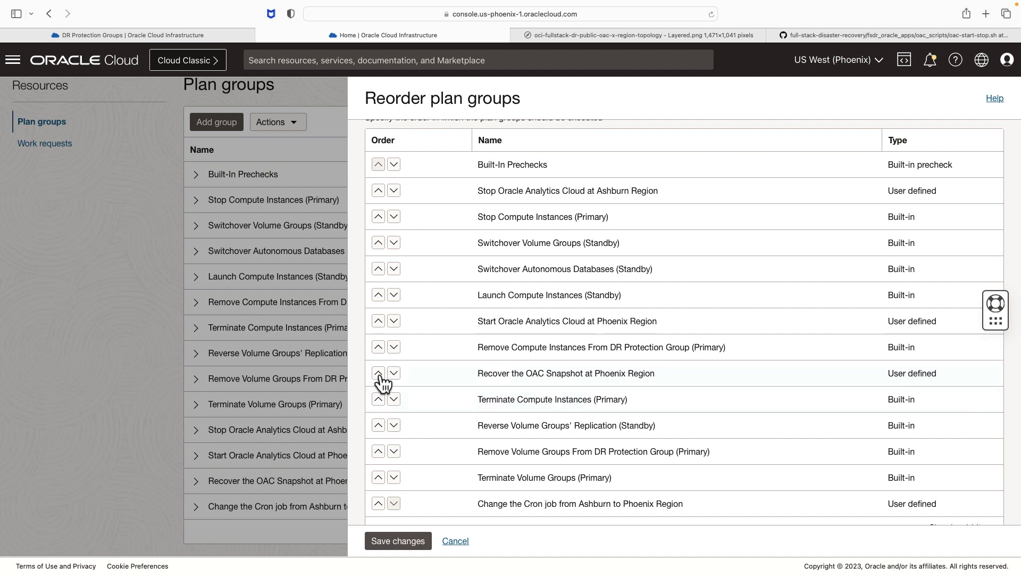
click(378, 373)
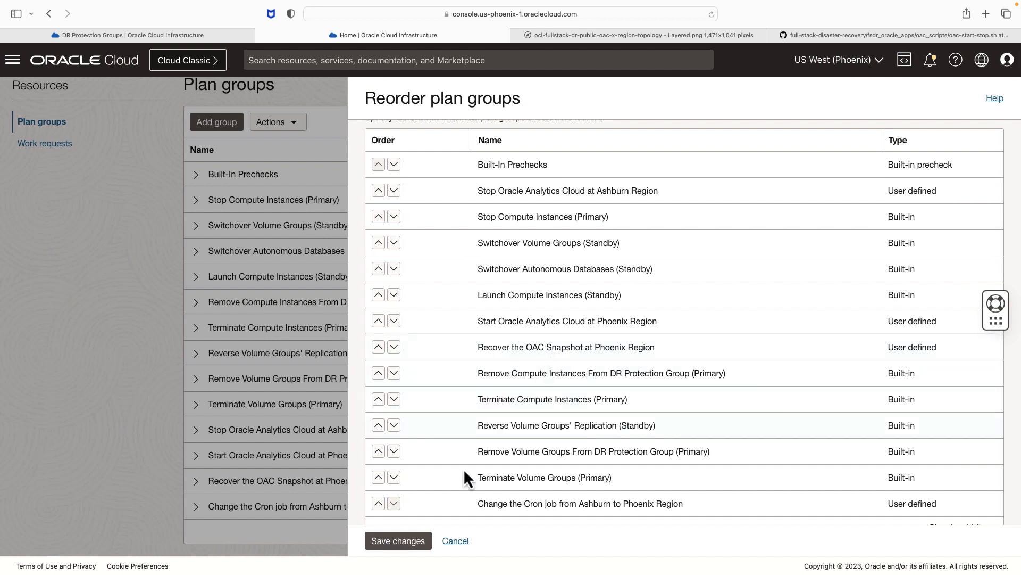
Move the Change the Cron job from Ashburn to Phoenix Region group up to directly after Recover the OAC Snapshot at Phoenix Region and save the order
click(378, 503)
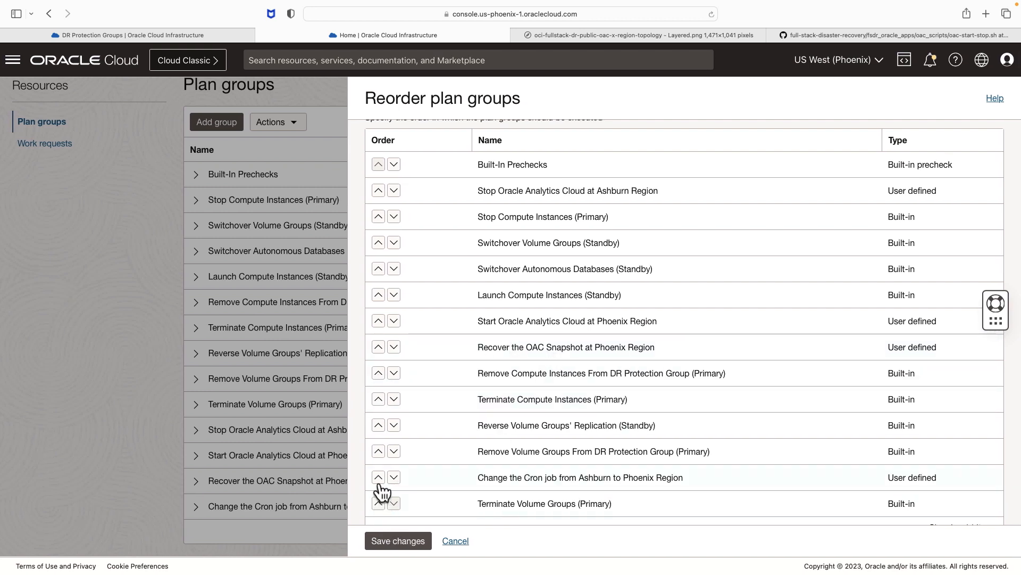
click(378, 478)
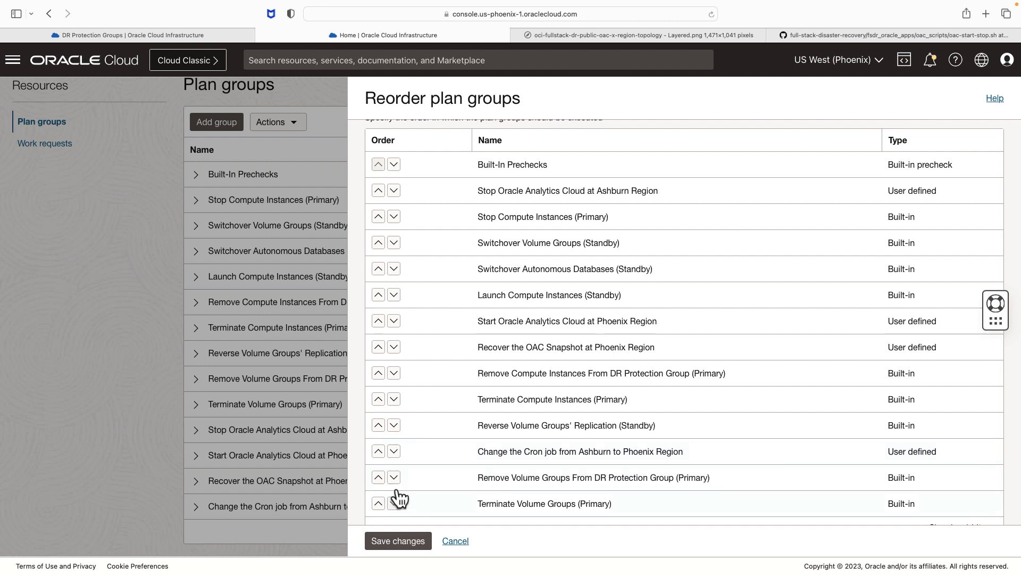
click(378, 452)
click(379, 426)
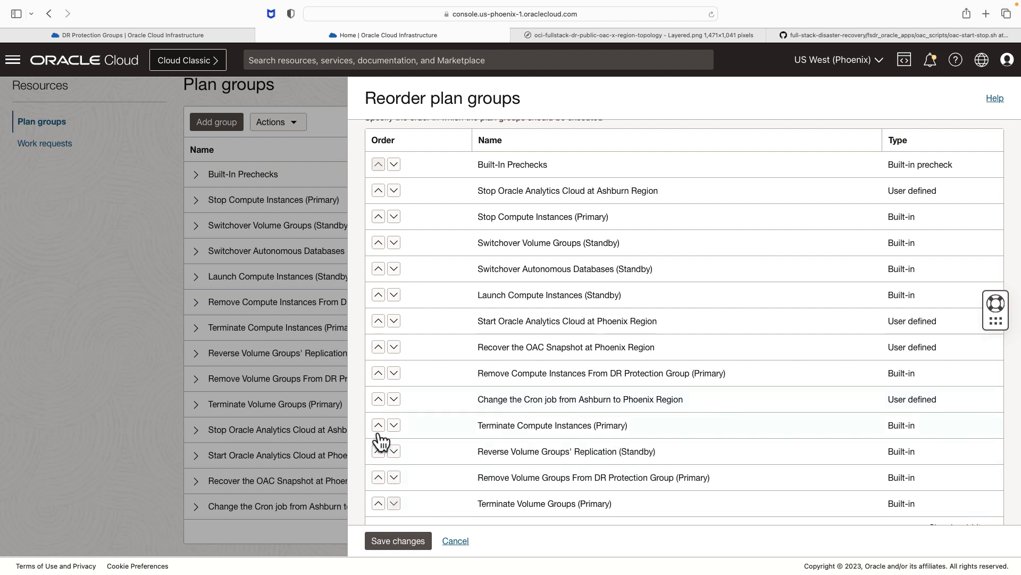
click(378, 399)
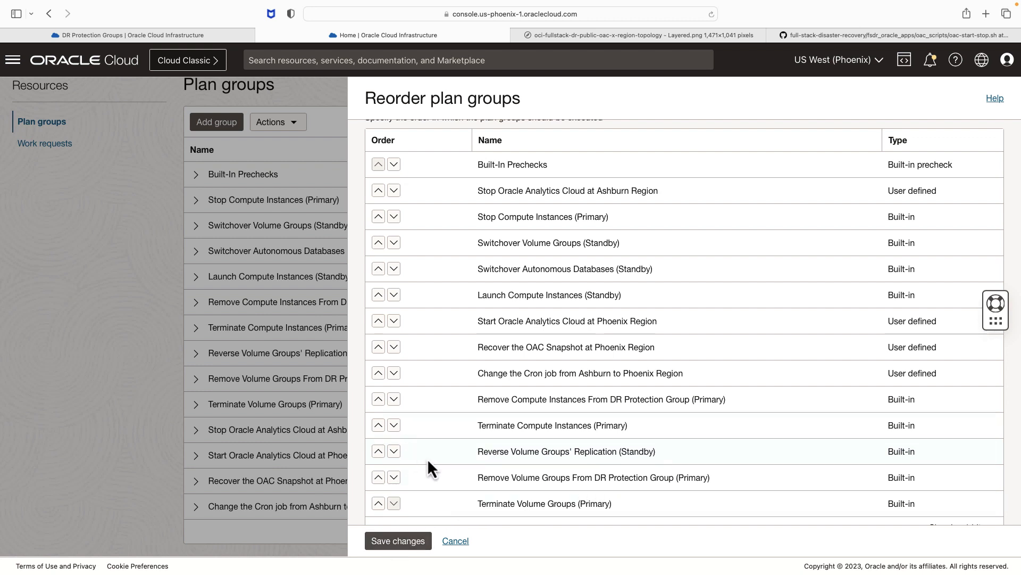
click(403, 543)
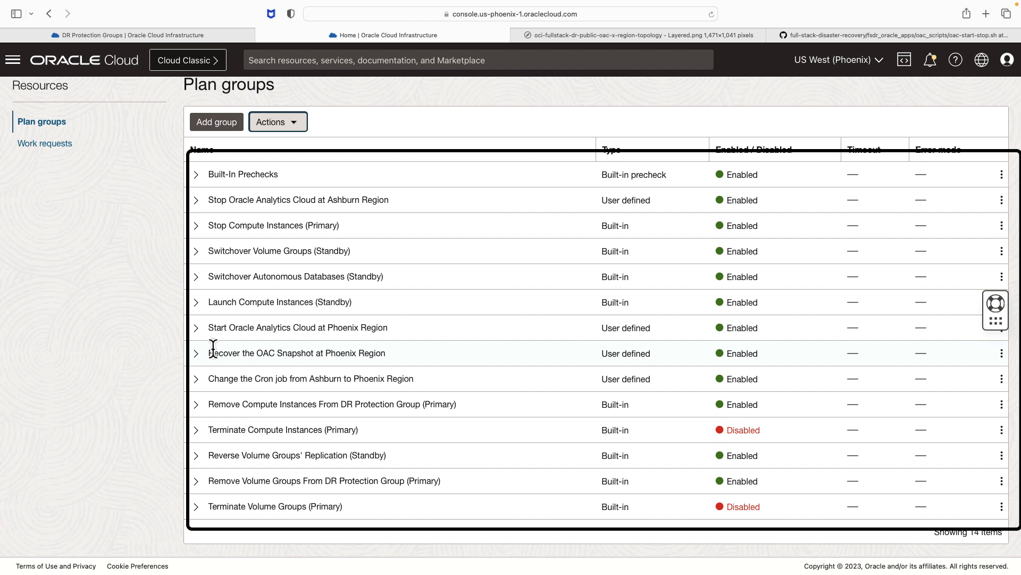
Run prechecks for the oac-switchover-ashburn-to-phoenix plan with the execution name prechecks-oac-switchover-ashburn-phoenix
scroll(359, 337, up, 5)
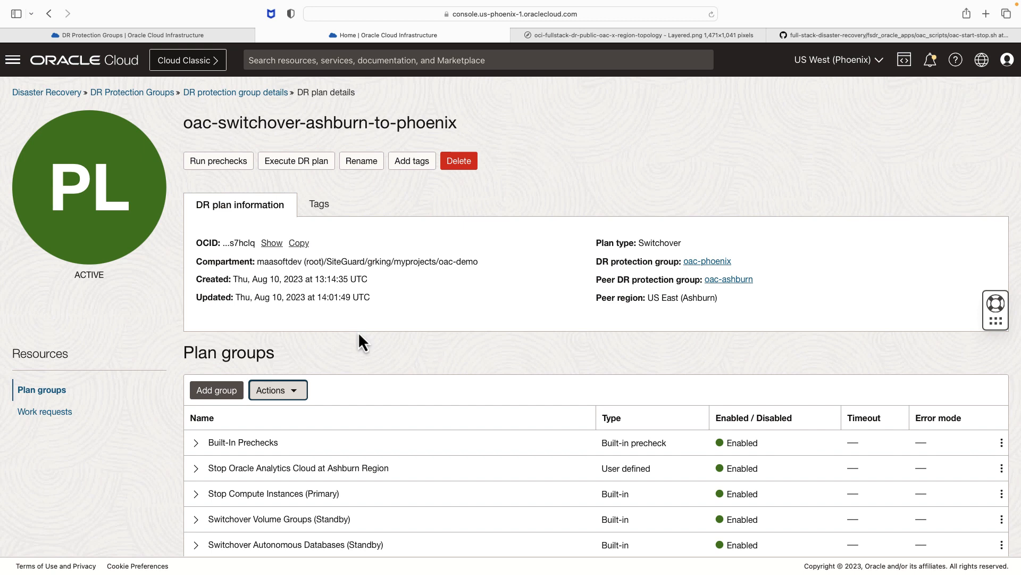
click(233, 166)
click(303, 232)
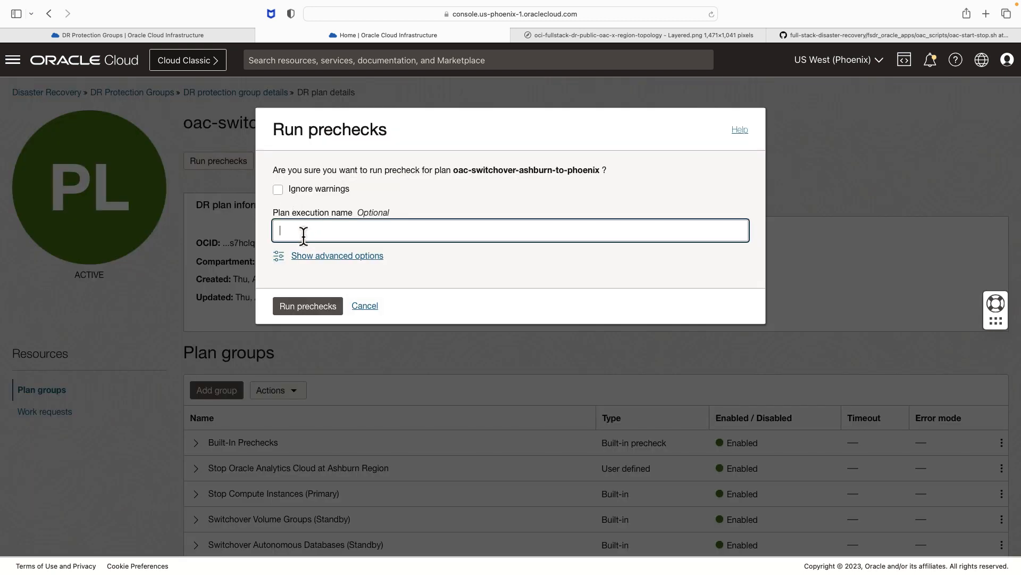
text(prechecks-oac-switchover-ashburn-phoenix)
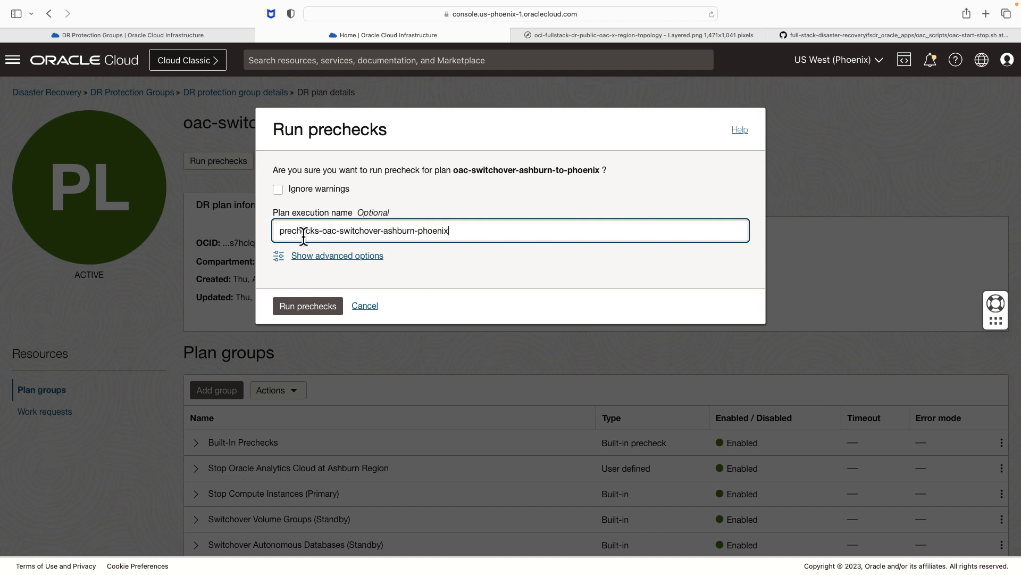
click(317, 313)
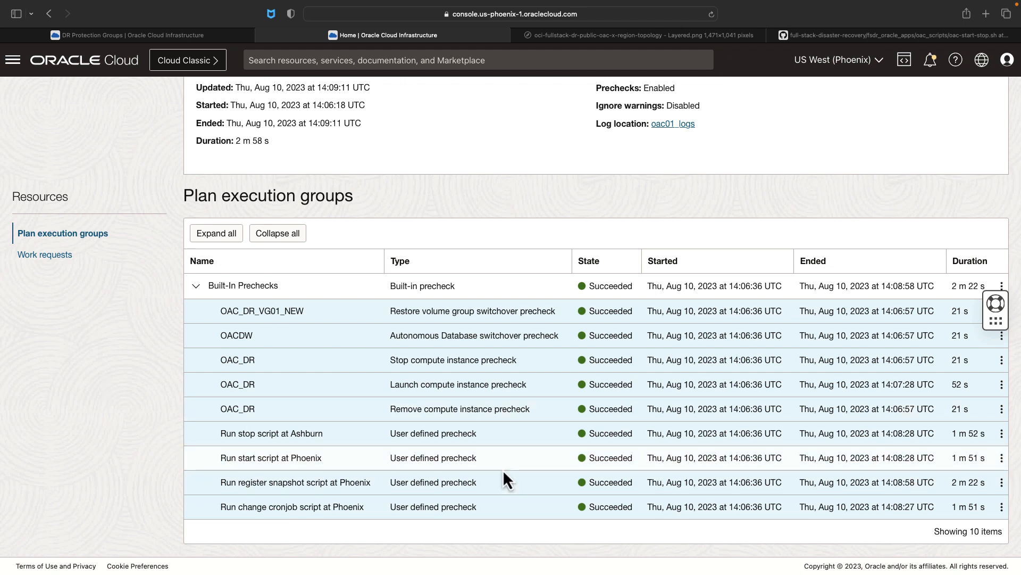
Execute the oac-switchover-ashburn-to-phoenix plan from the oac-phoenix protection group as oac-switchover-ashburn-phoenix, with prechecks disabled
scroll(262, 238, up, 4)
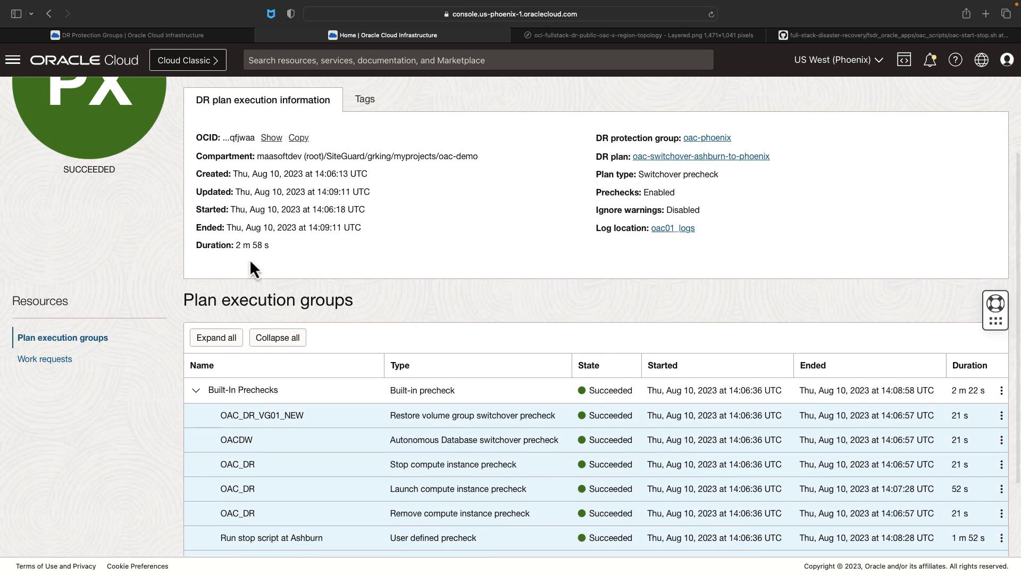
scroll(250, 260, up, 4)
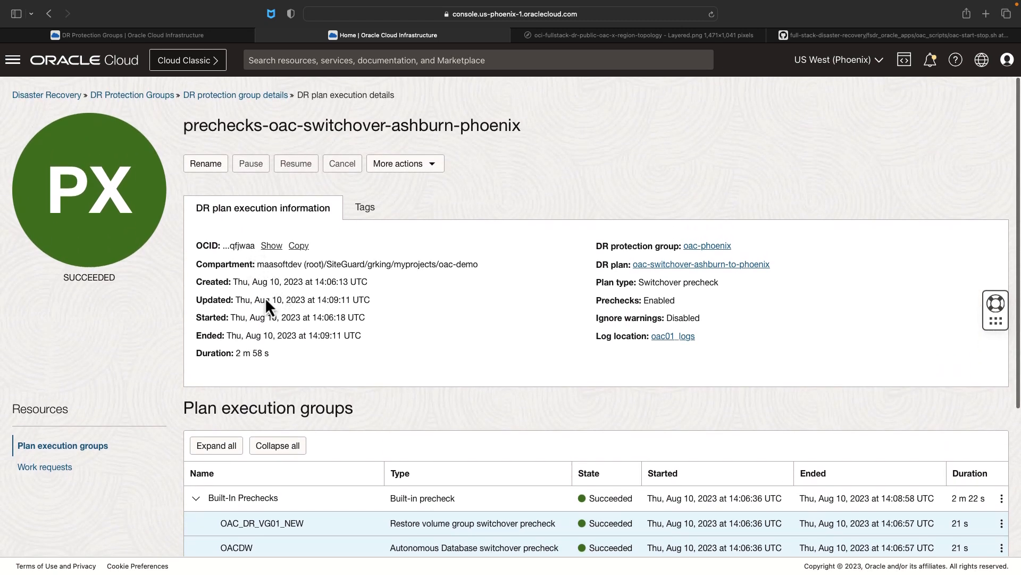
click(231, 96)
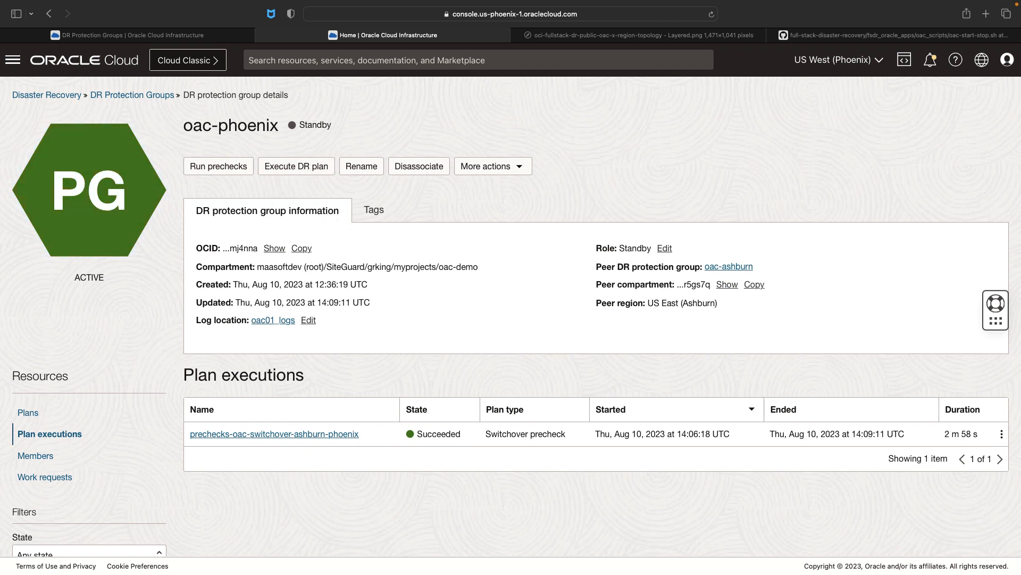
click(284, 170)
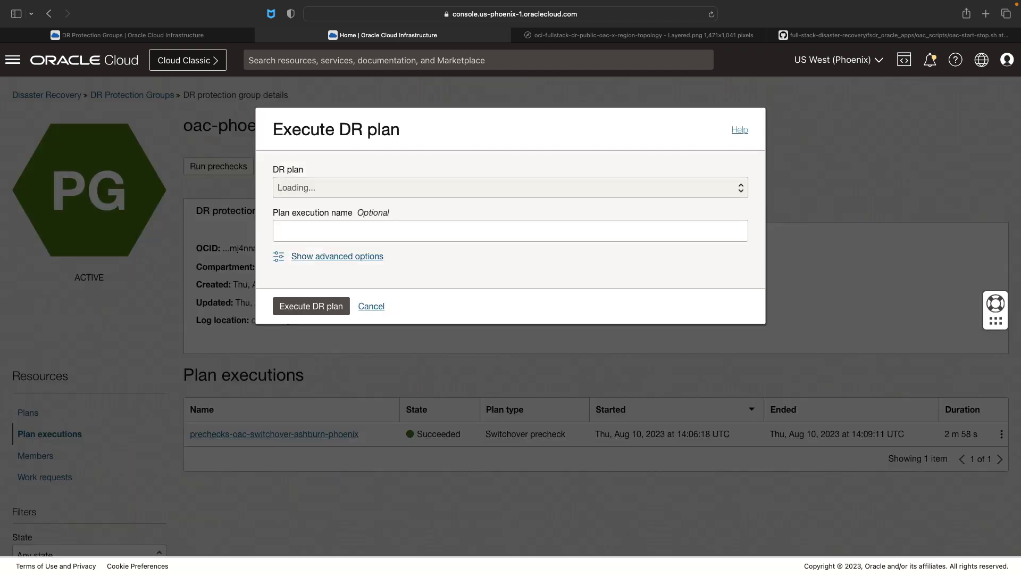
click(319, 277)
text(oac-switchover-ashburn-phoenix)
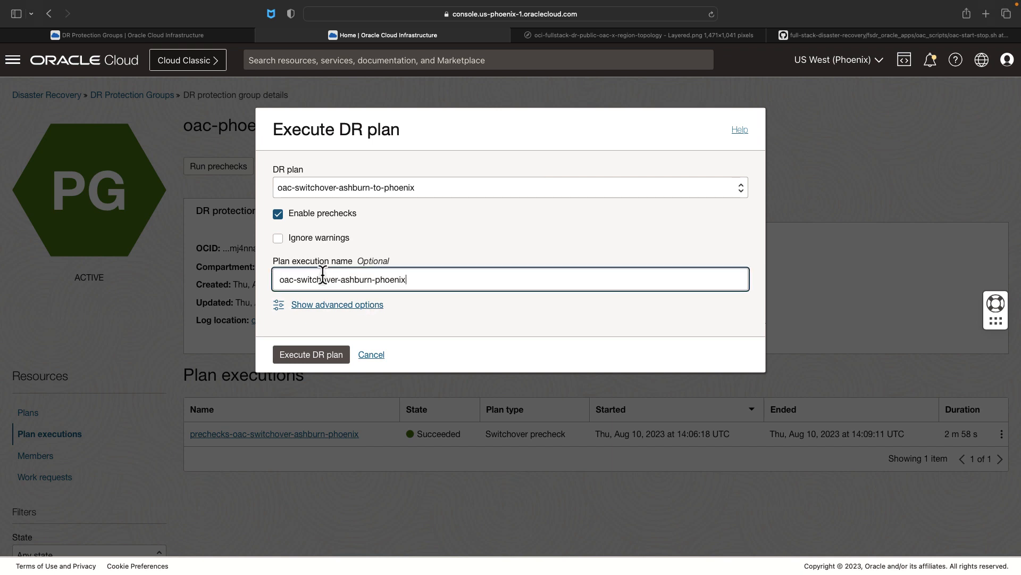
click(278, 214)
click(321, 358)
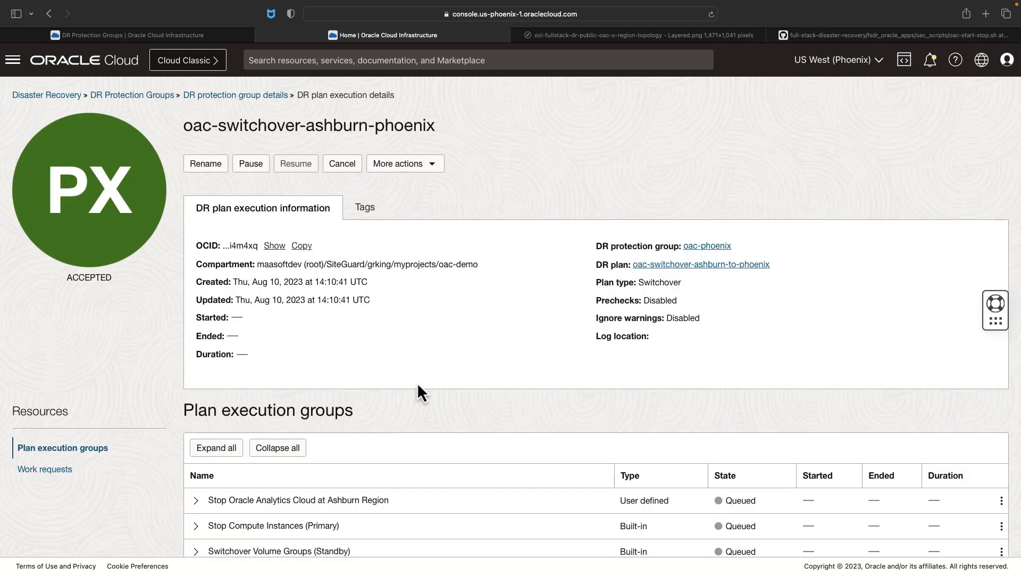
Review the state of each plan execution group and the total duration of the oac-switchover-ashburn-phoenix execution
scroll(417, 382, down, 4)
scroll(353, 375, down, 3)
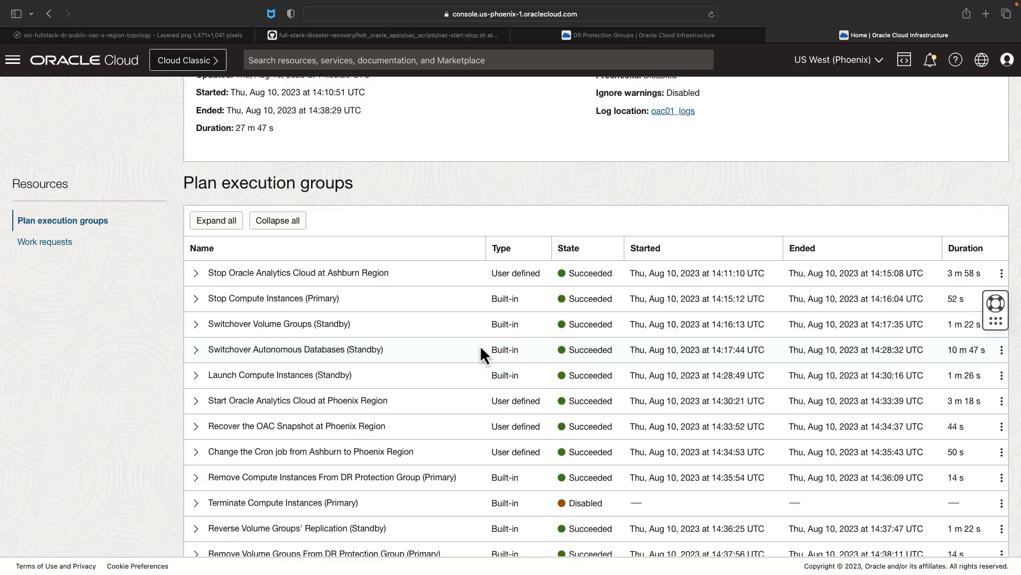
scroll(490, 344, down, 2)
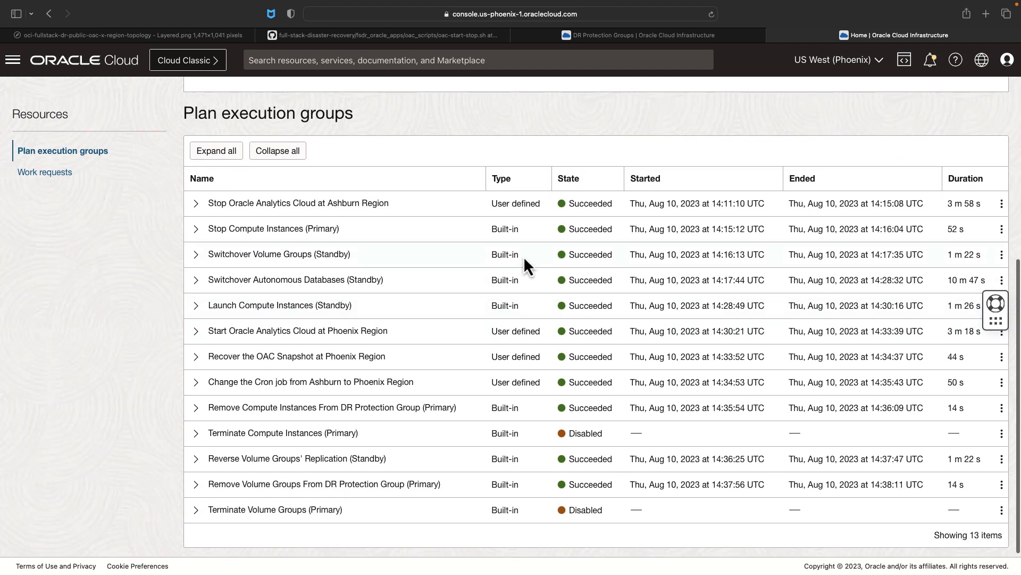
scroll(255, 221, up, 3)
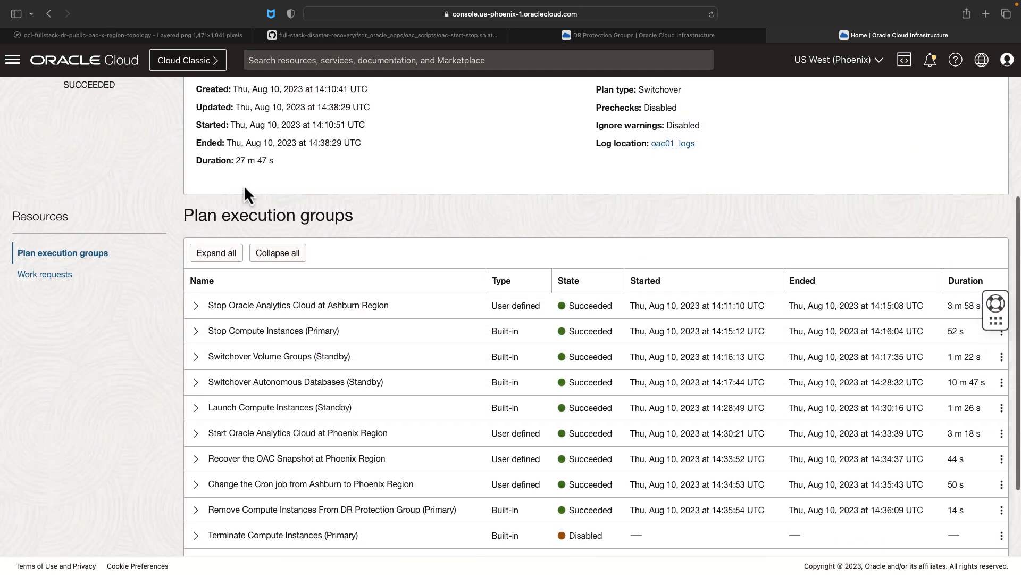
drag(198, 160, 274, 162)
scroll(426, 246, up, 4)
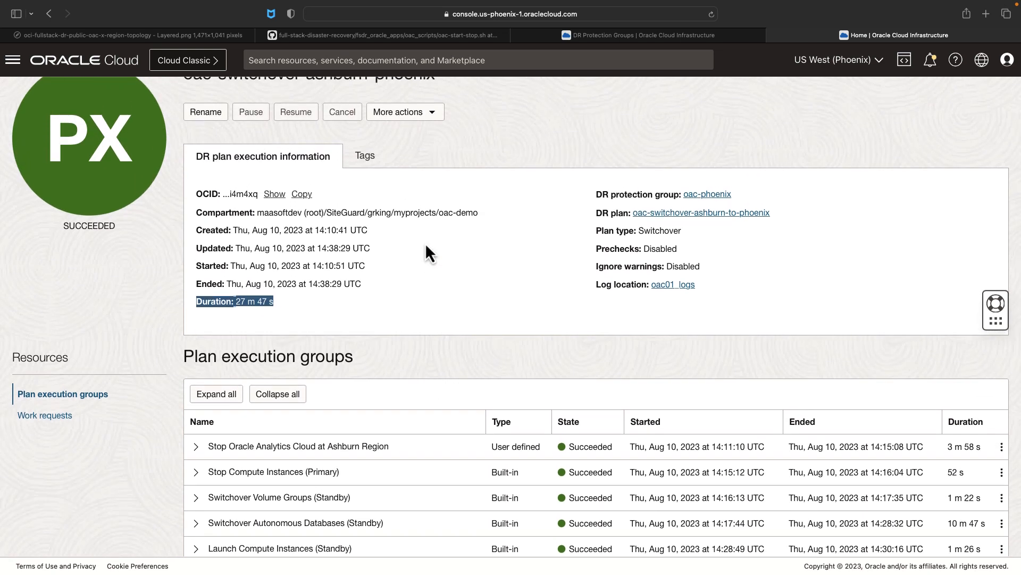
scroll(426, 250, up, 2)
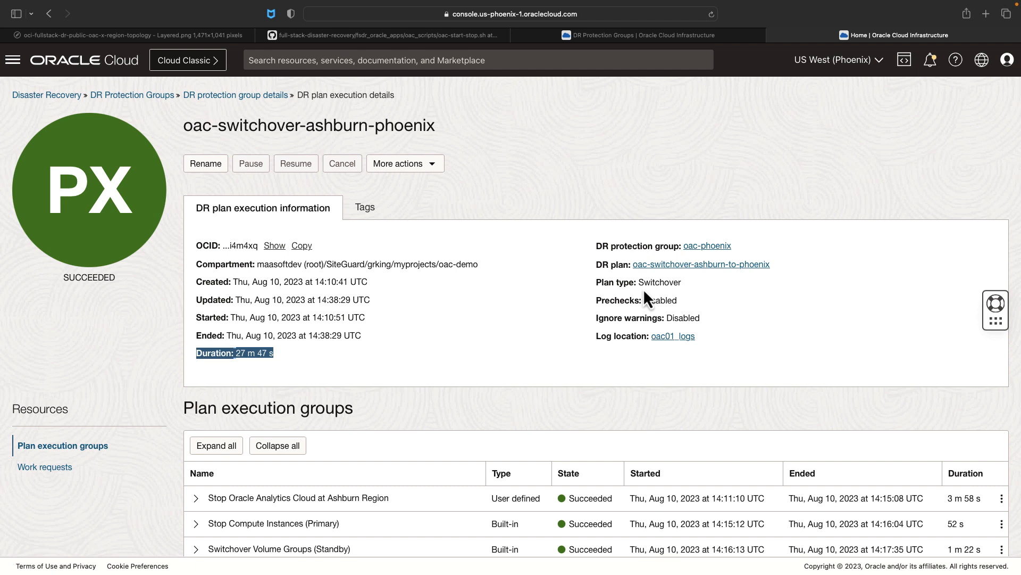
Check the roles of the oac-phoenix and oac-ashburn protection groups and reopen the oac-switchover-ashburn-phoenix execution details
click(242, 95)
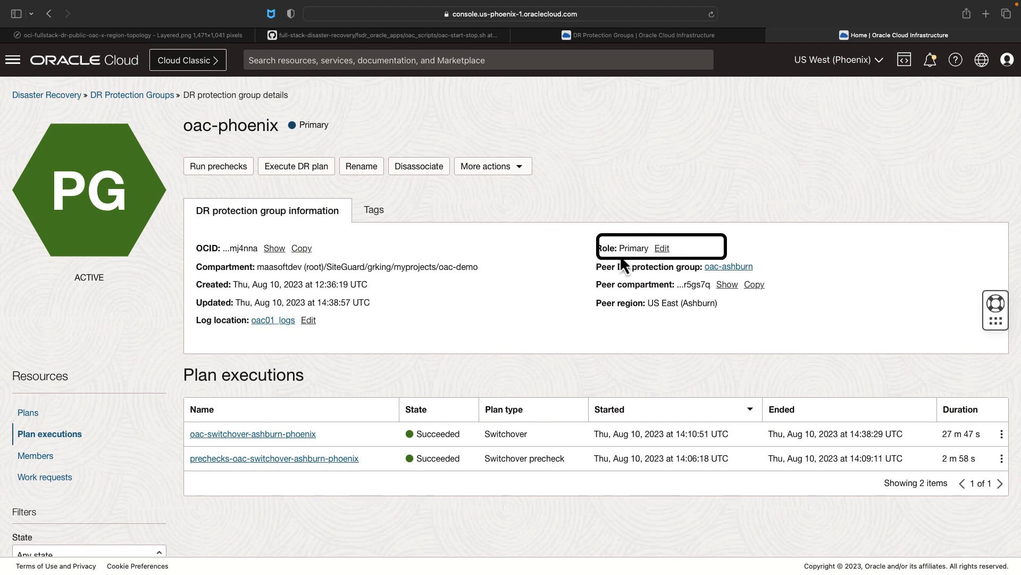
click(629, 37)
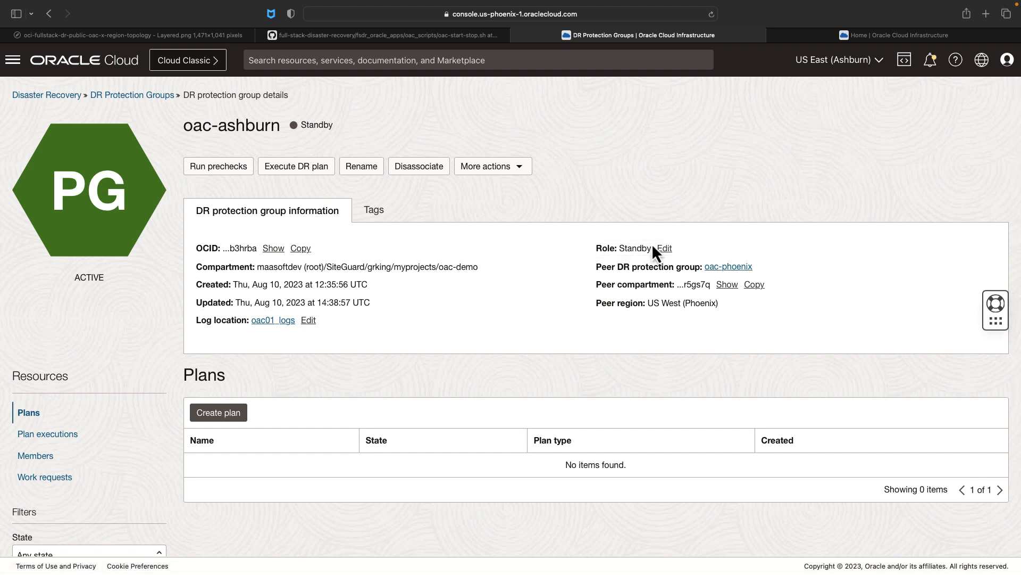
click(795, 35)
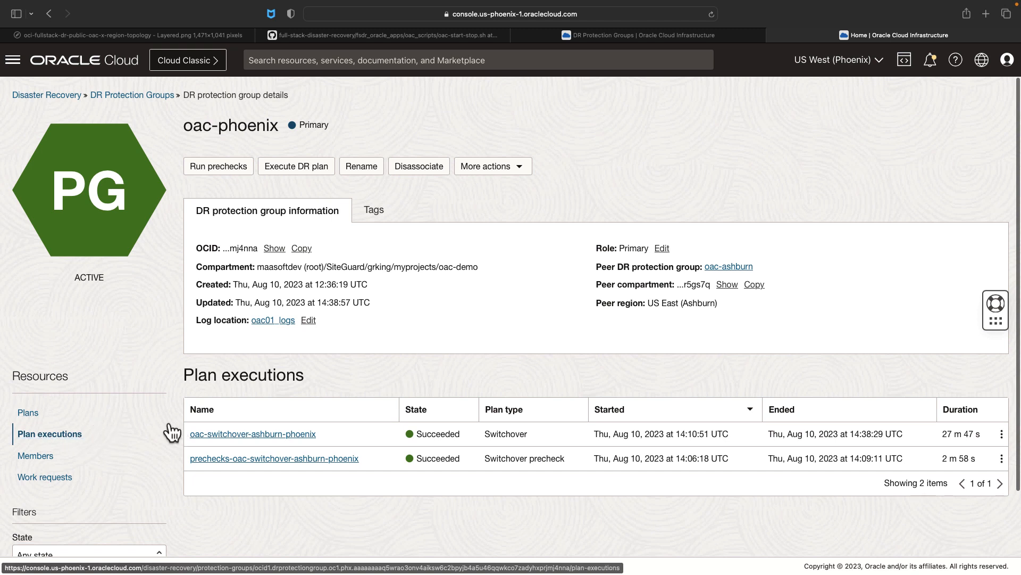
click(246, 434)
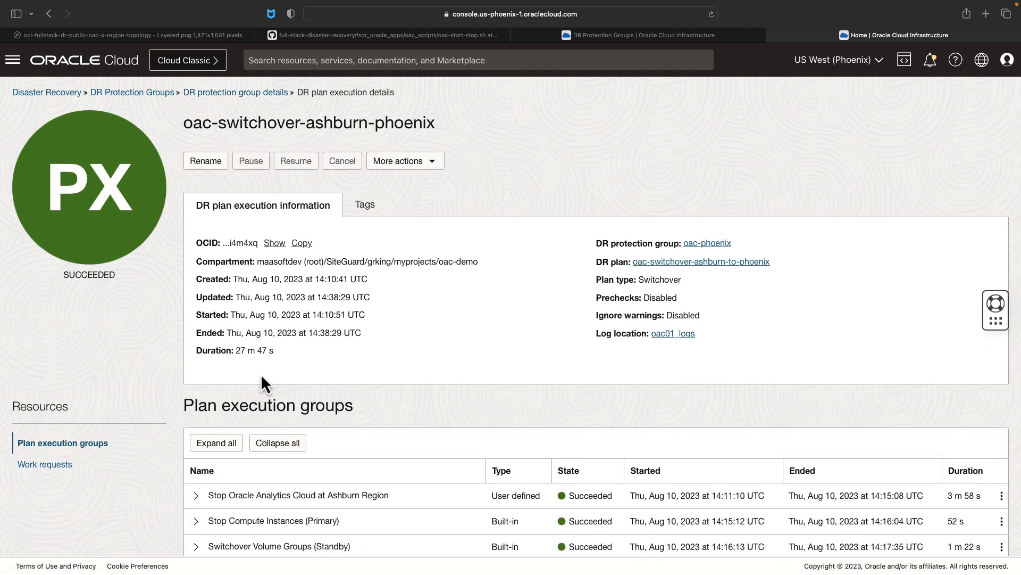
scroll(262, 376, down, 5)
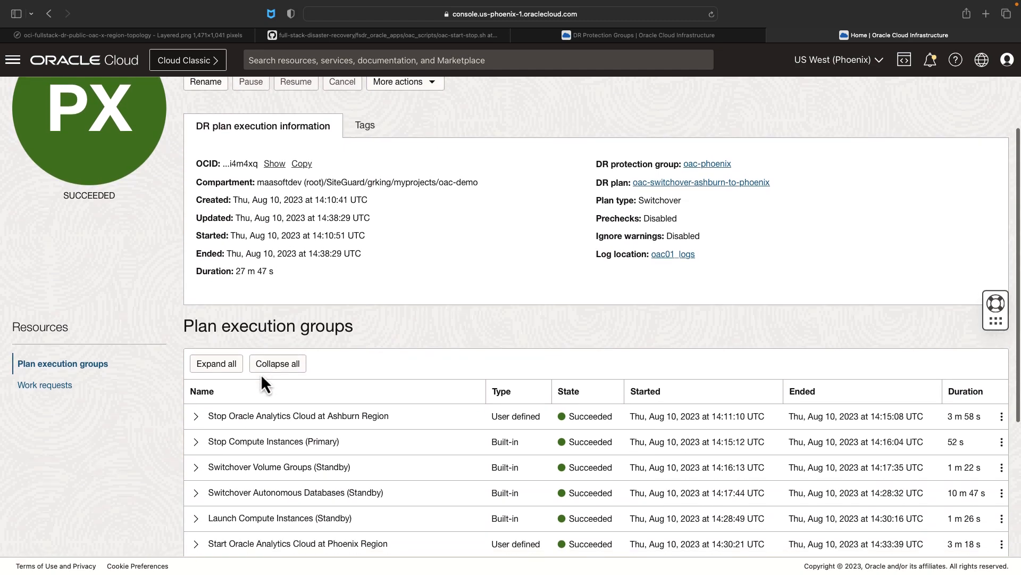
click(986, 14)
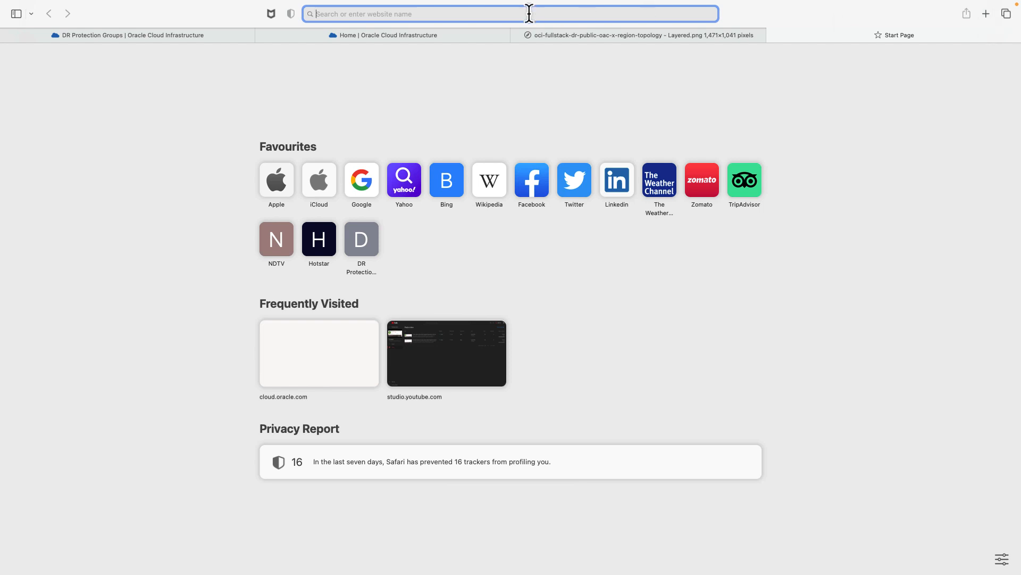
text(https://oacfsdr.oraspecialists.com/ui/)
key(Return)
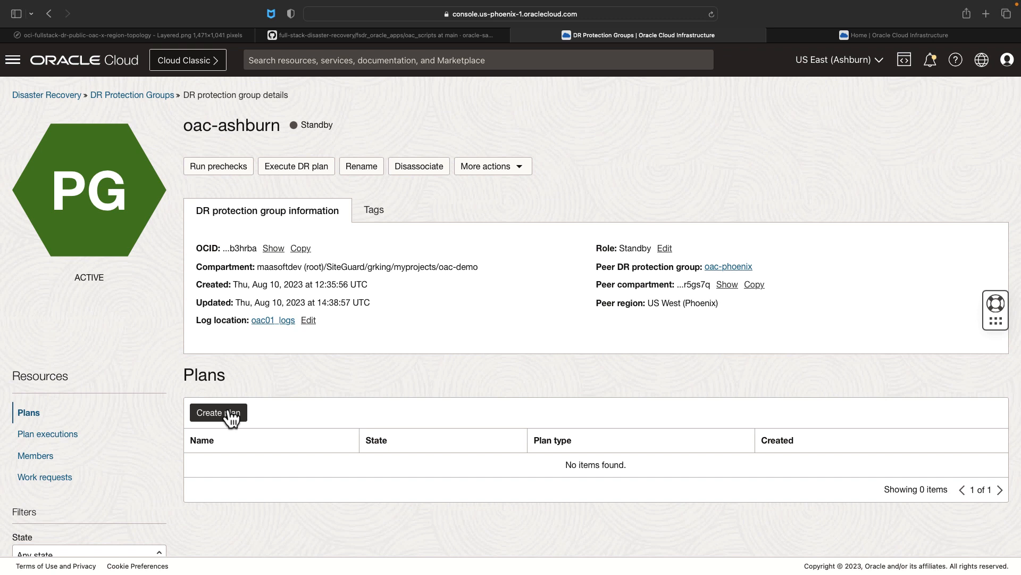
Review the members of the oac-phoenix DR protection group in Phoenix and of the oac-ashburn group in Ashburn
click(861, 36)
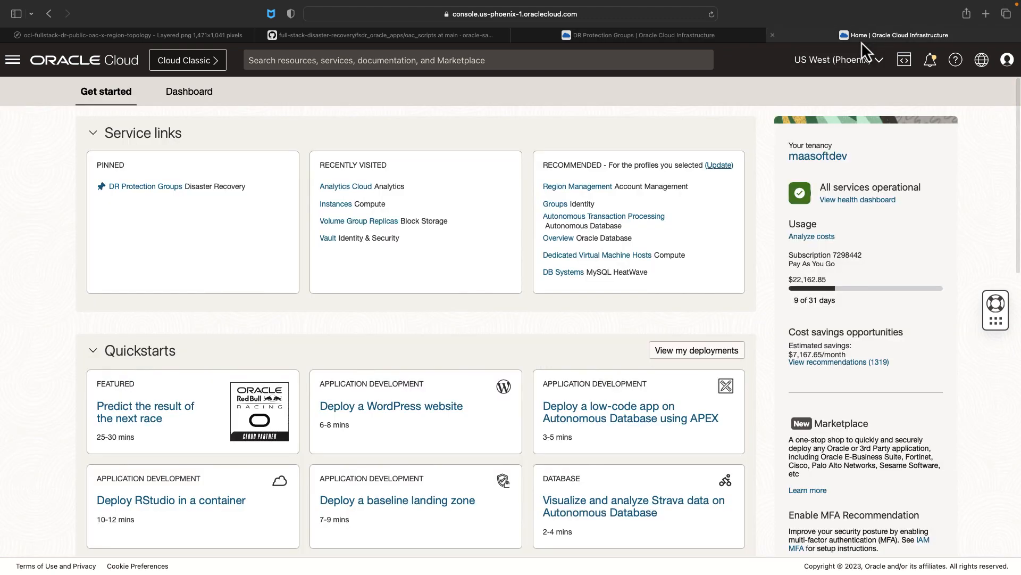
click(130, 189)
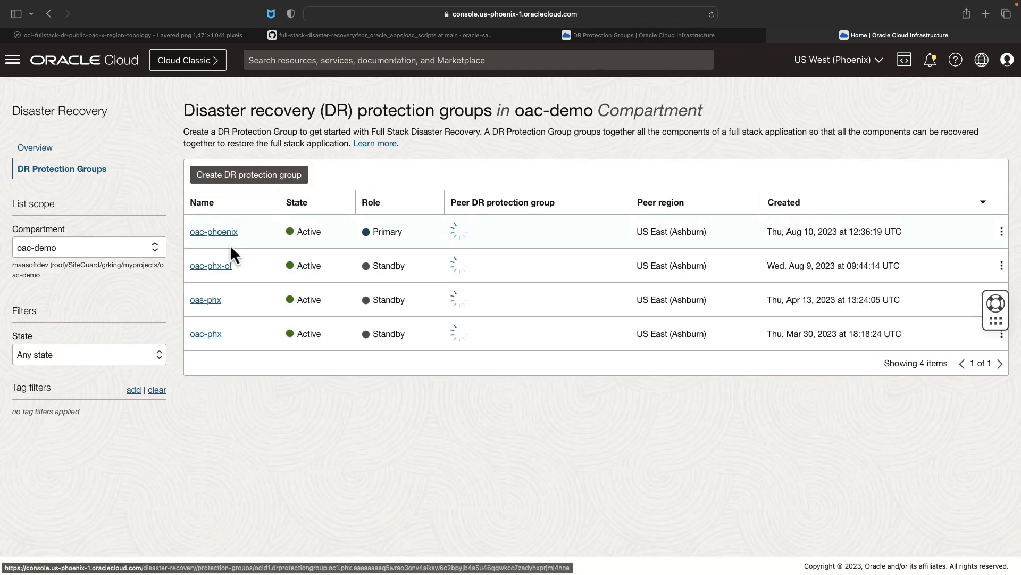
click(231, 234)
click(36, 456)
scroll(234, 399, down, 1)
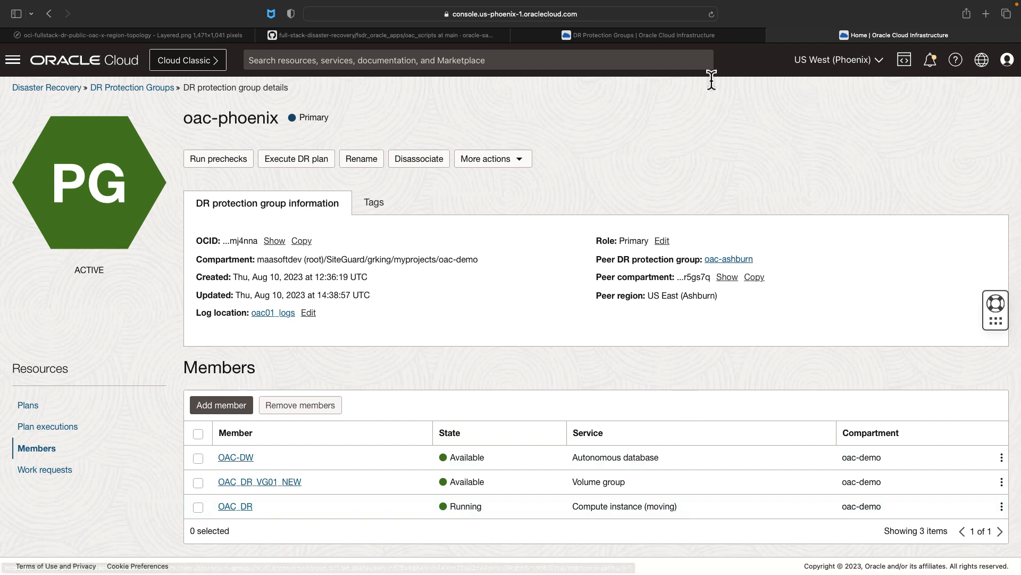
click(644, 36)
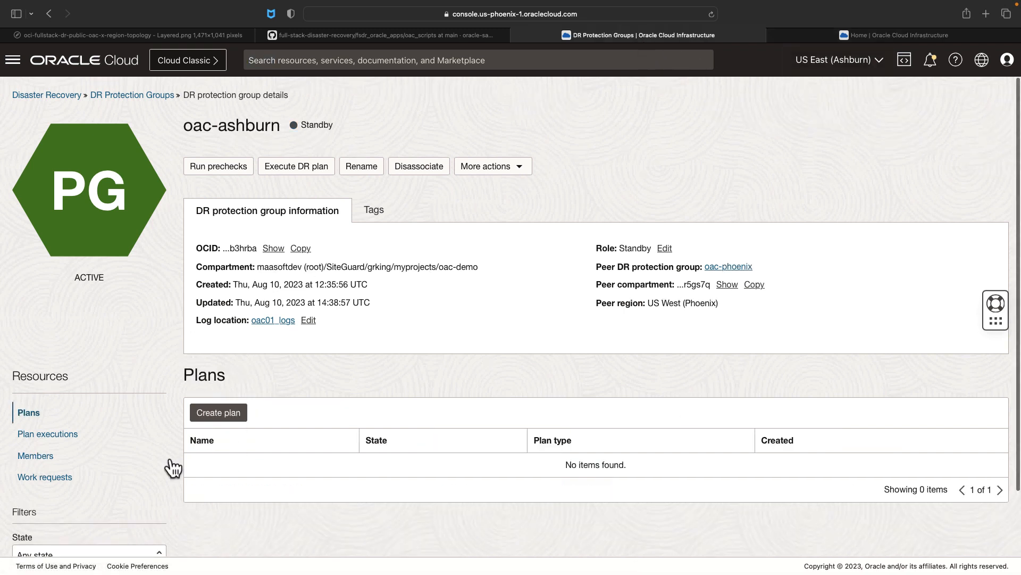
click(36, 456)
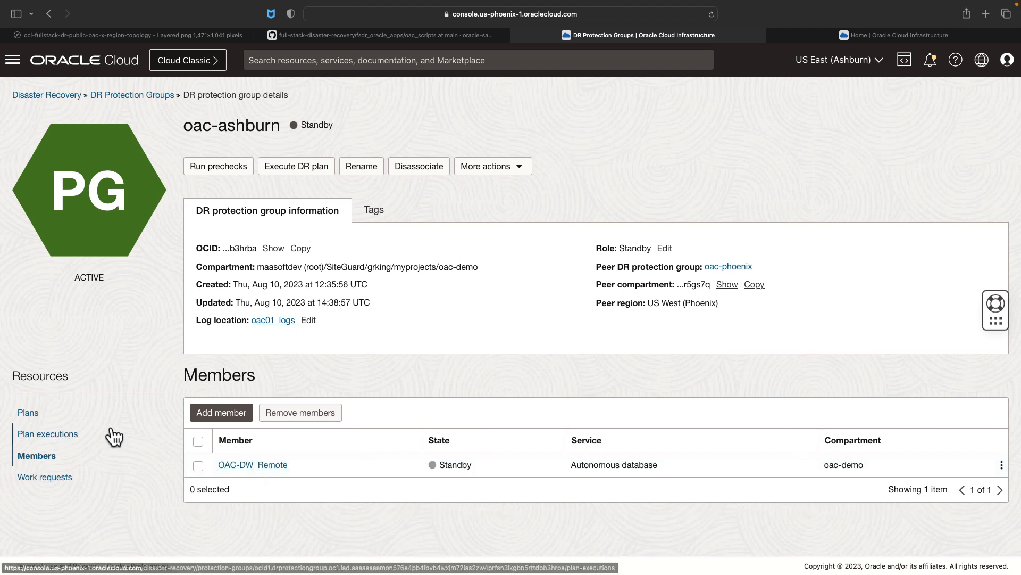
Create a DR plan named oac-failover-phoenix-to-ashburn with plan type Failover (unplanned) in the oac-ashburn protection group
click(27, 415)
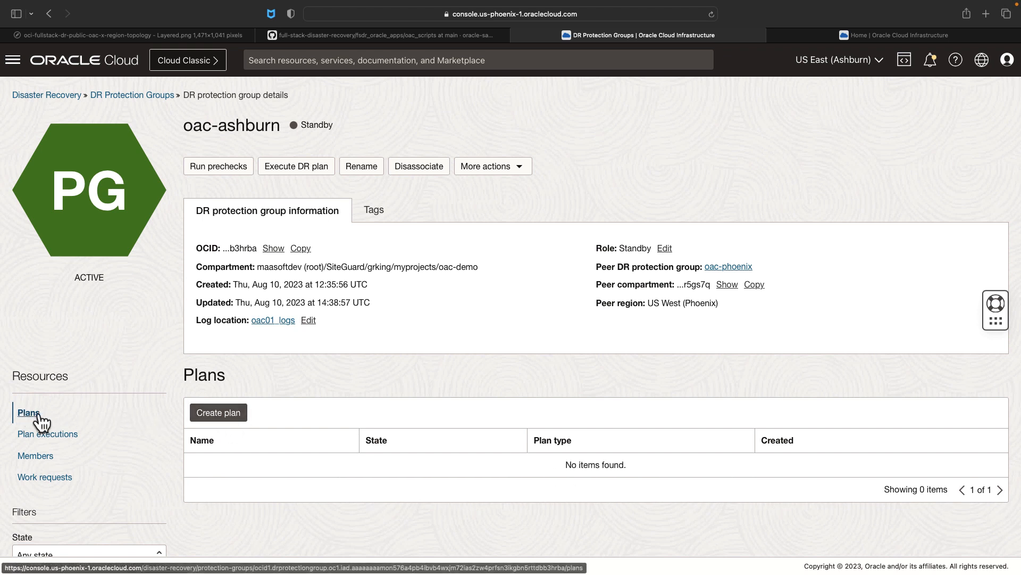
click(218, 419)
text(oac-failover-phoenix-to-ashburn)
click(353, 234)
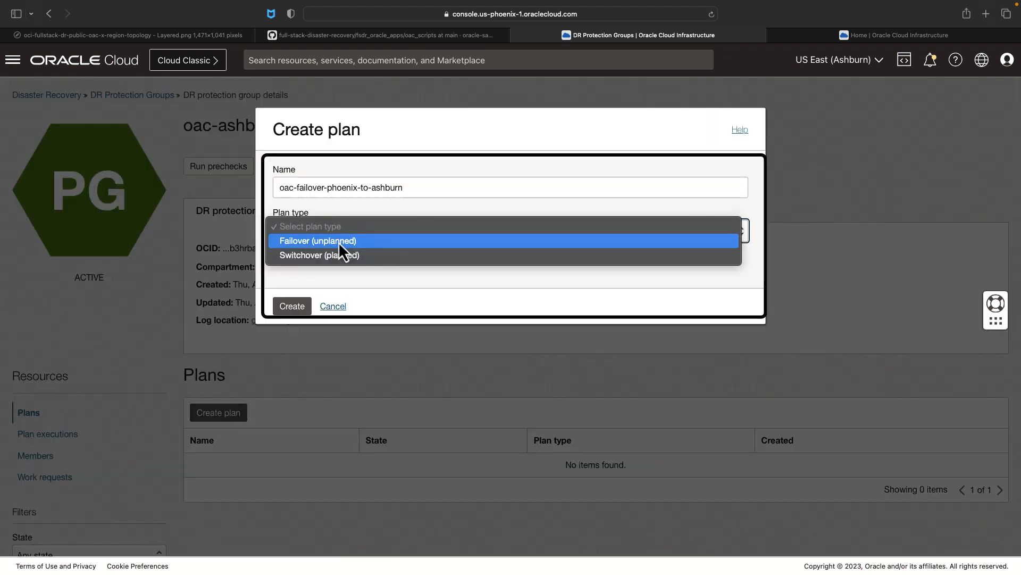
click(337, 239)
click(298, 308)
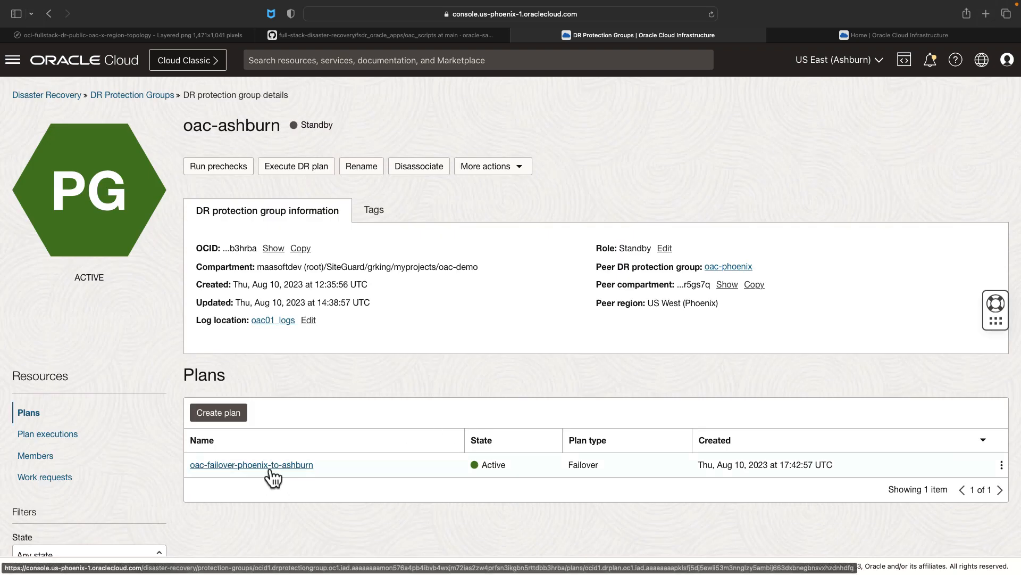
Open the oac-failover-phoenix-to-ashburn plan and begin a plan group named "Start Oracle Analytics Cloud at Ashburn Region"
click(273, 468)
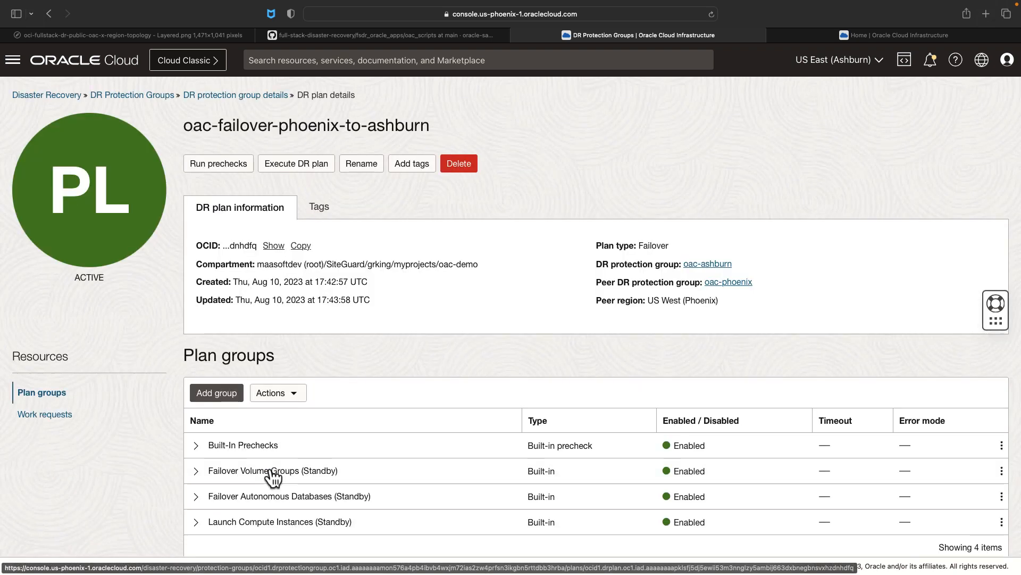
scroll(256, 465, down, 1)
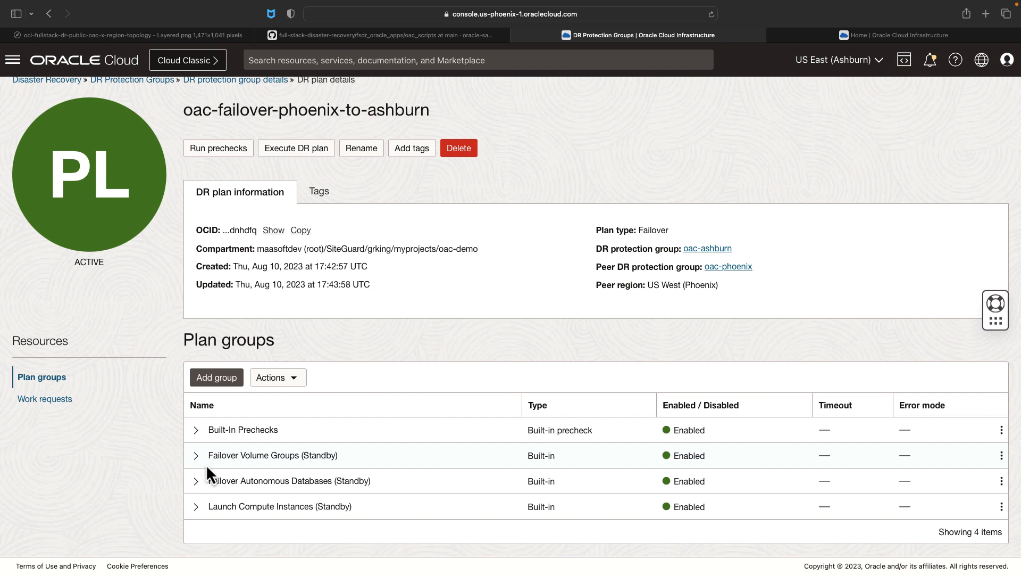
click(219, 379)
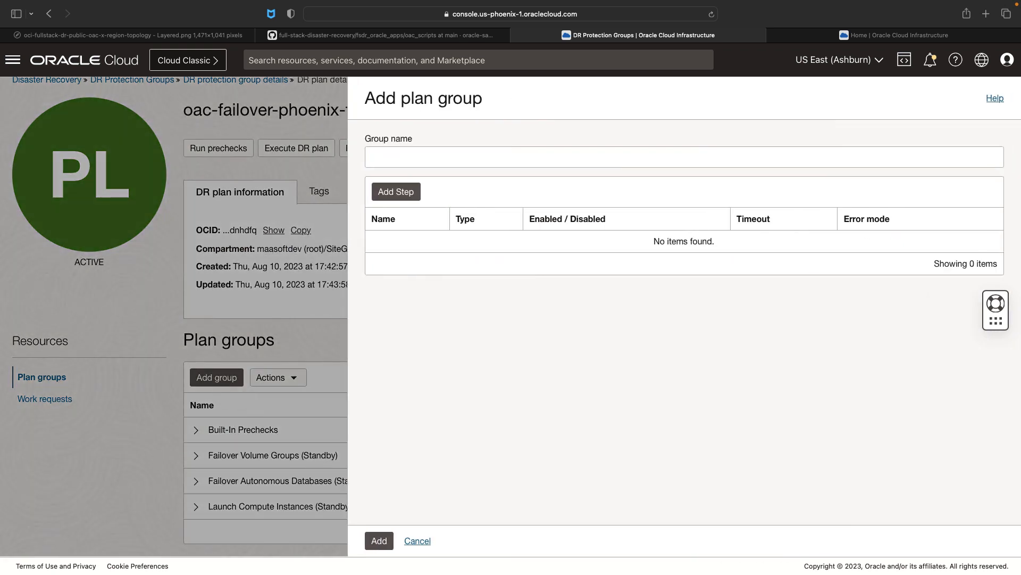
key(super+Tab)
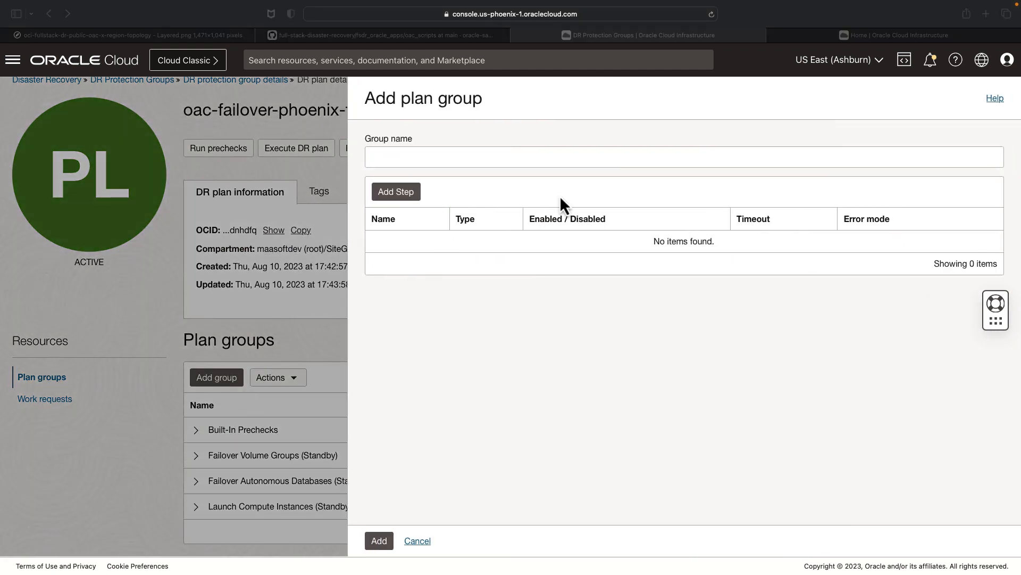
key(super+Tab)
text(Start Oracle Analytics Cloud at Ashburn Region)
Begin a group step named "Run start script at Ashburn" with Stop on error, region US West (Phoenix) and Run local script
click(416, 195)
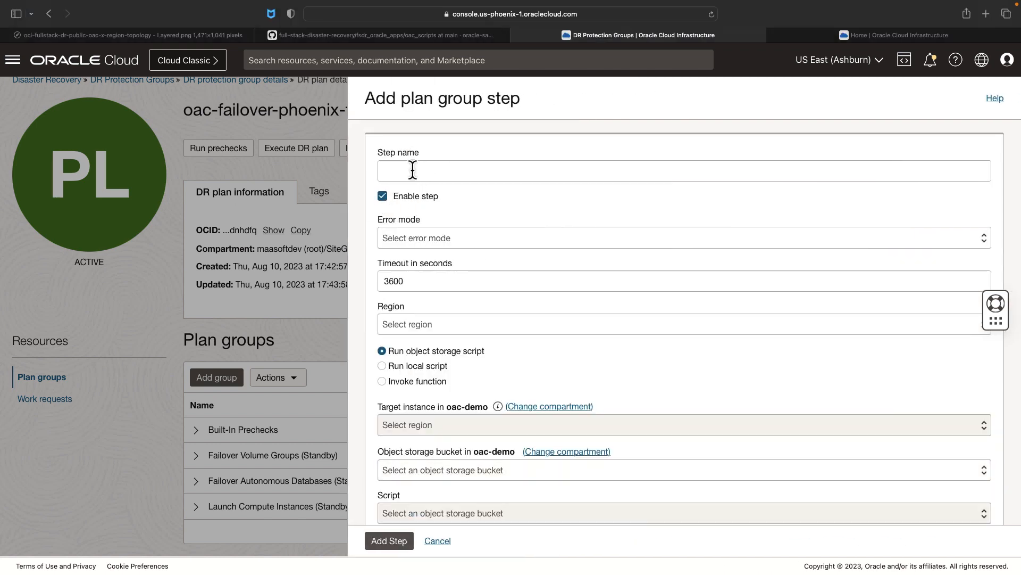
click(414, 169)
text(Run start script at Ashburn)
click(403, 237)
click(407, 250)
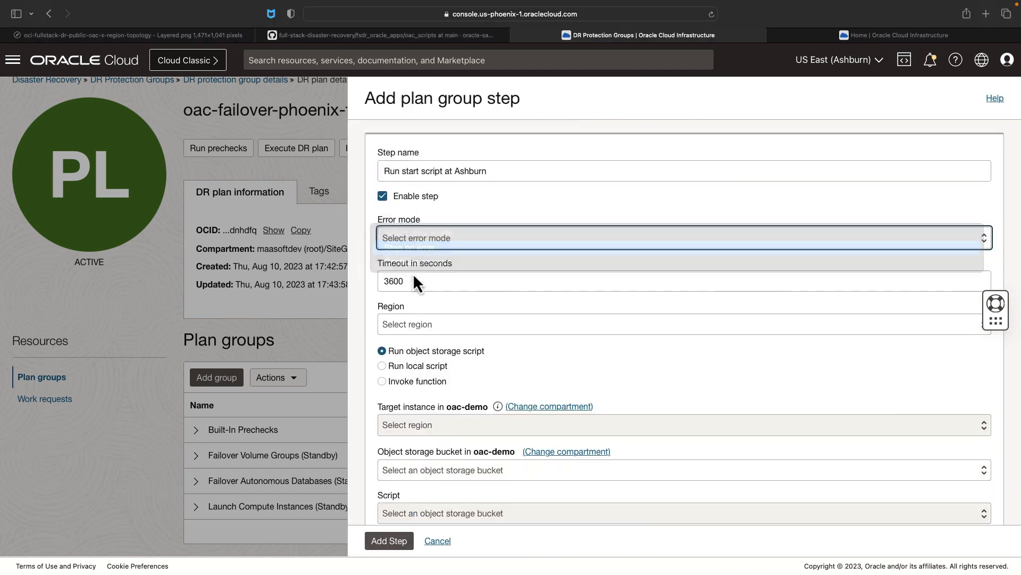
click(434, 326)
click(425, 349)
click(397, 368)
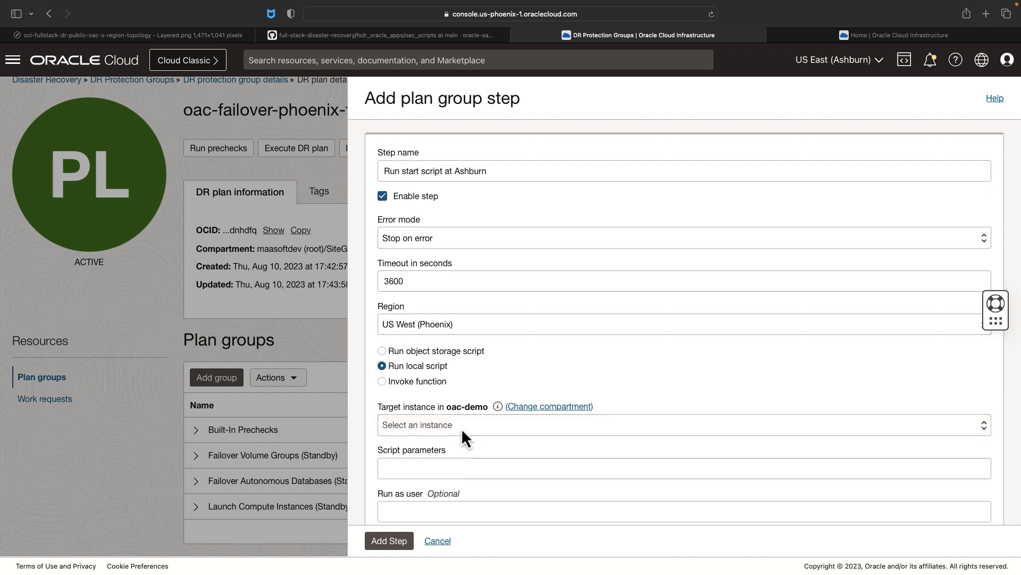
Target instance OAC_DR with script parameters "/home/opc/drscripts/oac-start-stop.sh start IAD", run as opc, and add the step and its group to the plan
click(461, 429)
click(447, 435)
click(446, 469)
text(/home/opc/drscripts/oac-start-stop.sh start IAD)
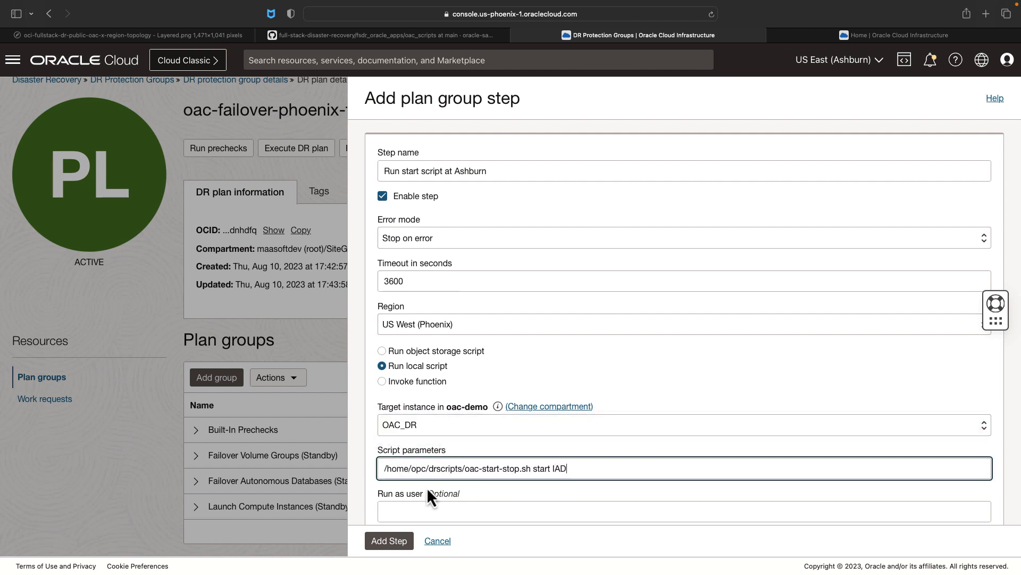
scroll(426, 487, down, 1)
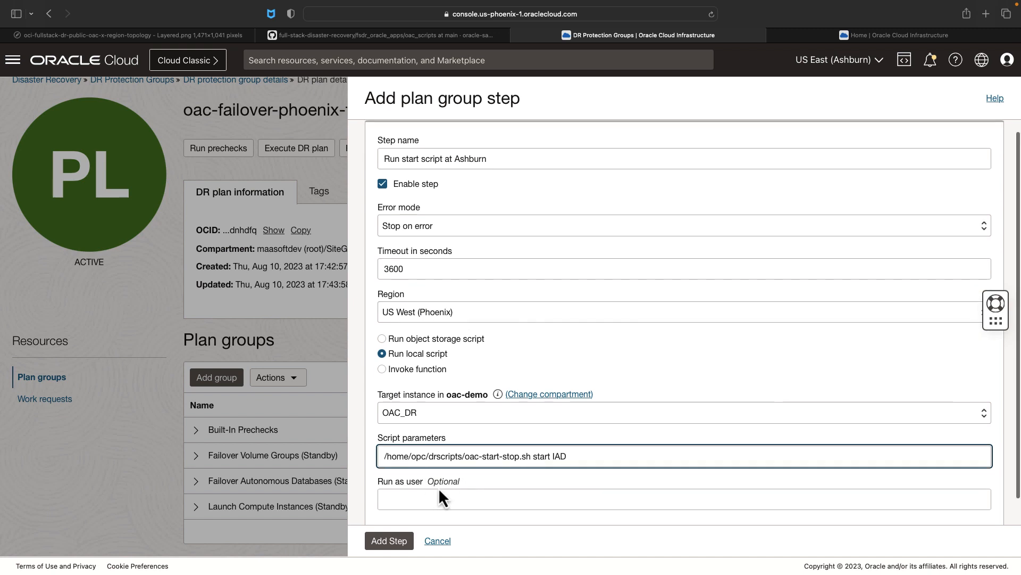
click(414, 499)
text(opc)
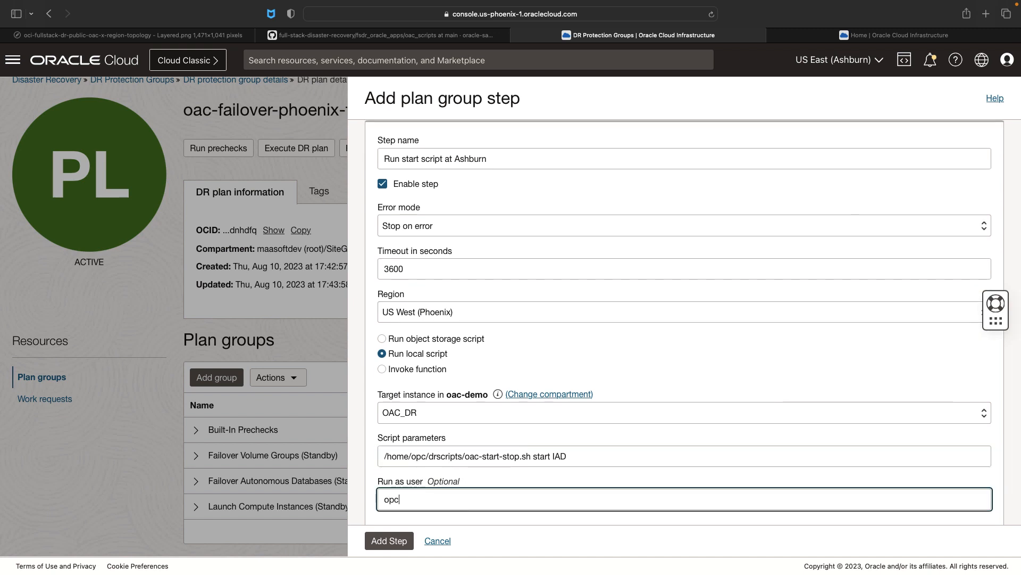
click(390, 541)
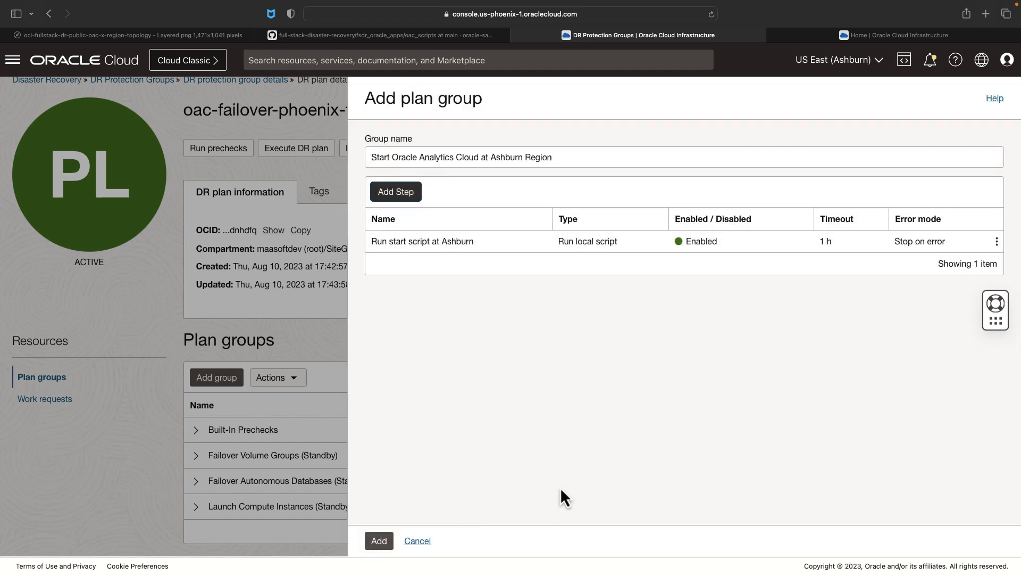
click(379, 541)
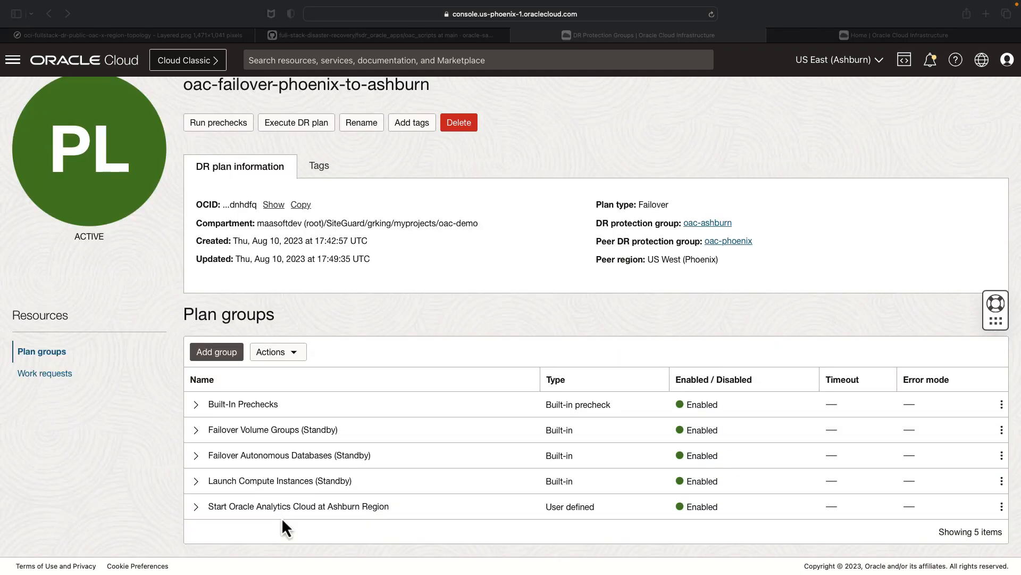
Begin another plan group named "Recover the OAC Snapshot at Ashburn Region"
click(208, 356)
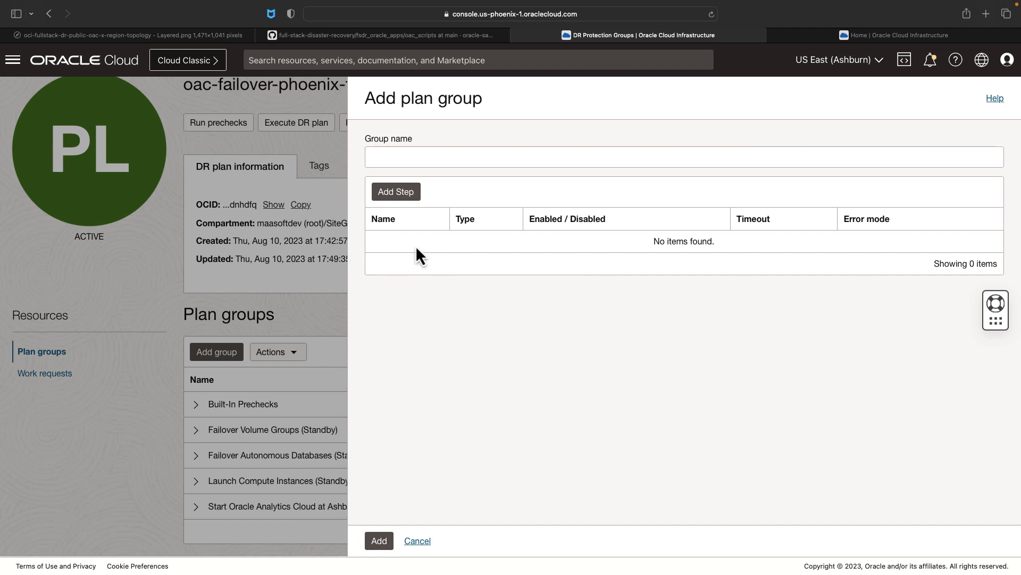
click(407, 158)
text(Recover the OAC Snapshot at Ashburn Region)
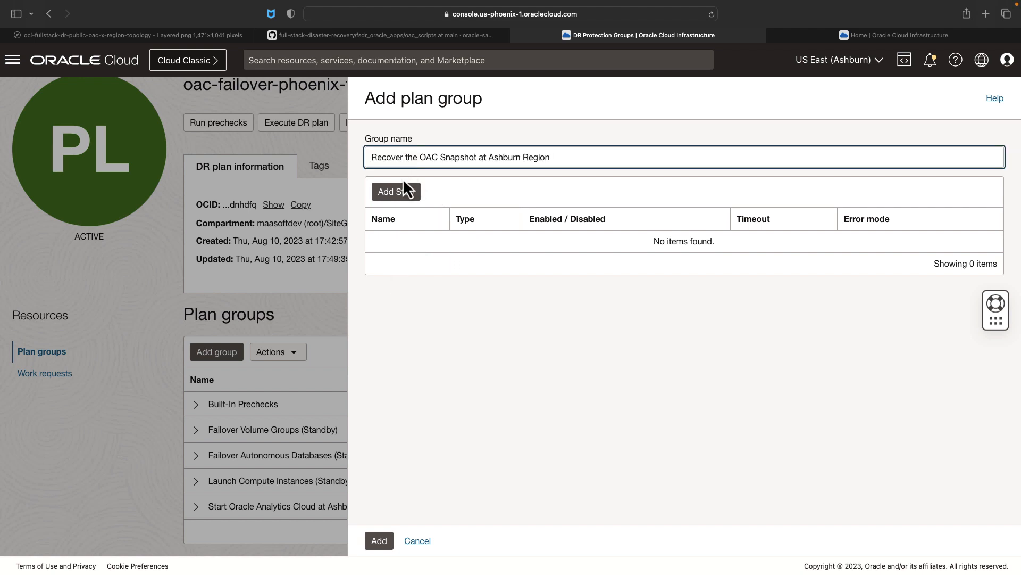
Begin a group step named "Run register snapshot script at Ashburn" with Stop on error, region US West (Phoenix) and Run local script
click(401, 194)
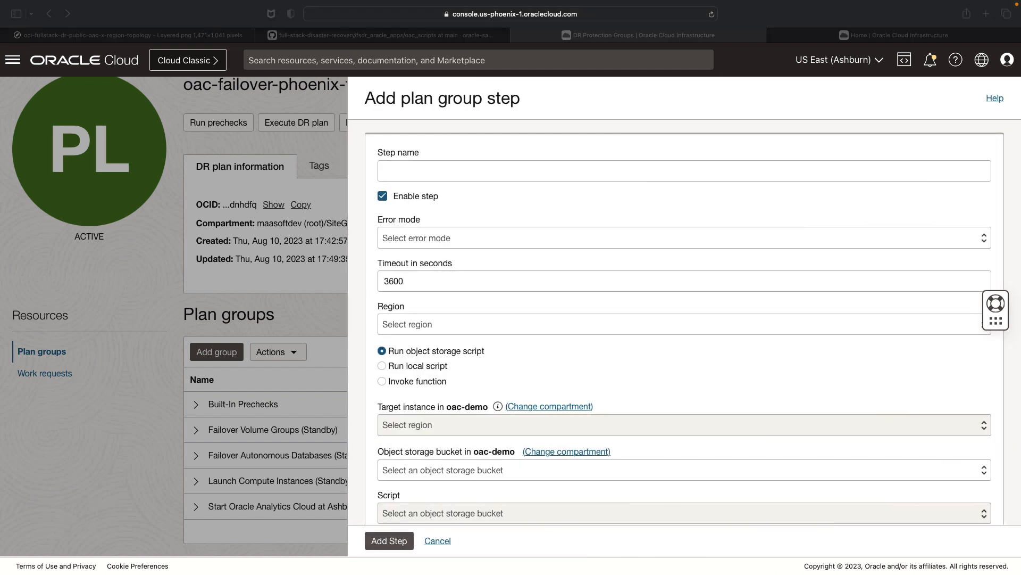
click(512, 175)
text(Run register snapshot script at Ashburn)
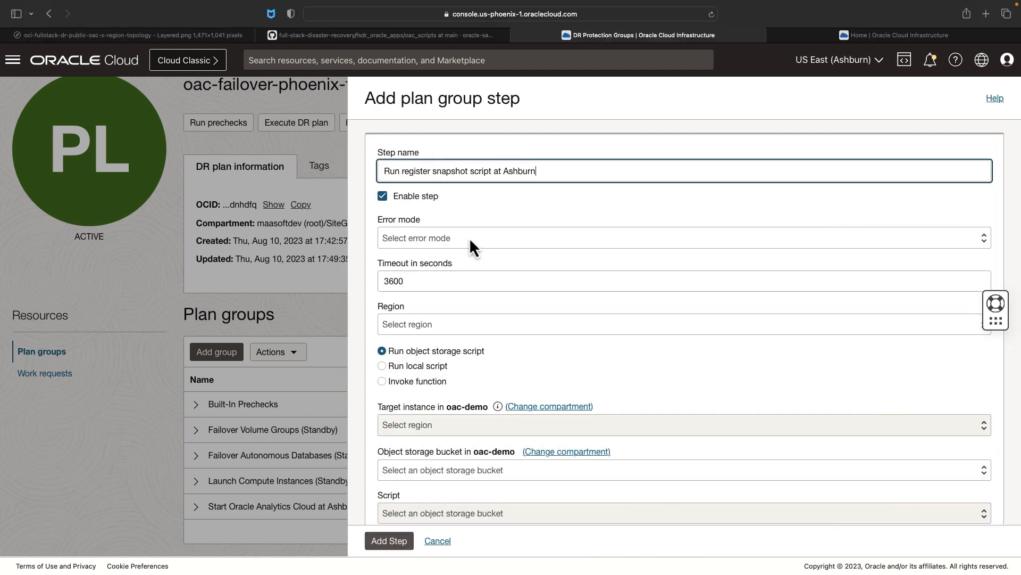
click(470, 237)
click(451, 249)
click(429, 322)
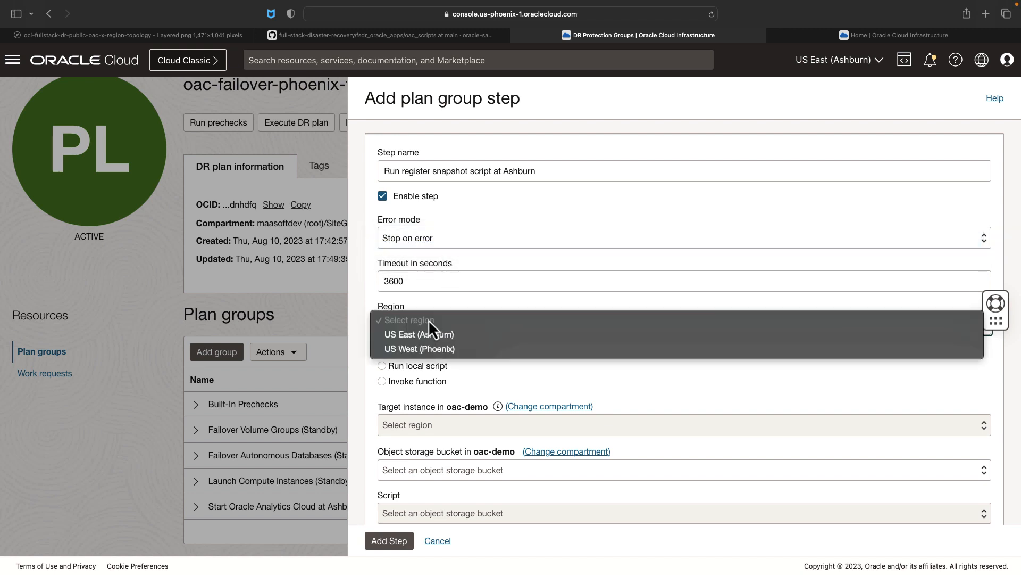
click(425, 349)
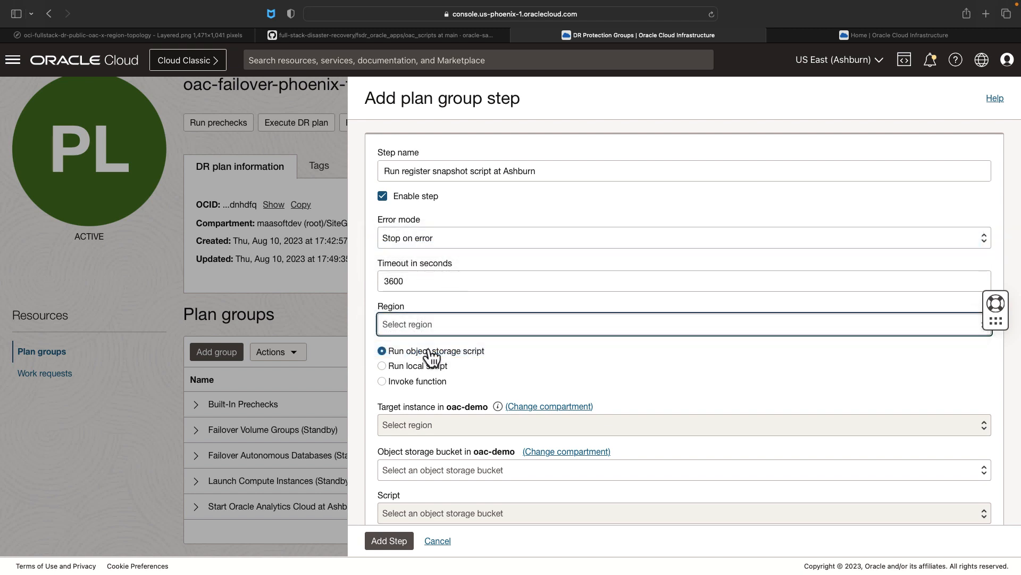
click(383, 366)
Target instance OAC_DR with script parameters "/home/opc/drscripts/oac-register-snapshot.sh IAD", run as opc, and add the step and its group to the plan
click(450, 424)
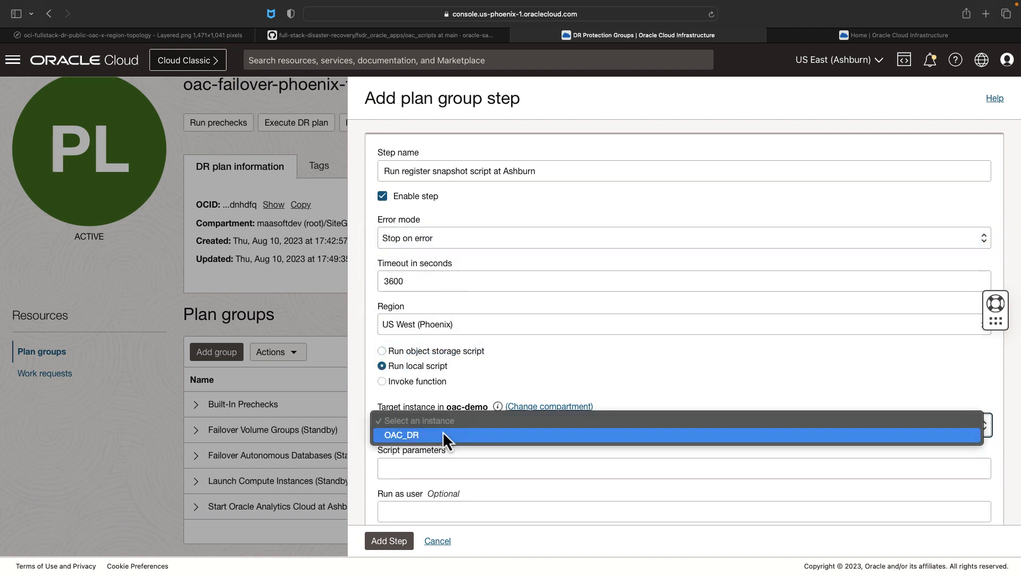
click(456, 436)
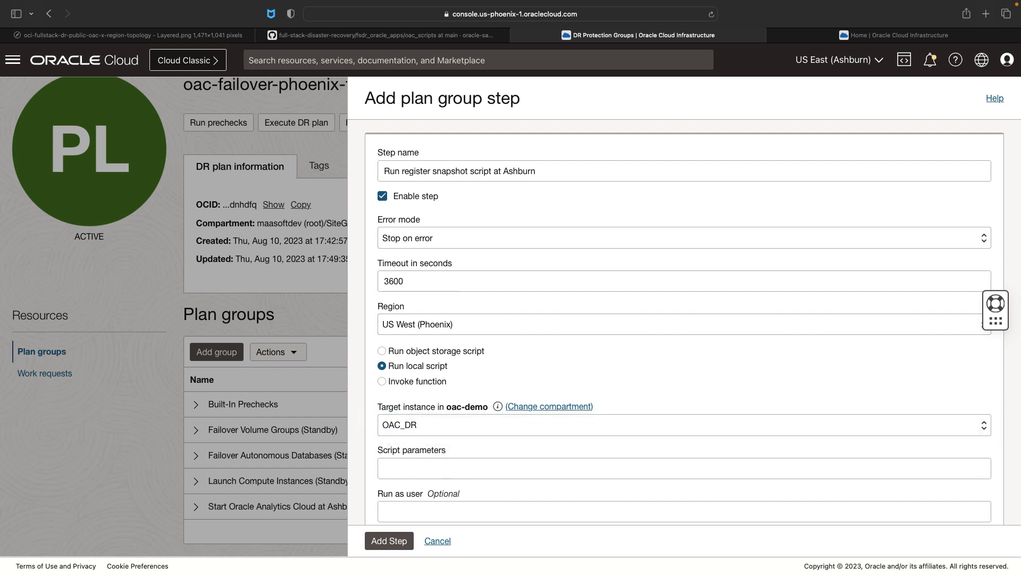
key(super+Tab)
click(462, 470)
text(/home/opc/drscripts/oac-register-snapshot.sh IAD)
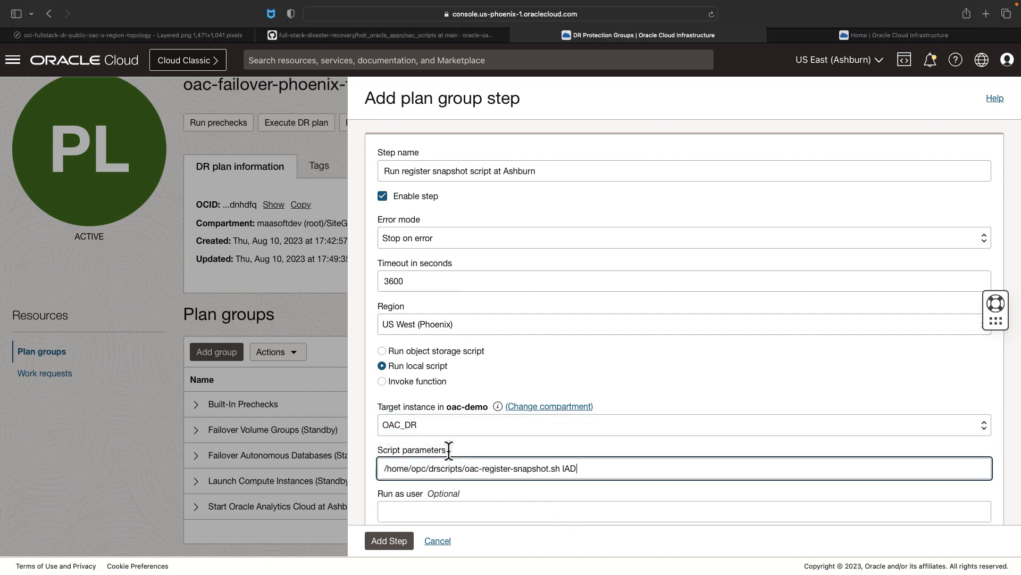
click(431, 509)
text(opc)
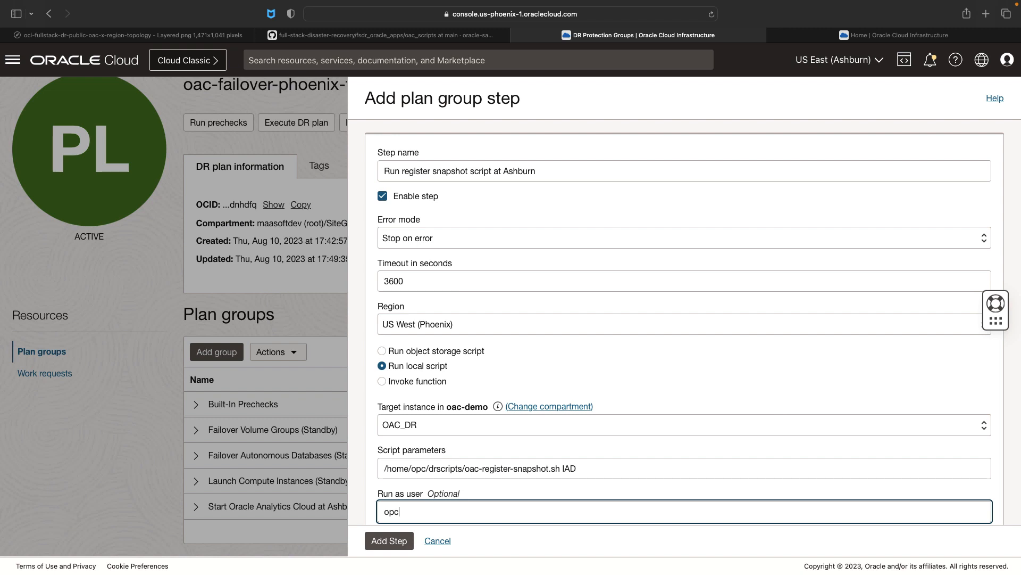
click(394, 540)
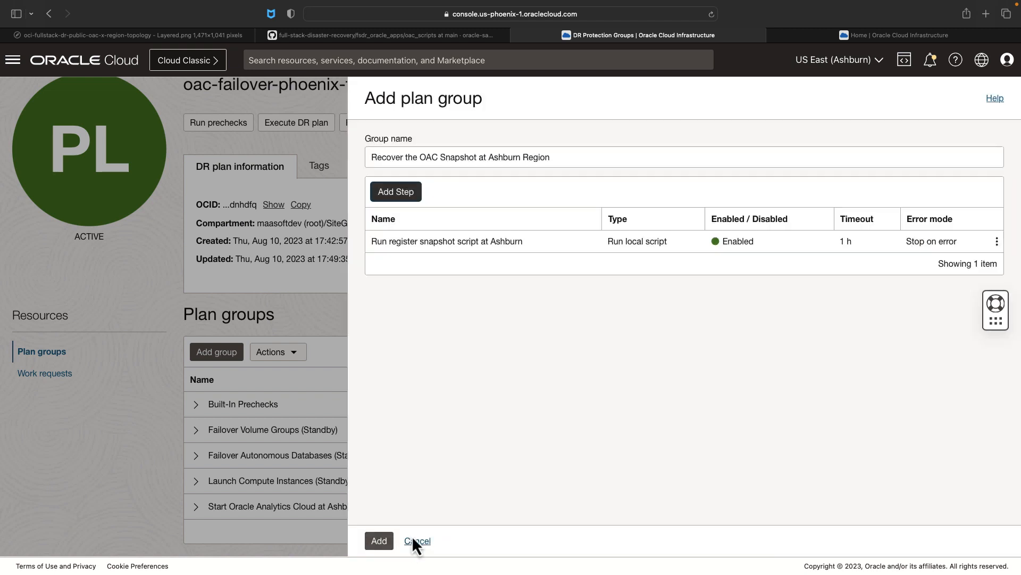
click(379, 541)
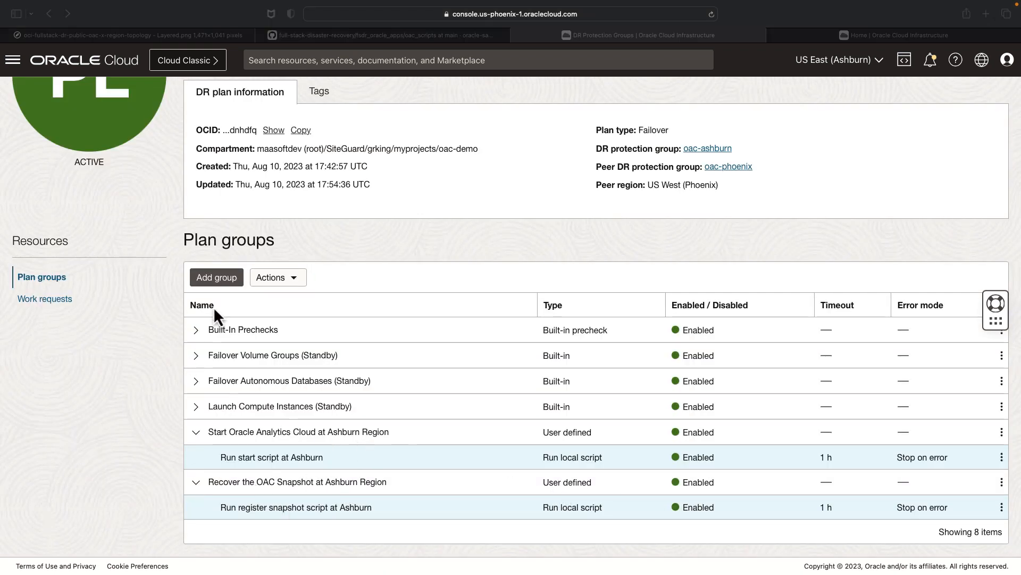
Begin a third user-defined plan group named "Change the Cron job from Phoenix to Ashburn Region"
click(216, 278)
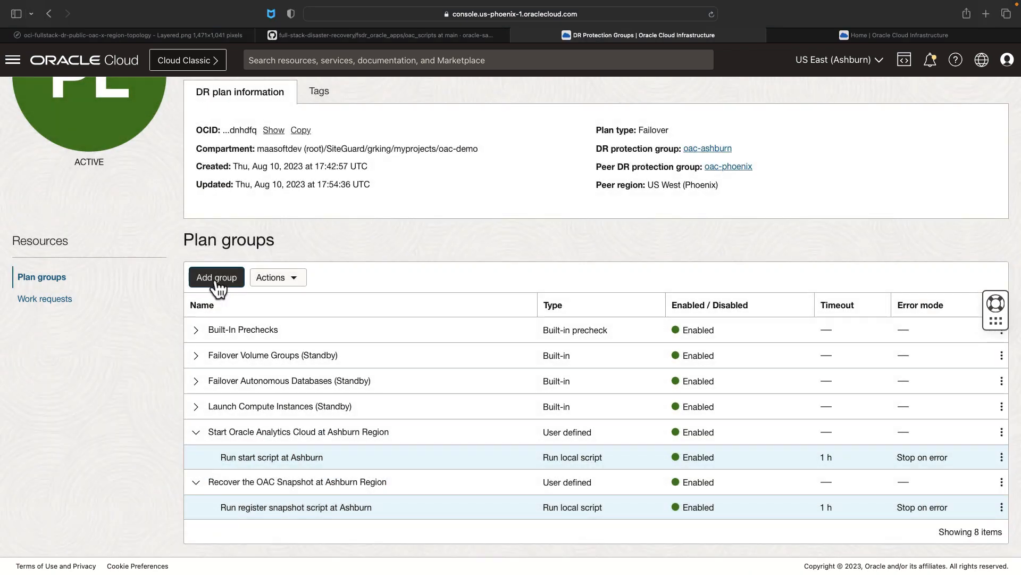
click(216, 278)
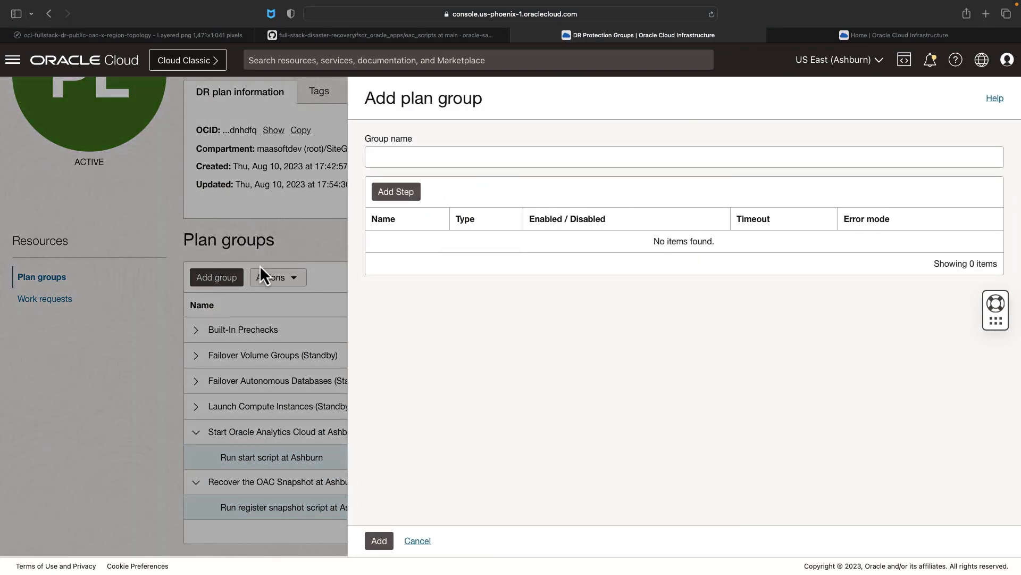
click(419, 159)
text(Change the cron job from Phoenix to Ashburn Region)
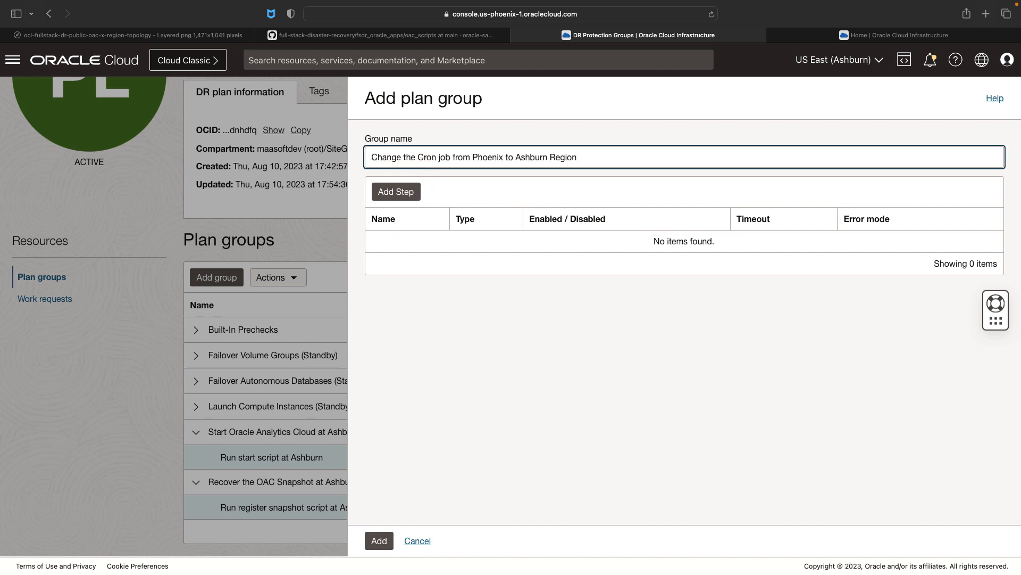
key(super+Tab)
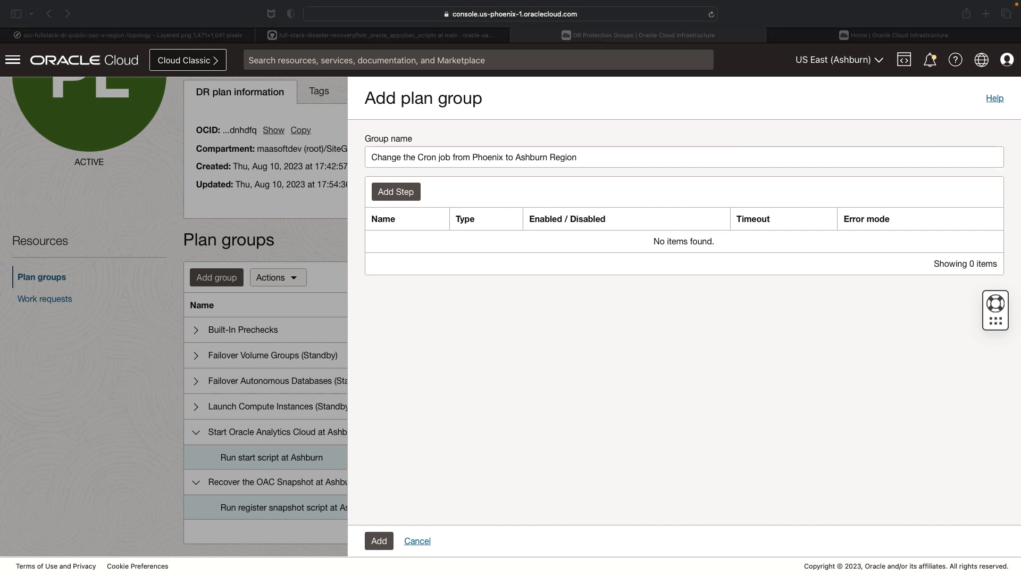
key(super+Tab)
Begin a group step named "Run oac-chg-cronjob script at Ashburn" with Stop on error, region US West (Phoenix) and Run local script
click(401, 198)
click(429, 168)
text(Run oac-chg-cronjob script at Ashburn)
click(429, 238)
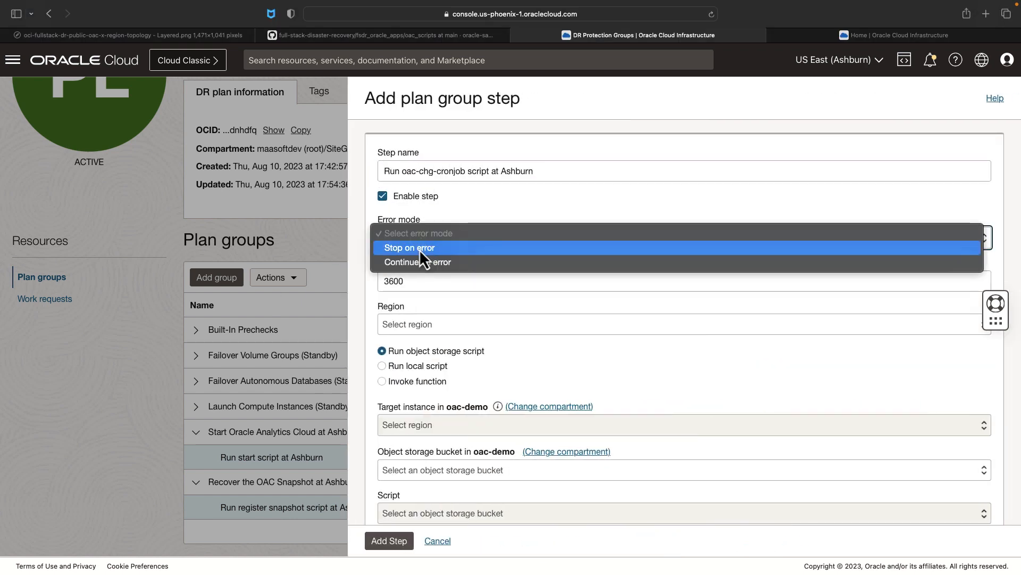
click(419, 248)
click(418, 324)
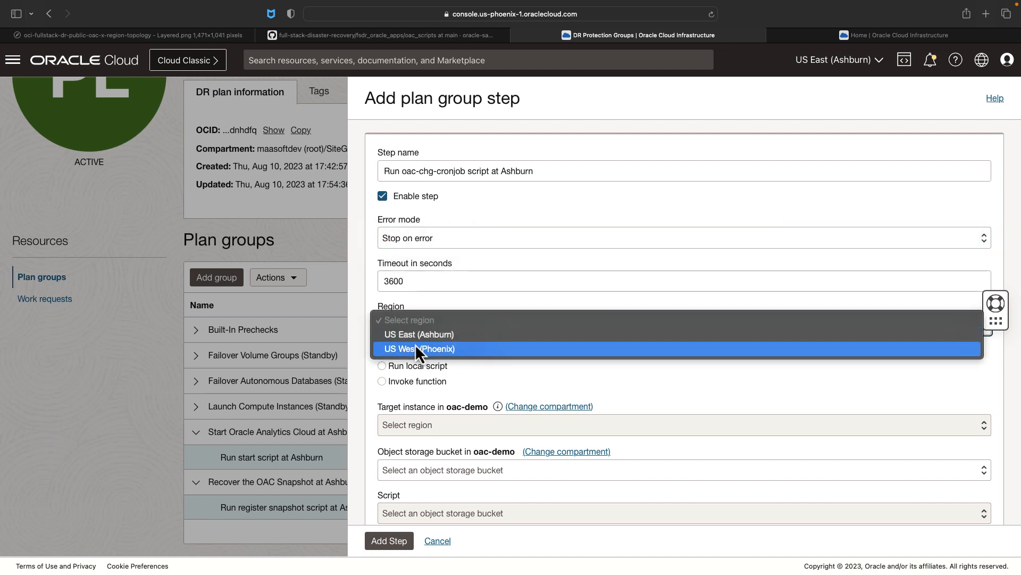
click(417, 349)
click(394, 365)
Target instance OAC_DR with script parameters "/home/opc/drscripts/oac-chg-cronjob.sh phx iad", run as root, and add the step and its group to the plan
click(461, 425)
click(444, 435)
click(440, 467)
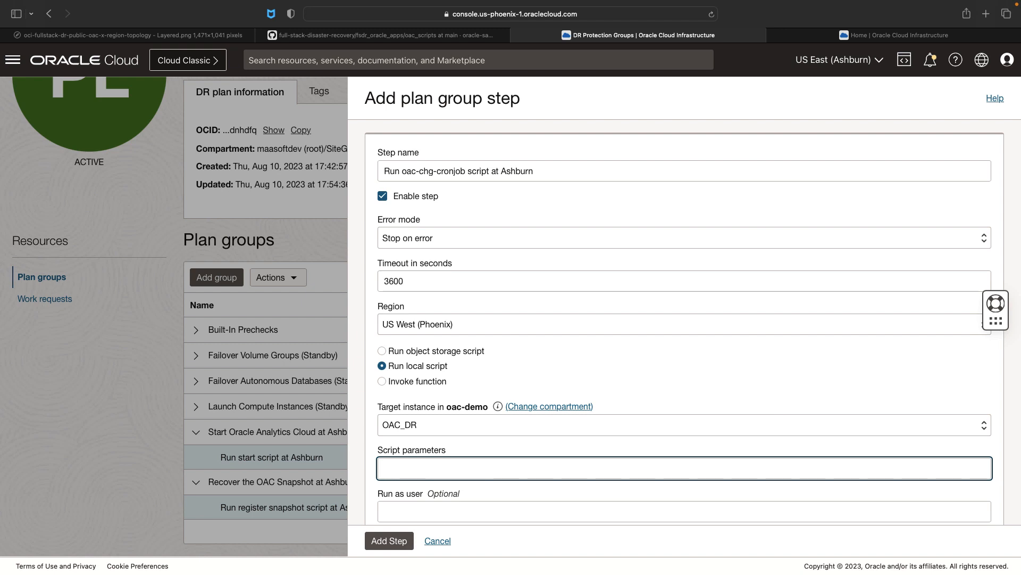
key(super+Tab)
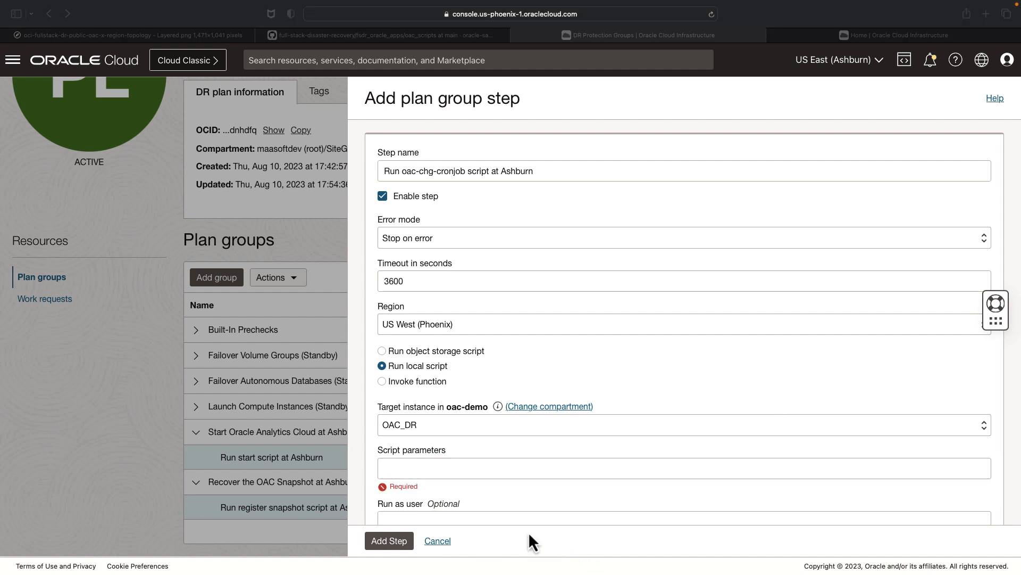
click(453, 472)
text(/home/opc/drscripts/oac-chg-cronjob.sh phx iad)
scroll(432, 488, down, 1)
click(423, 471)
text(root)
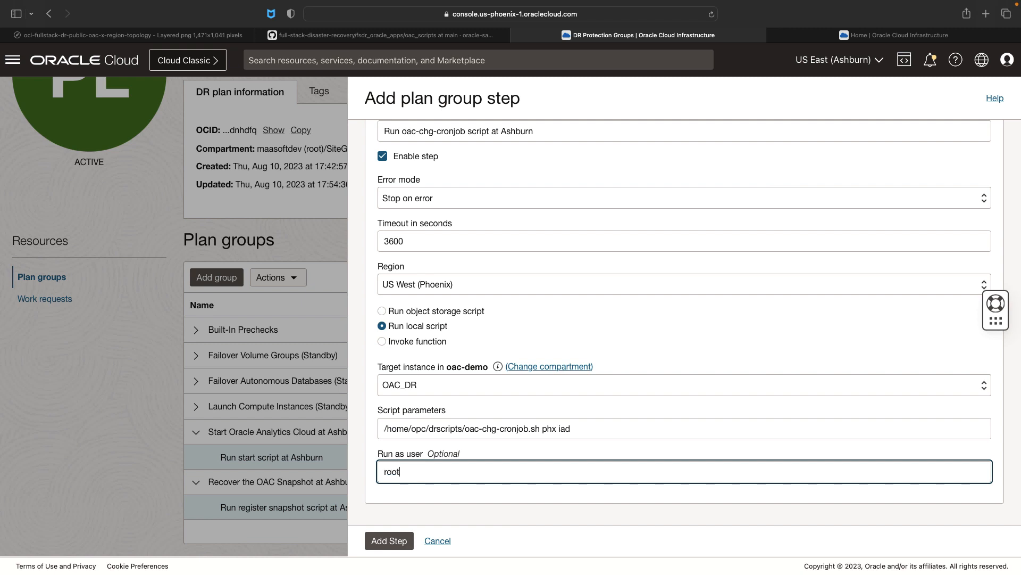
click(389, 541)
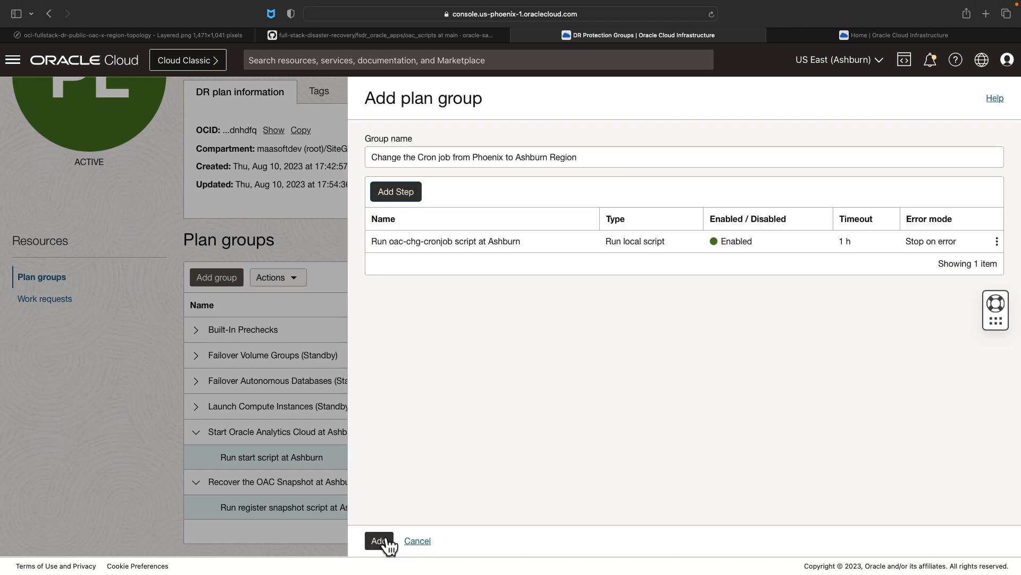
click(379, 540)
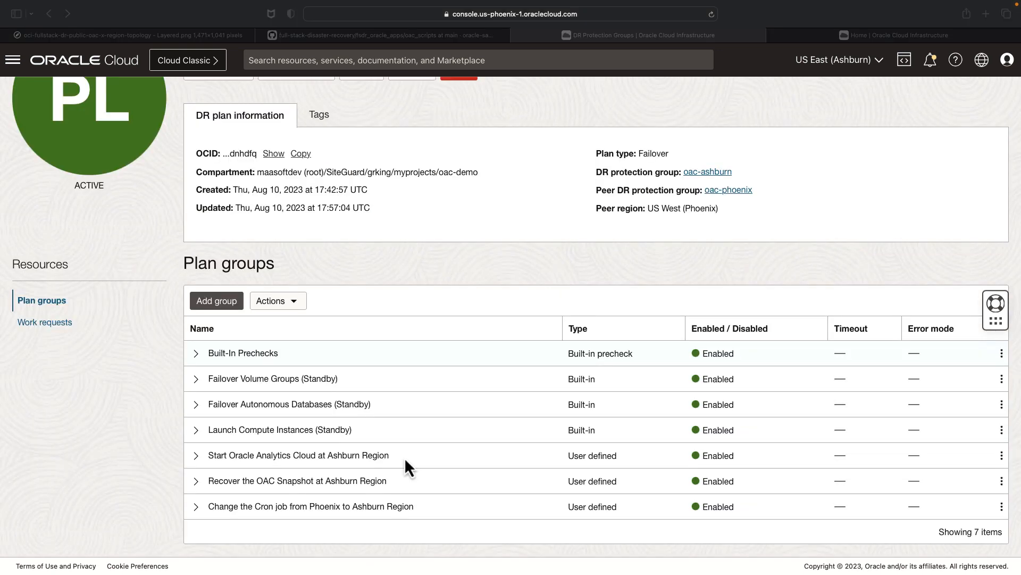
Expand the user-defined plan groups and execute the failover plan as "failover-phoenix-ashburn" with prechecks disabled and warnings ignored
click(196, 479)
scroll(226, 493, down, 2)
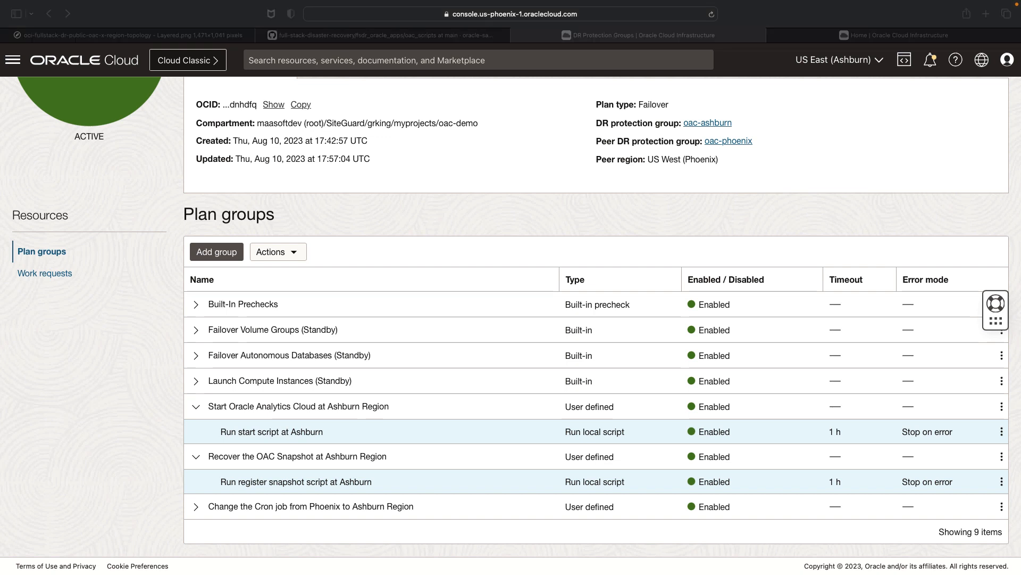
scroll(280, 344, up, 5)
click(298, 166)
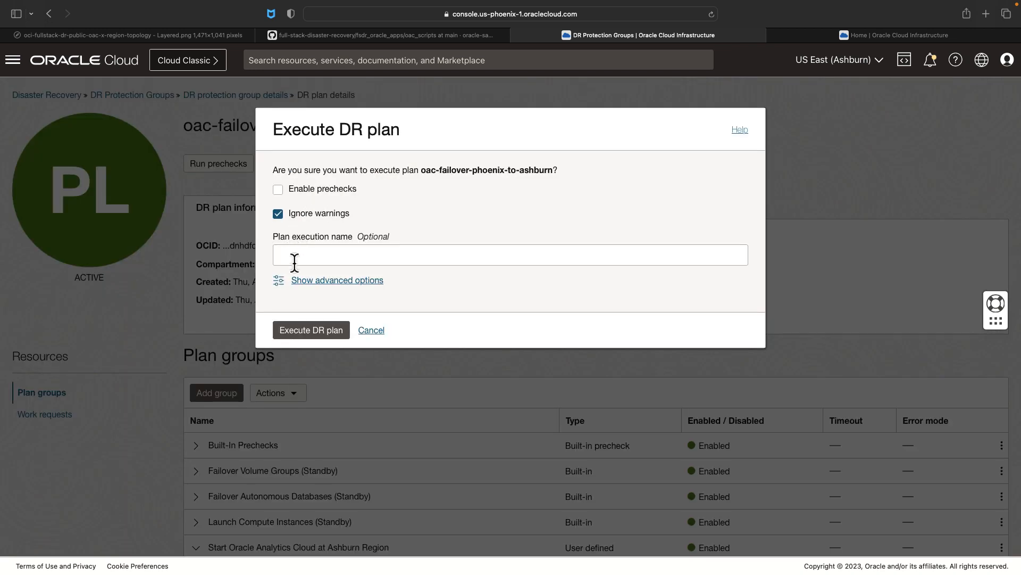
click(297, 259)
text(failover-phoenix-ashburn)
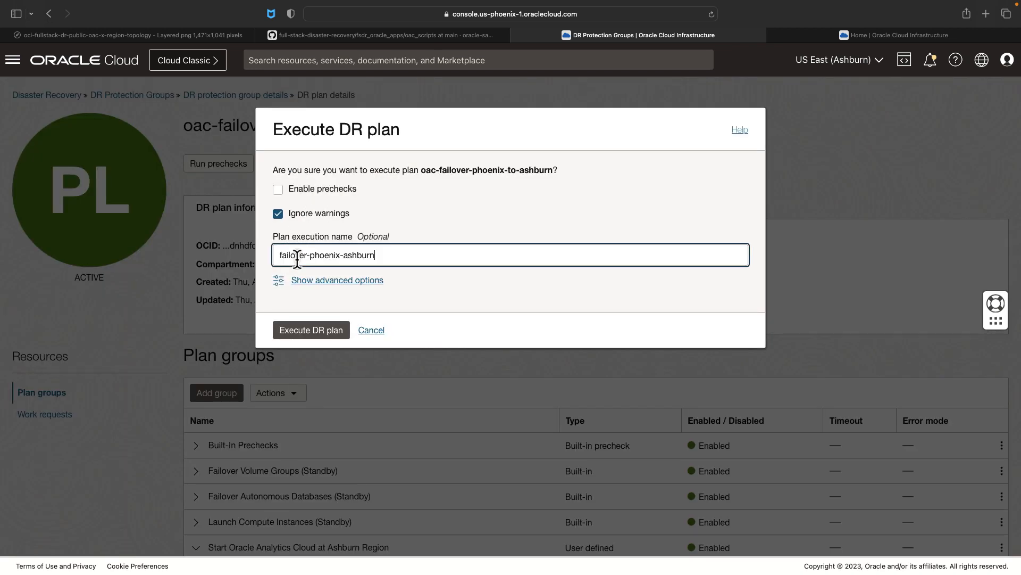
click(306, 332)
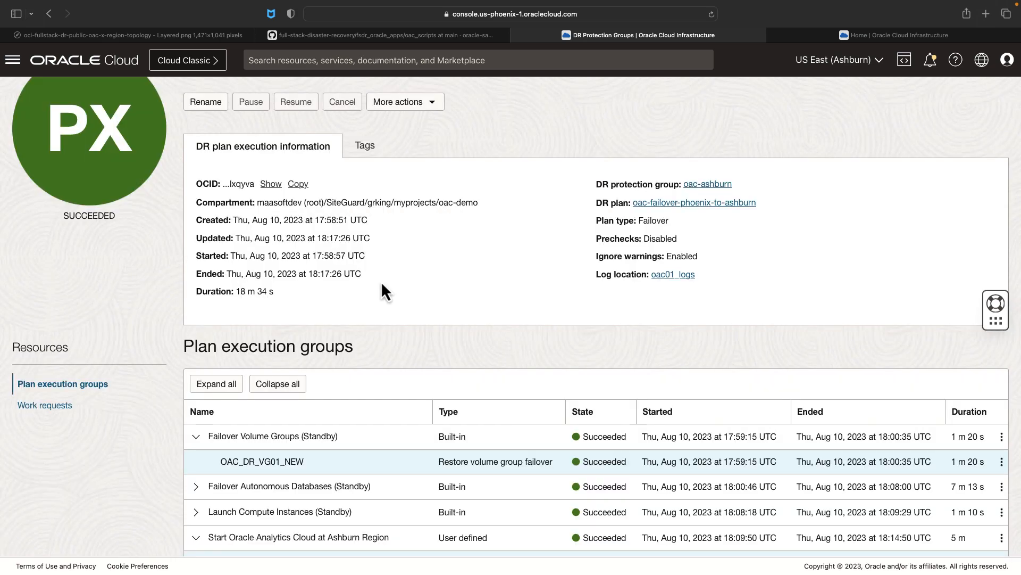
Examine the plan execution's group states and total duration, and return to the DR protection group details to check its role
scroll(382, 282, down, 3)
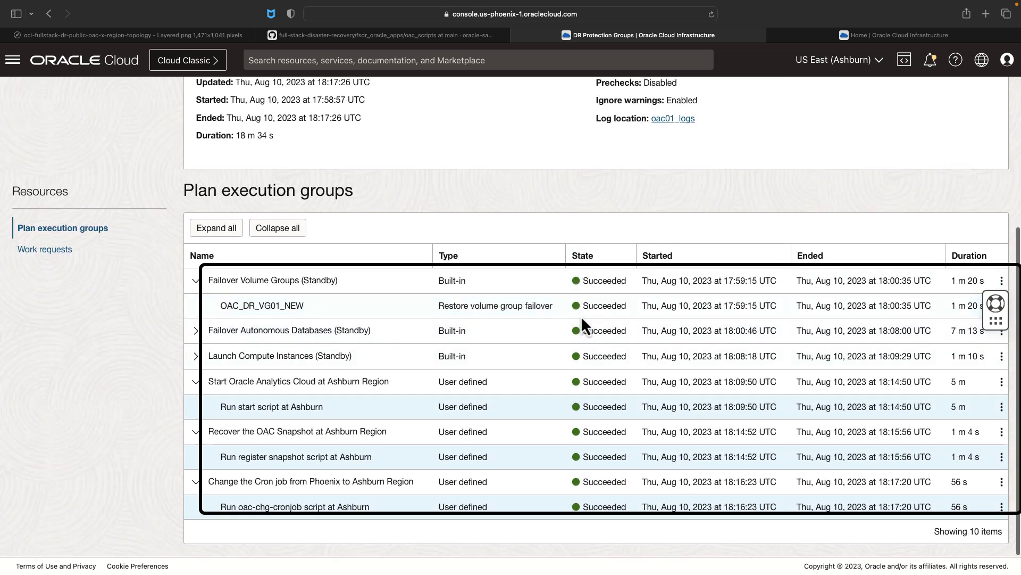
scroll(594, 332, up, 3)
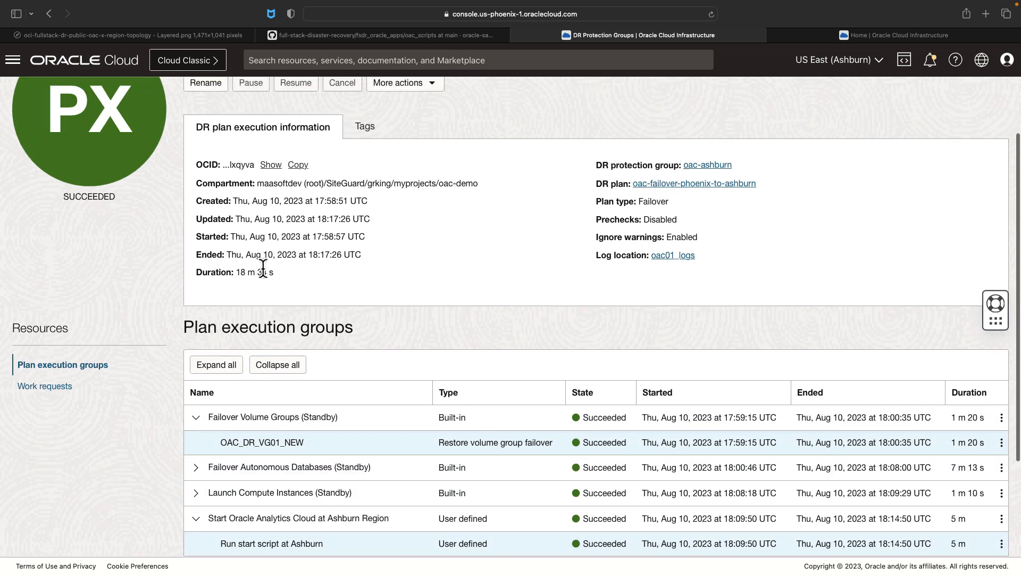
drag(254, 281, 198, 285)
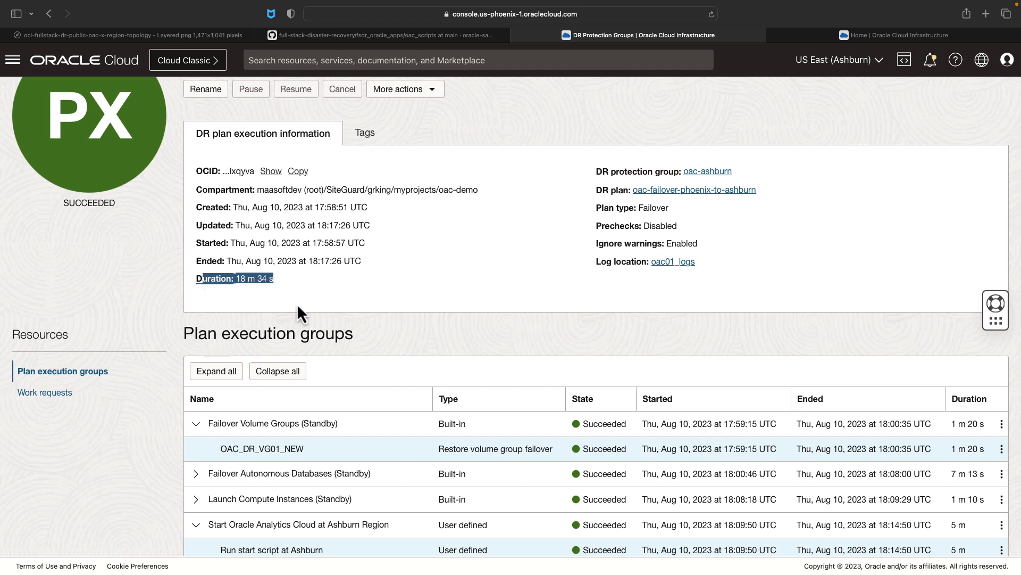
scroll(296, 303, up, 2)
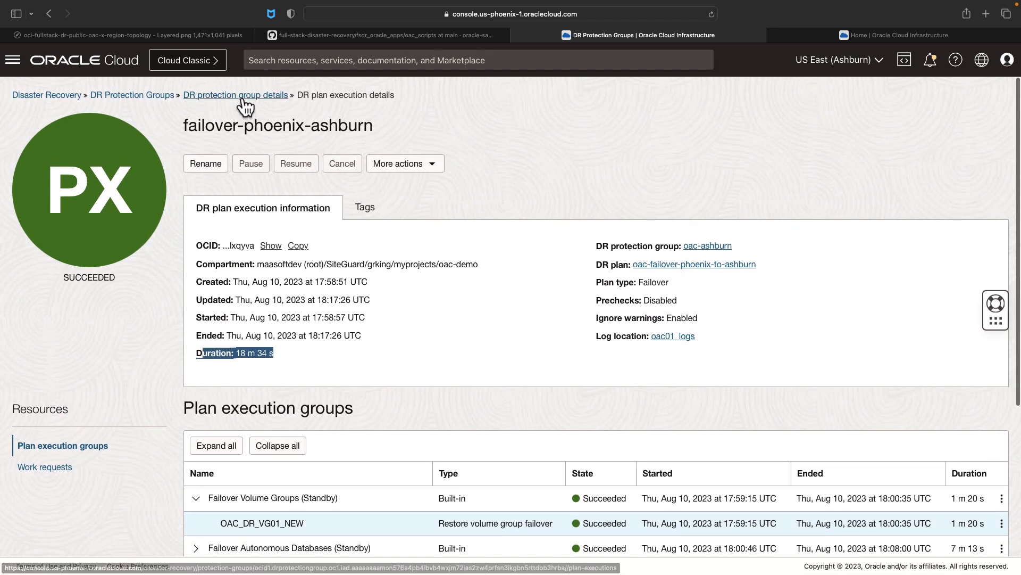
click(237, 97)
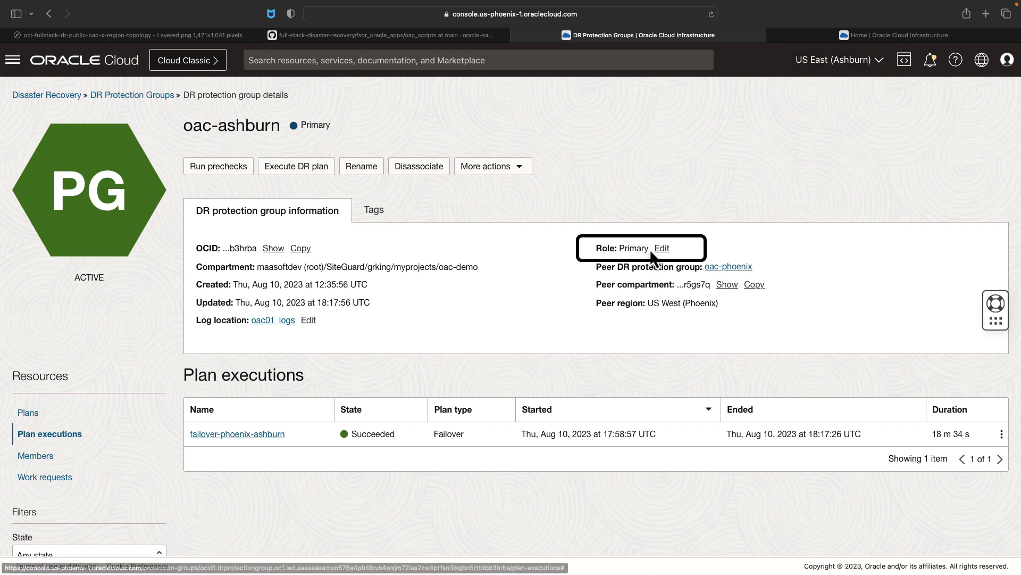
click(846, 35)
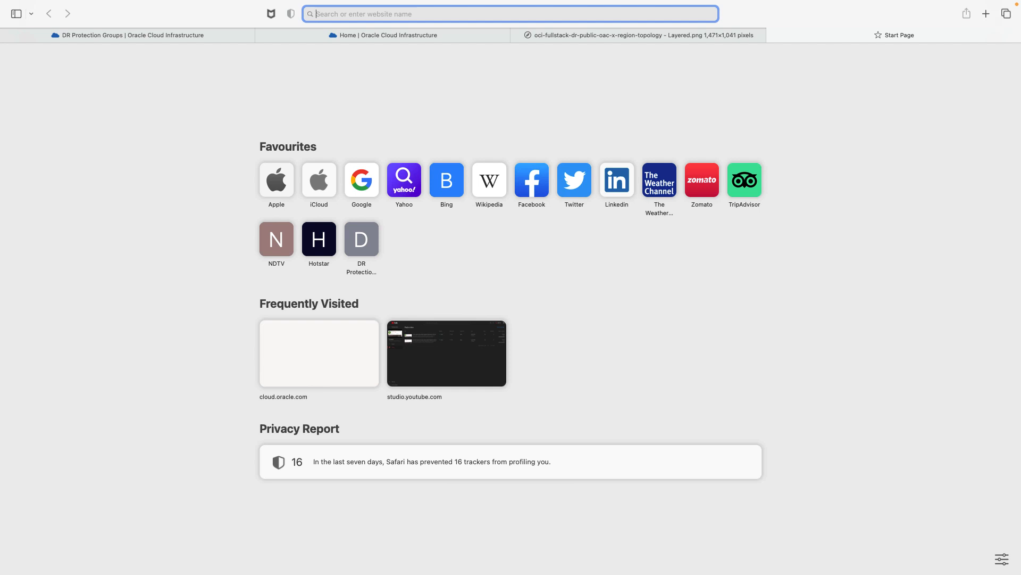
text(https://oacfsdr.oraspecialists.com/ui/)
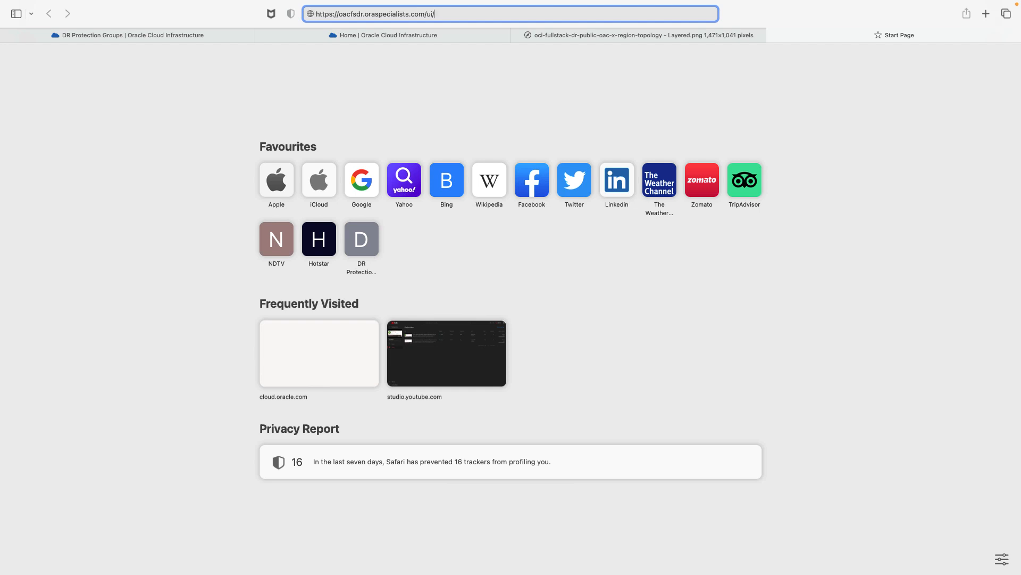
key(Return)
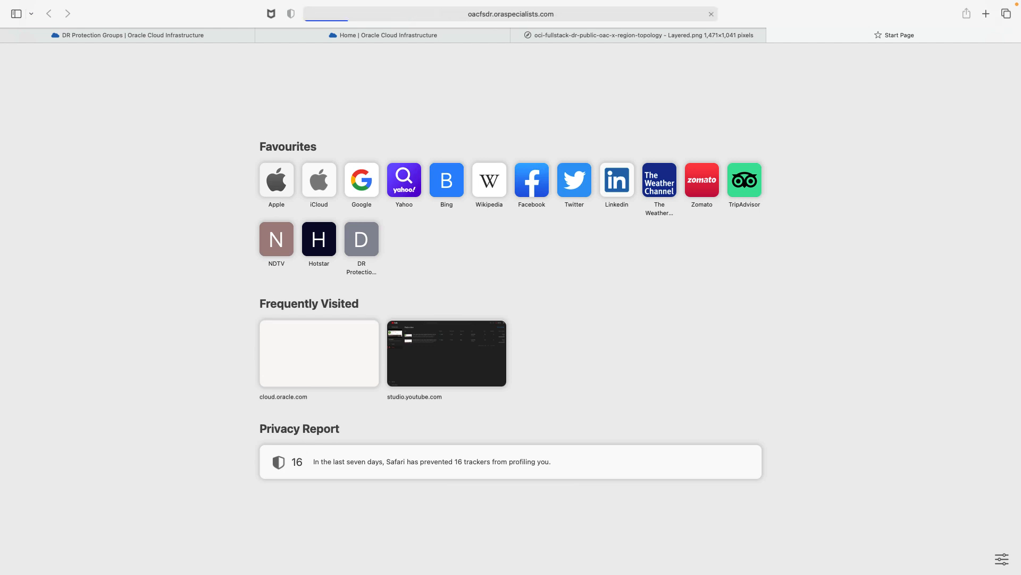